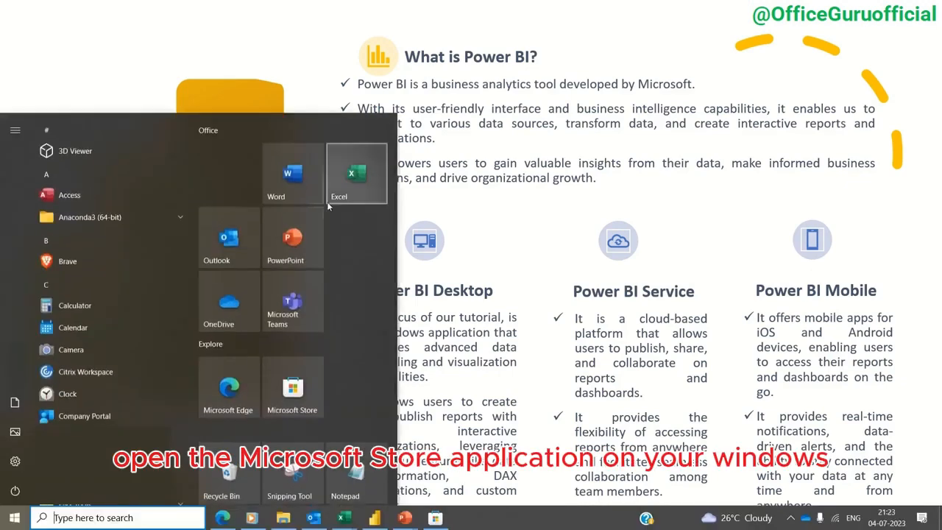
Step: Find Power BI Desktop in the Microsoft Store and get the app
{"action": "left_click", "coordinate": [282, 401]}
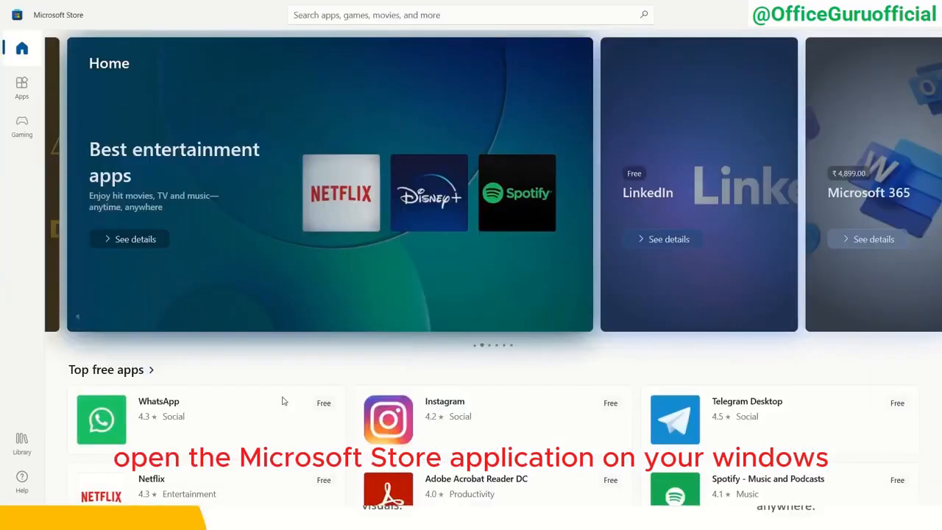
{"action": "left_click", "coordinate": [308, 15]}
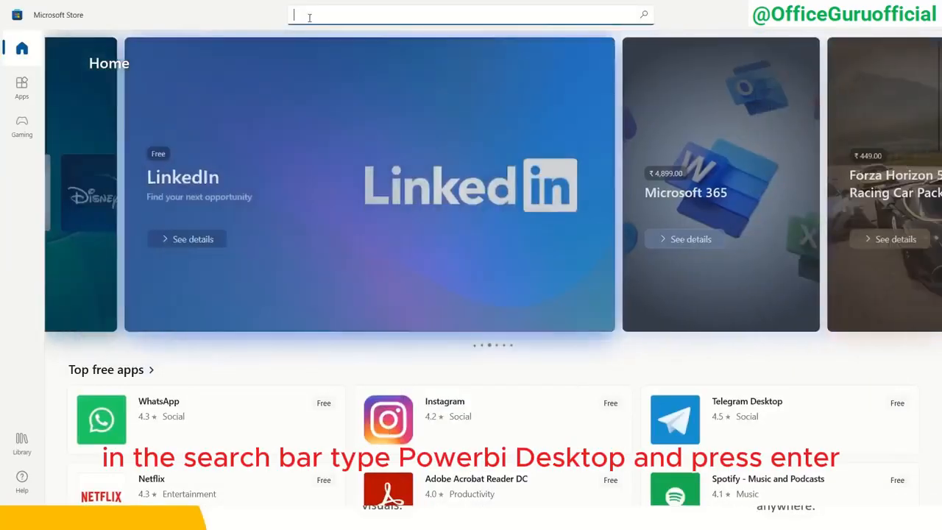
{"action": "type", "text": "Power BI Desktop"}
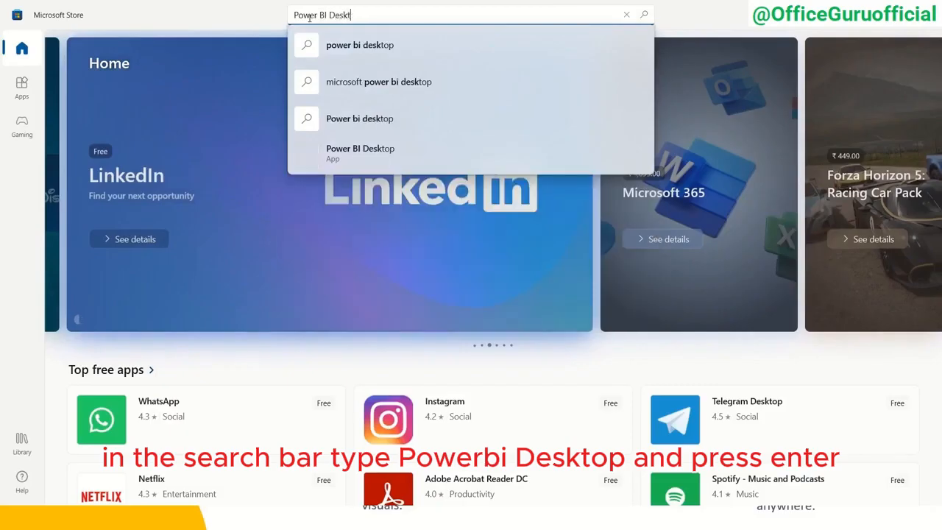
{"action": "key", "text": "Return"}
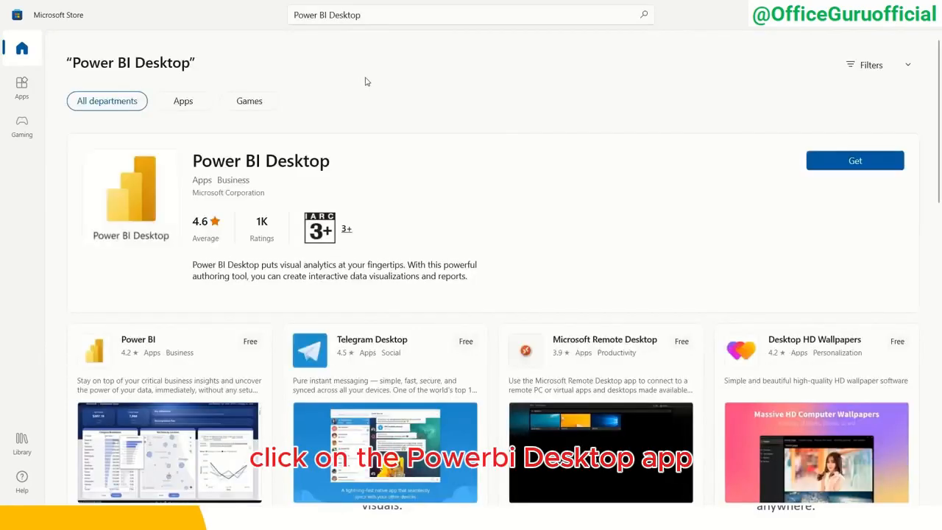
{"action": "left_click", "coordinate": [821, 160]}
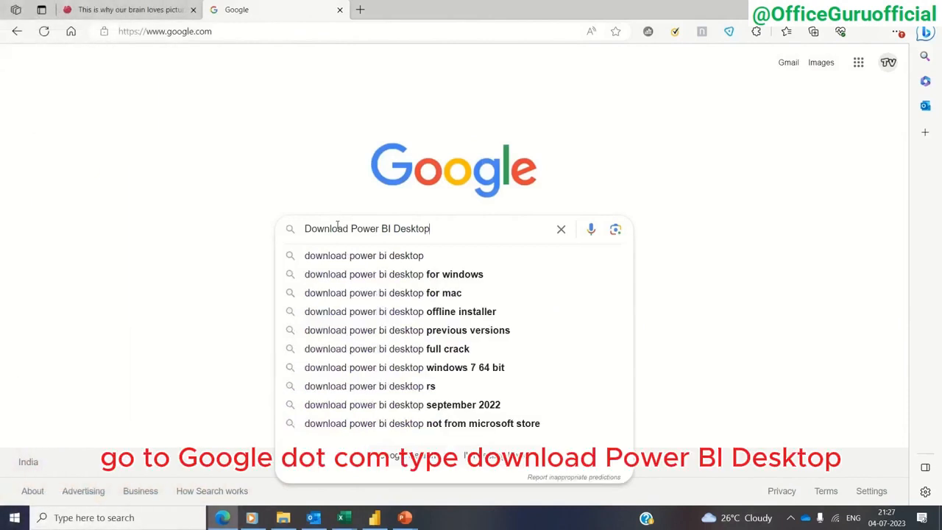
Step: Search Google for "Download Power BI Desktop" and open the advanced download options from Microsoft's Power BI Downloads page
{"action": "key", "text": "Return"}
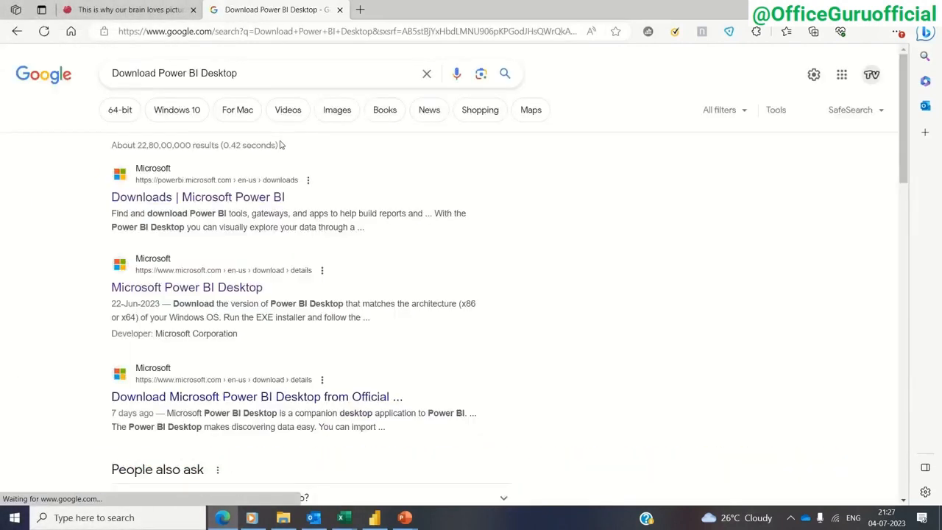
{"action": "middle_click", "coordinate": [139, 197]}
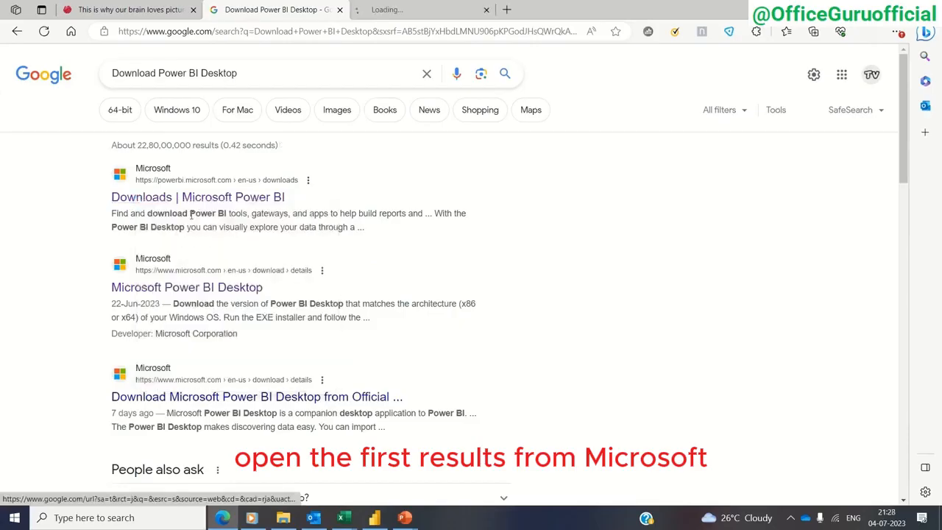
{"action": "left_click", "coordinate": [401, 12]}
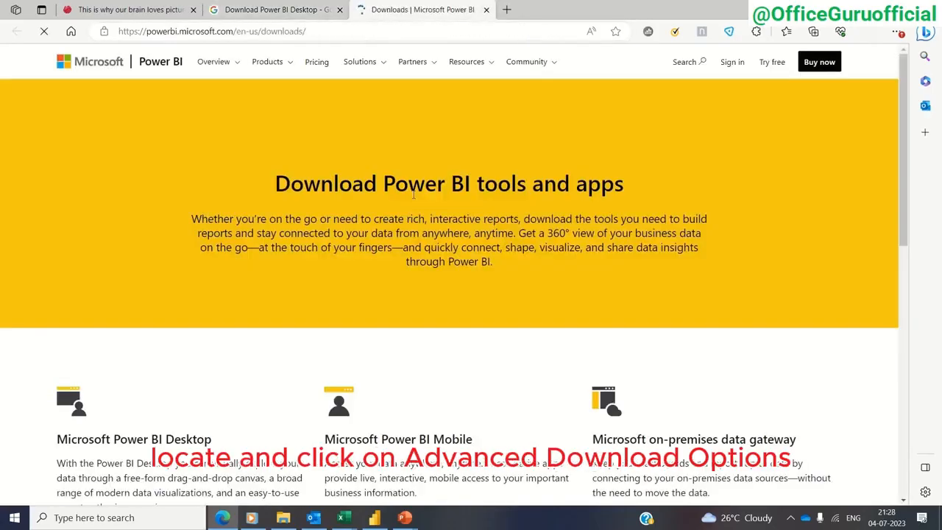
{"action": "scroll", "coordinate": [264, 282], "scroll_direction": "down", "scroll_amount": 3}
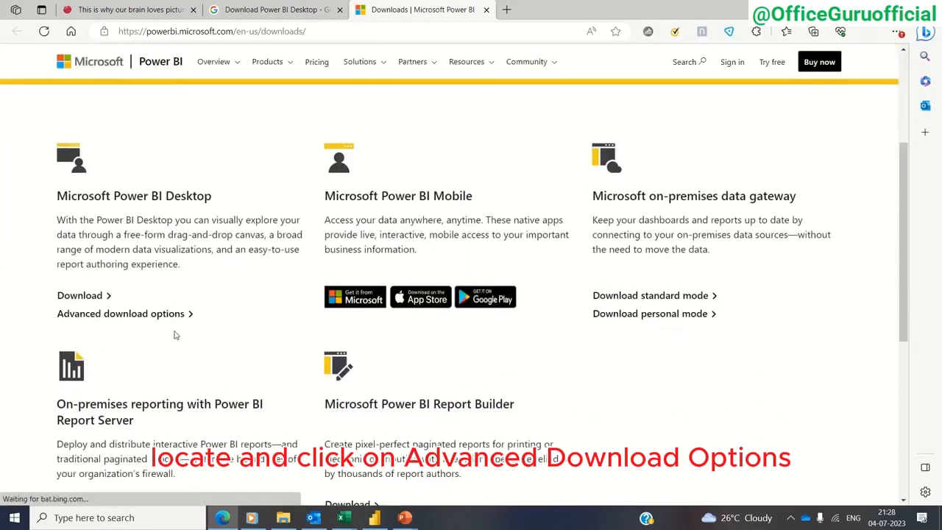
{"action": "left_click", "coordinate": [163, 322]}
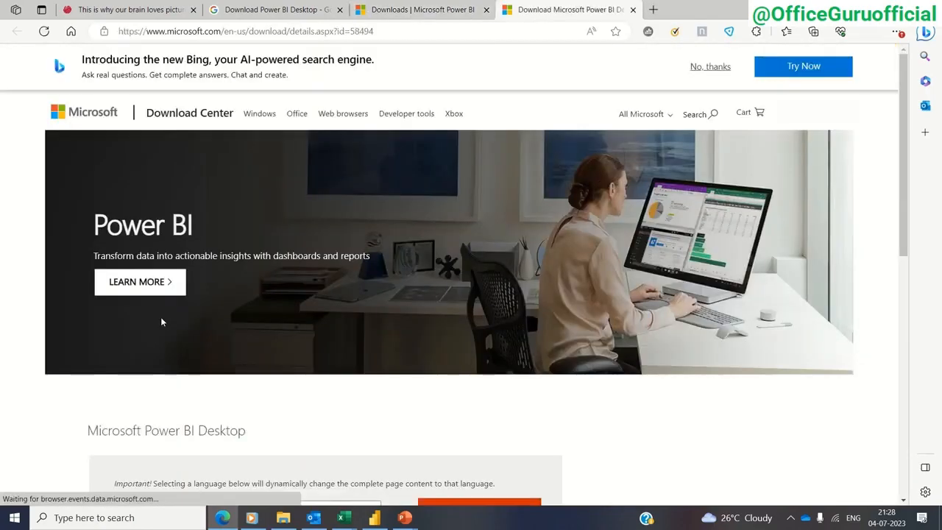
Step: Download the 64-bit installer, PBIDesktopSetup_x64.exe, from the Microsoft Power BI Desktop download page
{"action": "scroll", "coordinate": [160, 318], "scroll_direction": "down", "scroll_amount": 2}
{"action": "left_click", "coordinate": [450, 374]}
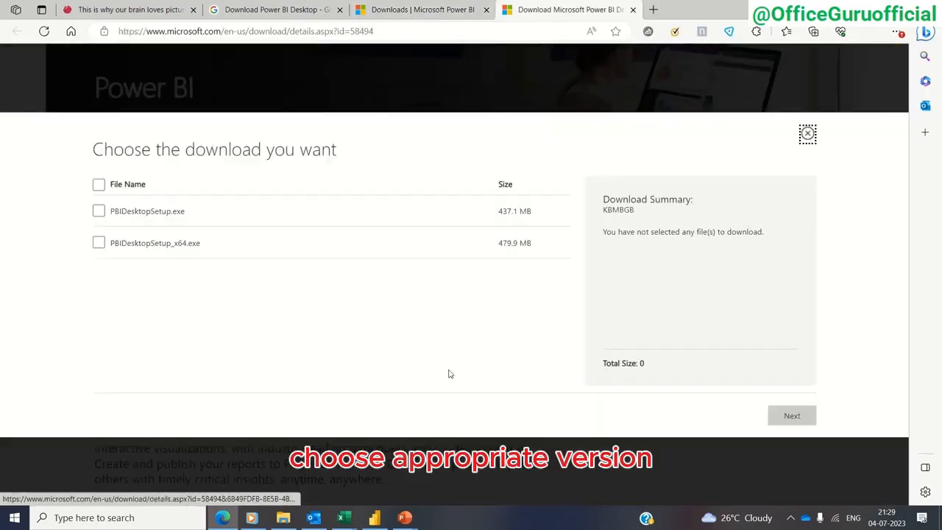
{"action": "left_click", "coordinate": [99, 244]}
{"action": "left_click", "coordinate": [802, 418]}
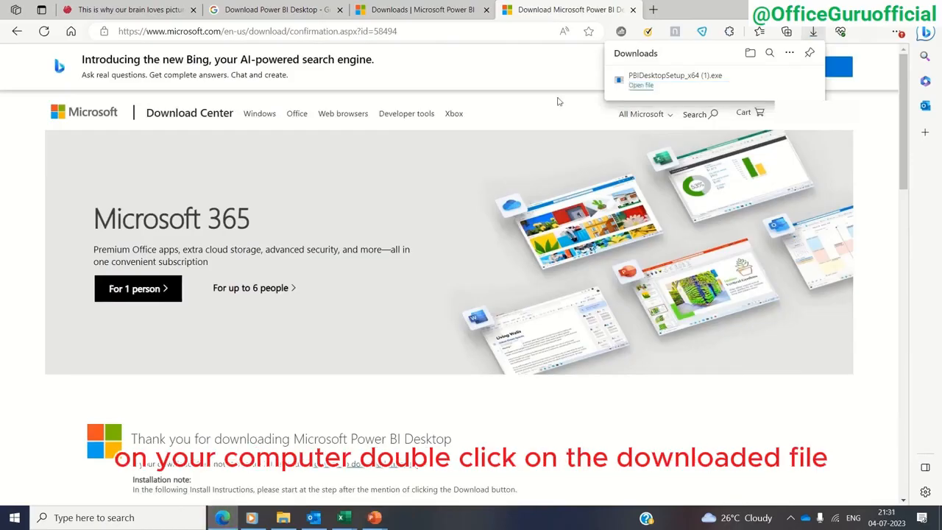
Step: Install Power BI Desktop from the downloaded setup file in English, keeping the default destination folder and launching the program on completion
{"action": "left_click", "coordinate": [641, 87]}
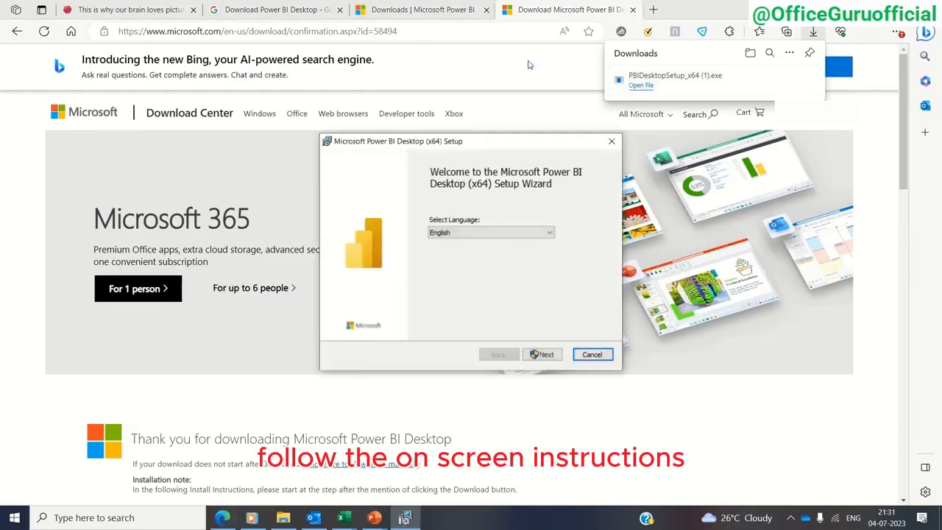
{"action": "left_click", "coordinate": [548, 353]}
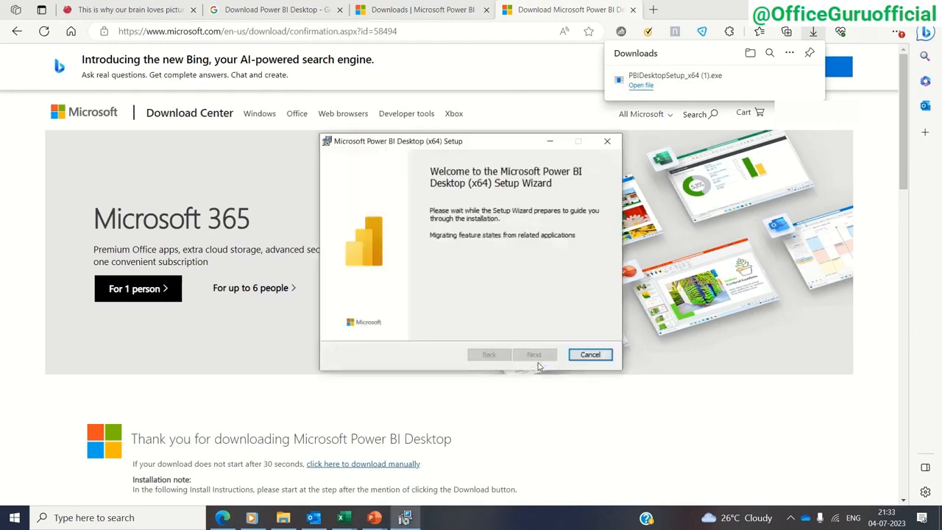
{"action": "left_click", "coordinate": [533, 355]}
{"action": "left_click", "coordinate": [422, 331]}
{"action": "left_click", "coordinate": [545, 355]}
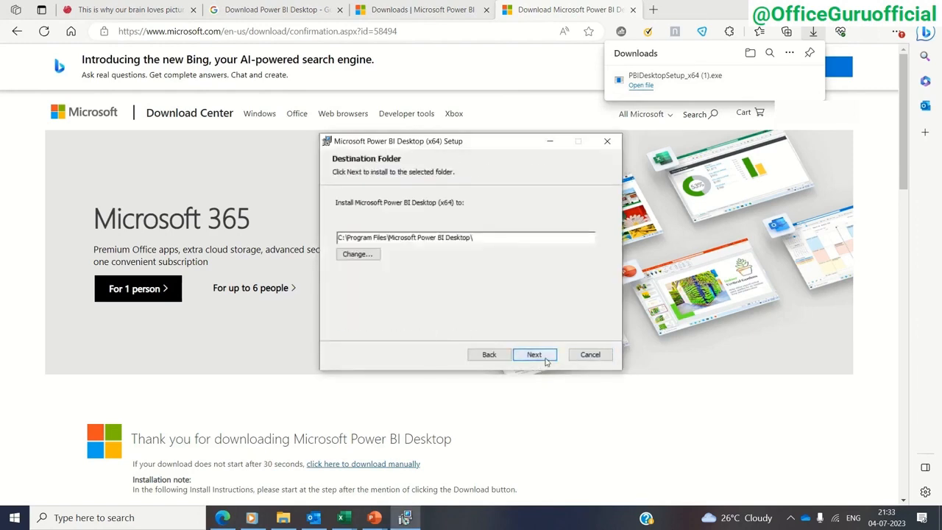
{"action": "left_click", "coordinate": [546, 355]}
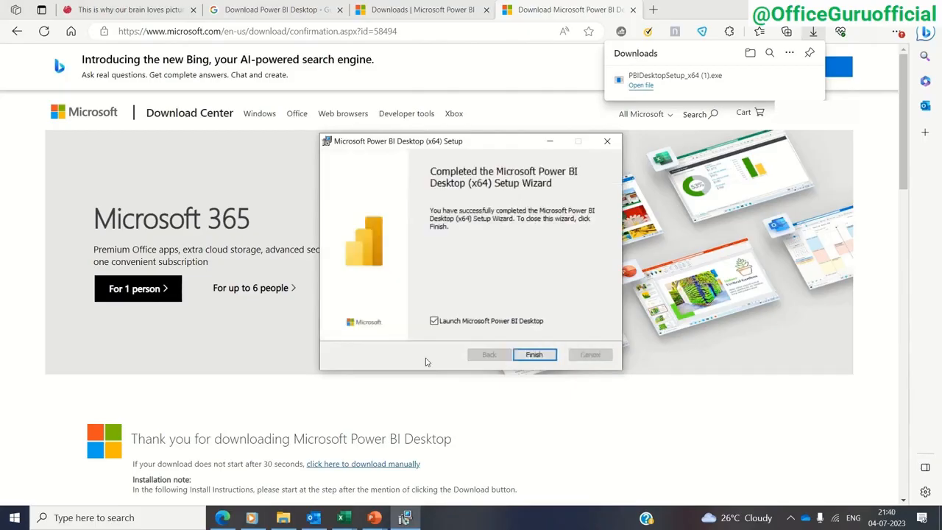
{"action": "left_click", "coordinate": [534, 355]}
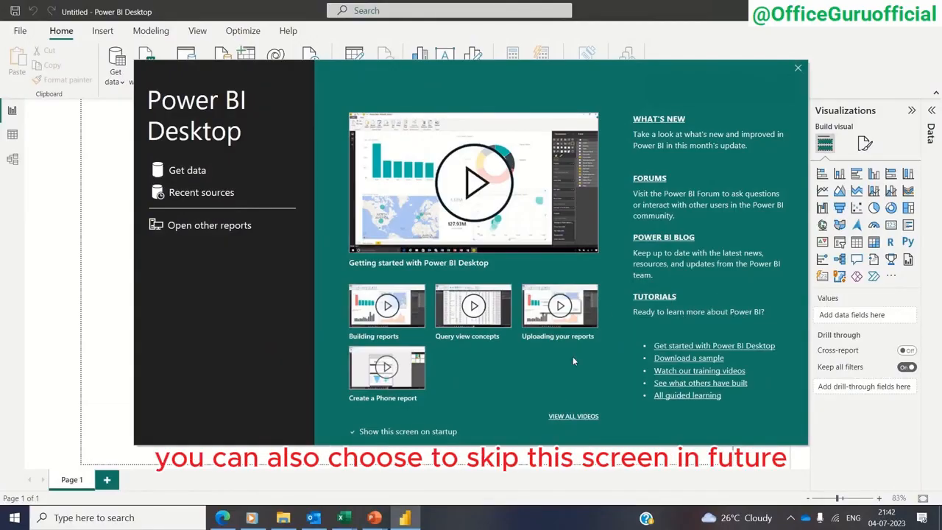
Step: Turn off showing the Power BI Desktop welcome screen on startup
{"action": "left_click", "coordinate": [352, 432]}
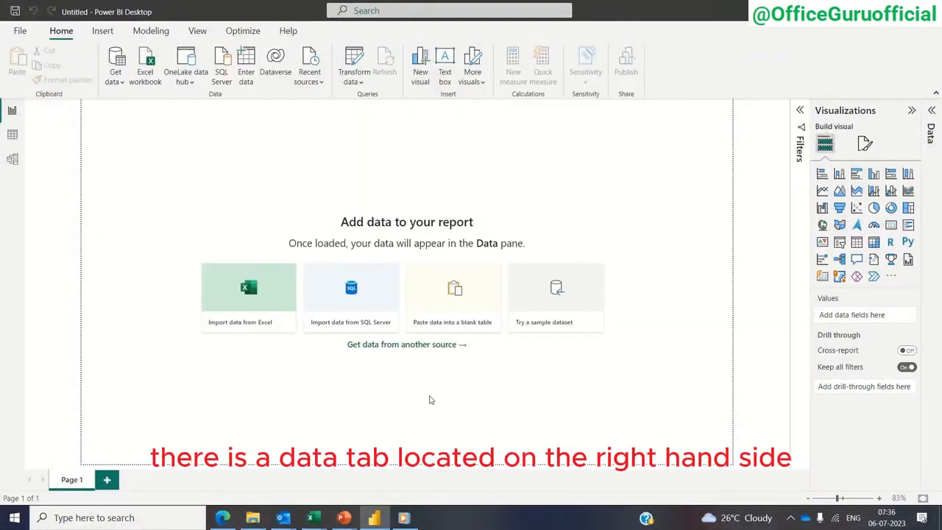
Step: Expand the Data and Filters panes to view their contents, and collapse both again
{"action": "left_click", "coordinate": [930, 112]}
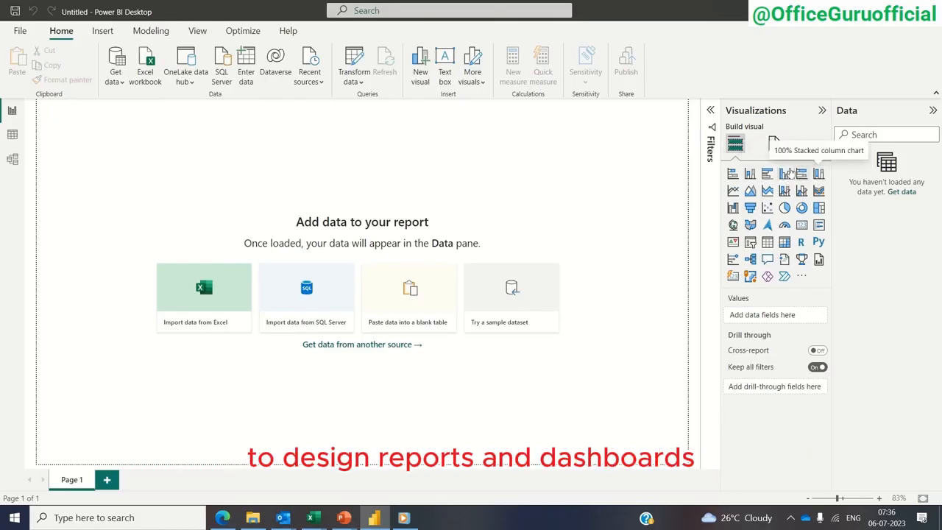
{"action": "left_click", "coordinate": [710, 111]}
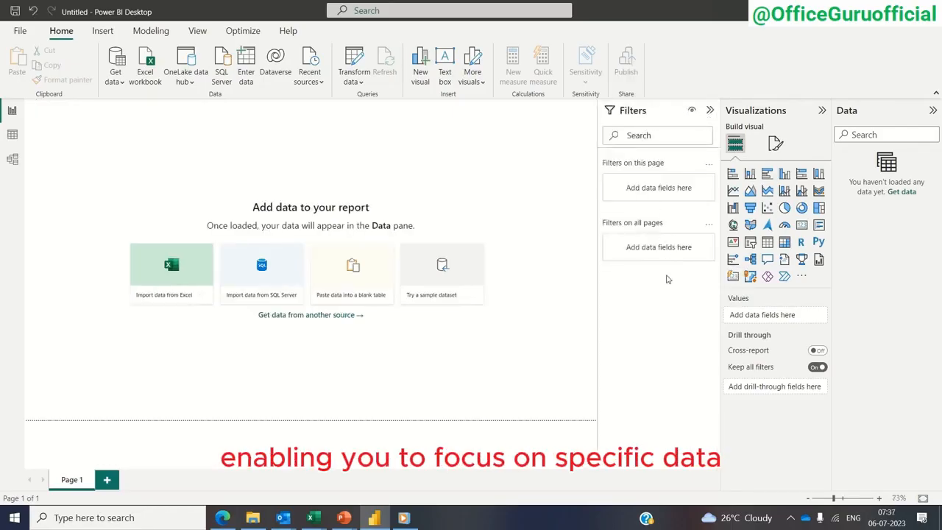
{"action": "left_click", "coordinate": [710, 110]}
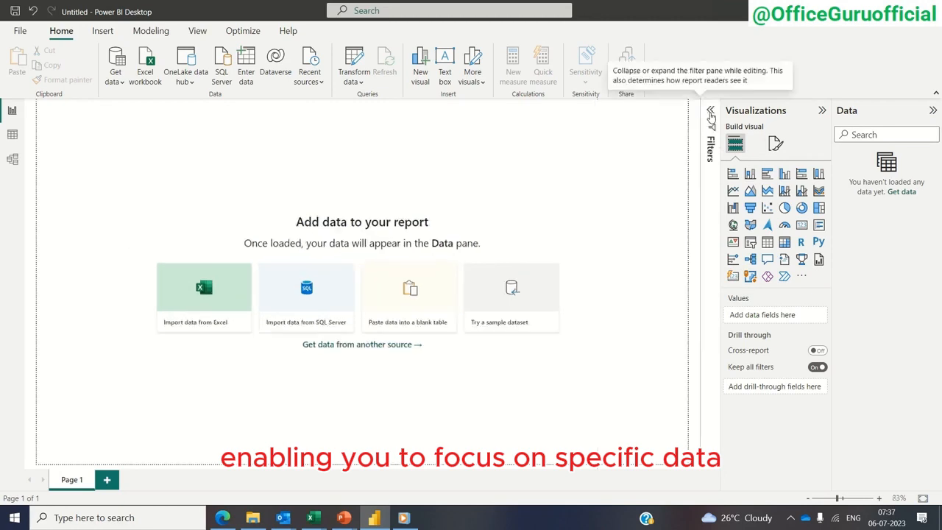
{"action": "left_click", "coordinate": [933, 111]}
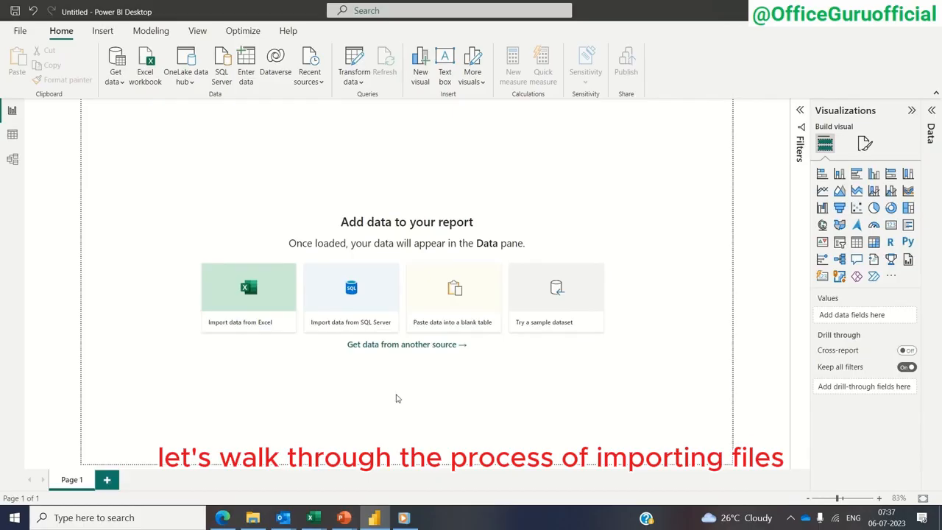
Step: Open Sales_Data.xlsx from the C: drive's Power BI folder and look at its Sales Data_2021 and Sales Data_2022 sheets
{"action": "left_click", "coordinate": [254, 518]}
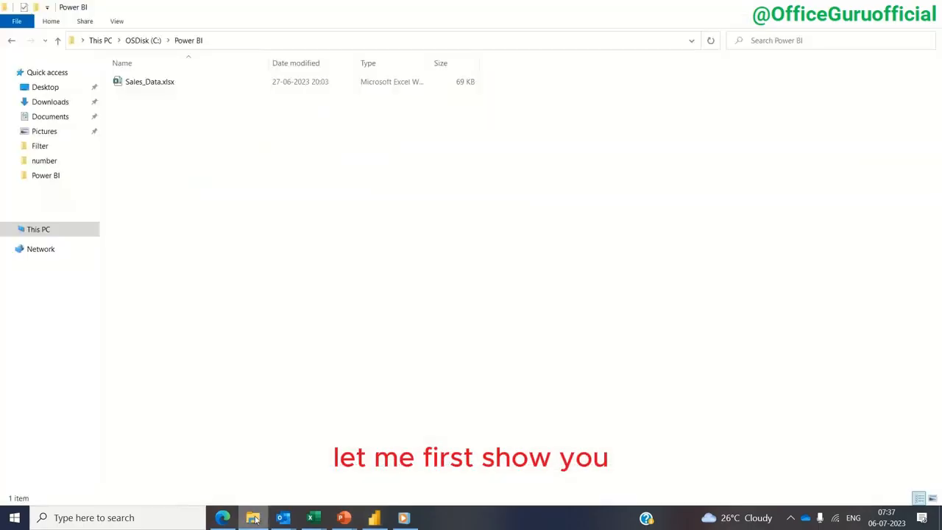
{"action": "double_click", "coordinate": [156, 83]}
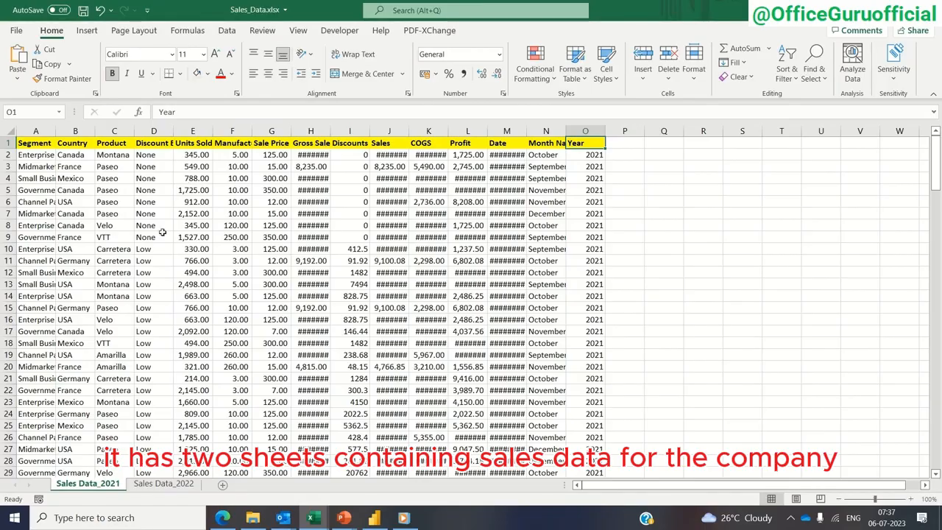
{"action": "left_click", "coordinate": [141, 482]}
{"action": "left_click", "coordinate": [107, 483]}
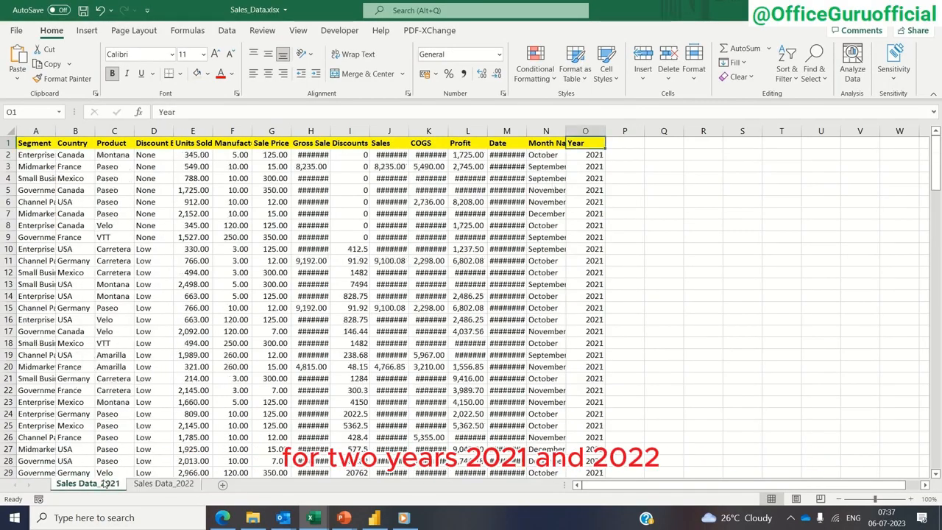
Step: Switch to Power BI Desktop and connect to an Excel Workbook from the full list of data sources
{"action": "left_click", "coordinate": [374, 517]}
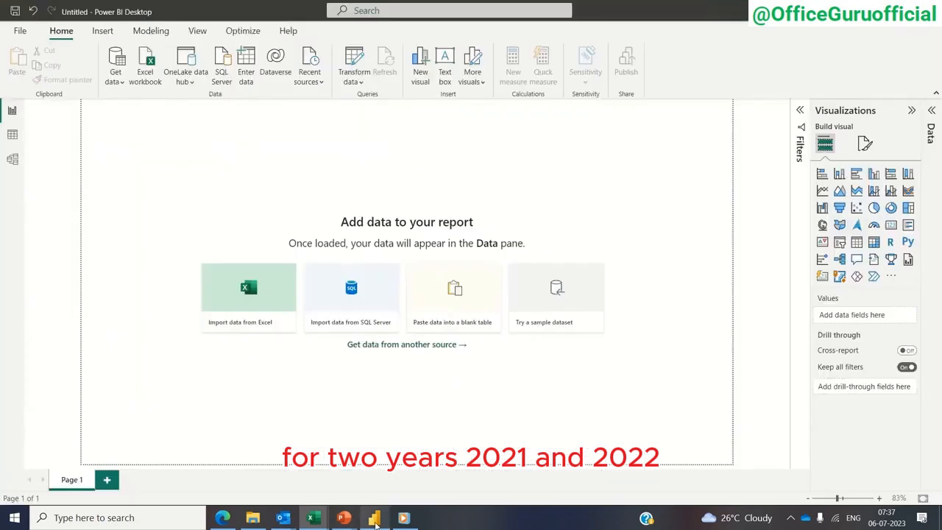
{"action": "left_click", "coordinate": [359, 348]}
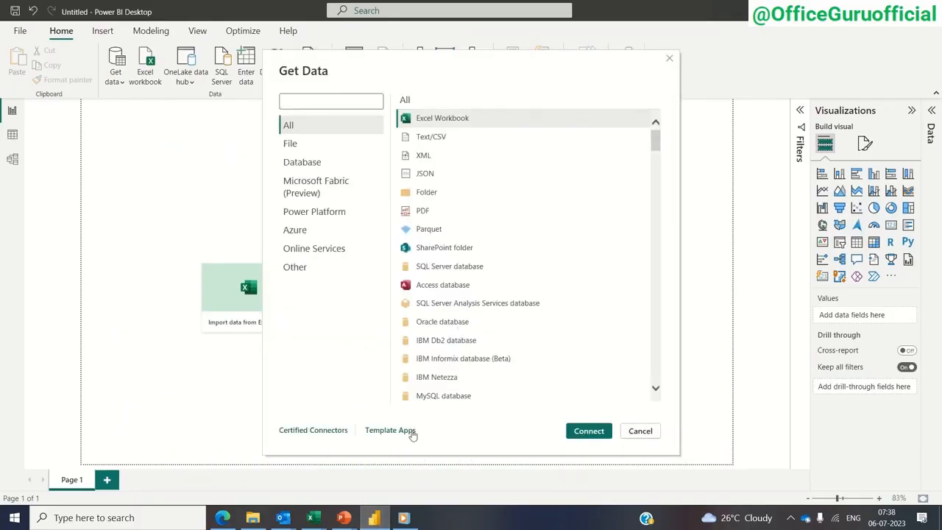
{"action": "left_click", "coordinate": [640, 432]}
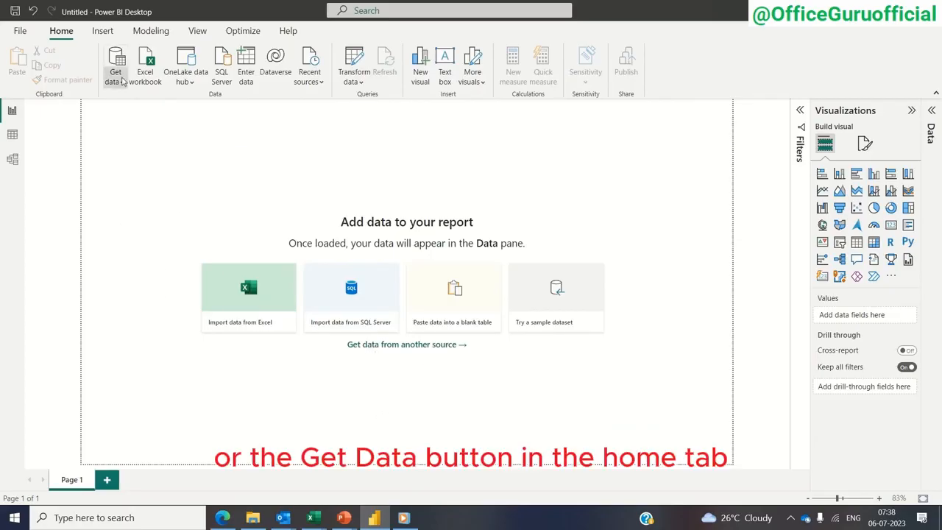
{"action": "left_click", "coordinate": [116, 77]}
{"action": "left_click", "coordinate": [139, 345]}
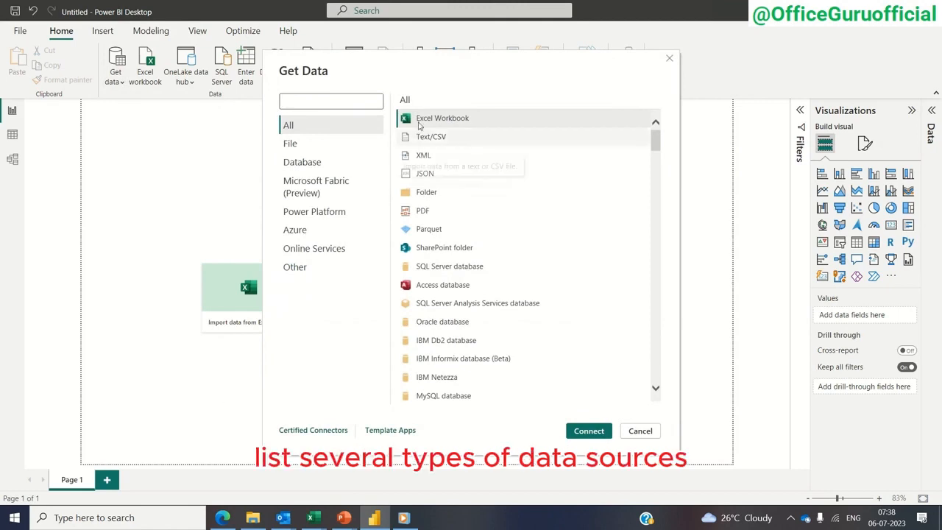
{"action": "mouse_move", "coordinate": [655, 147]}
{"action": "left_mouse_down"}
{"action": "mouse_move", "coordinate": [660, 400]}
{"action": "mouse_move", "coordinate": [663, 132]}
{"action": "left_mouse_up"}
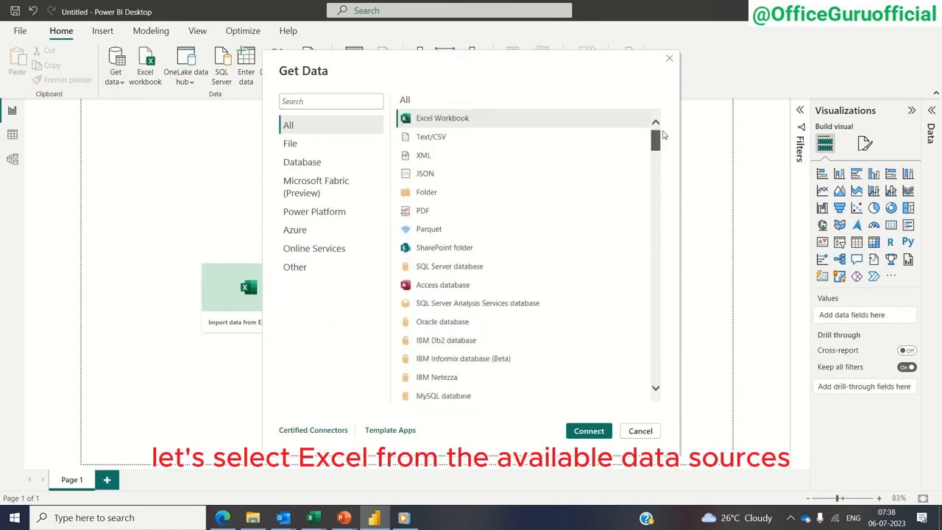
{"action": "left_click", "coordinate": [446, 118]}
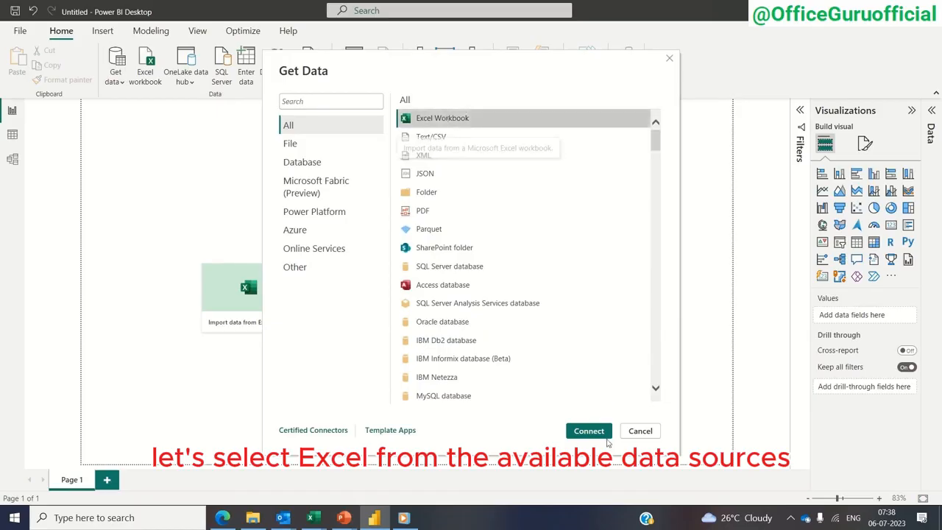
{"action": "left_click", "coordinate": [586, 433]}
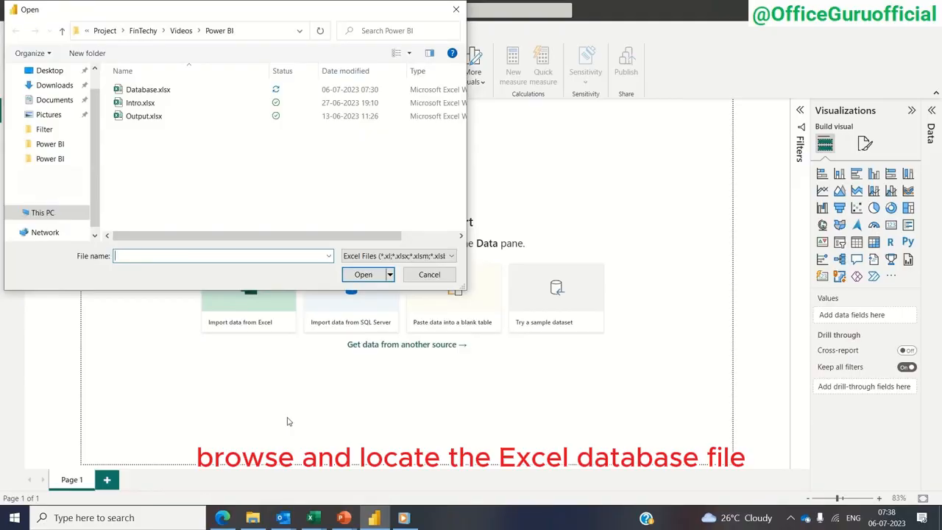
Step: Open Sales_Data.xlsx from the C:\Power BI folder as the data source
{"action": "type", "text": "C:\\Power BI"}
{"action": "key", "text": "Return"}
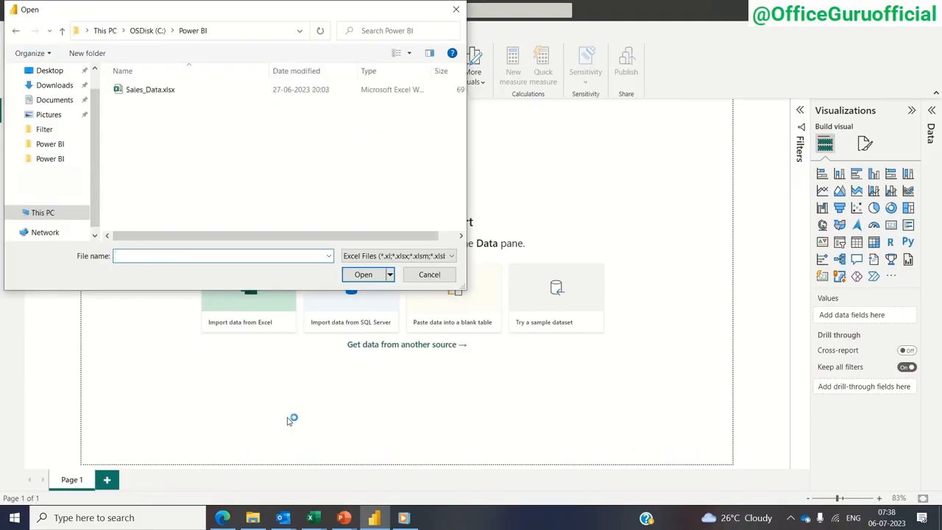
{"action": "left_click", "coordinate": [138, 89]}
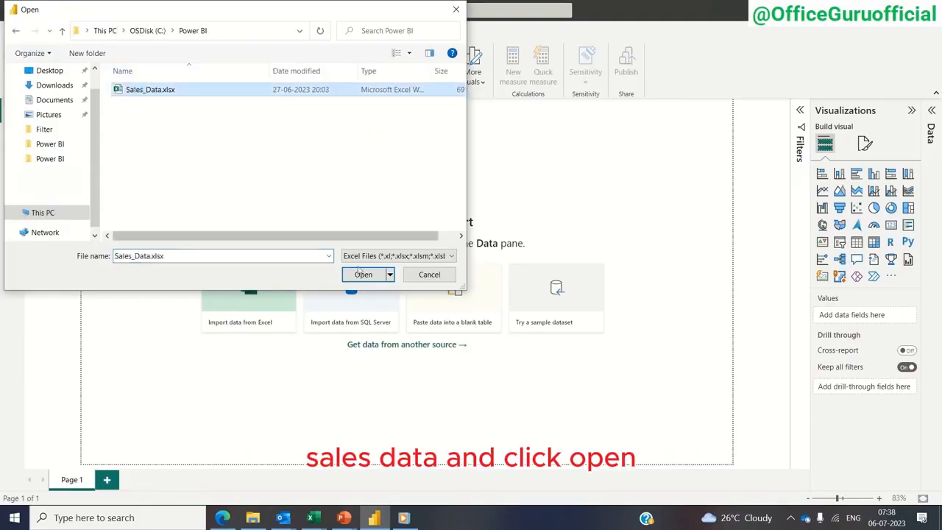
{"action": "left_click", "coordinate": [363, 274]}
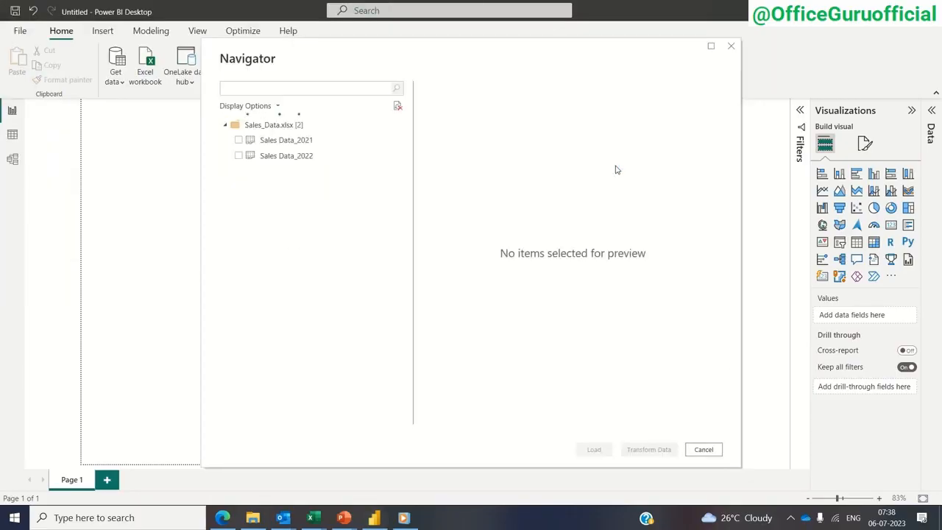
Step: Select the Sales Data_2021 and Sales Data_2022 sheets and open them for transformation in the Power Query Editor
{"action": "left_click", "coordinate": [238, 140]}
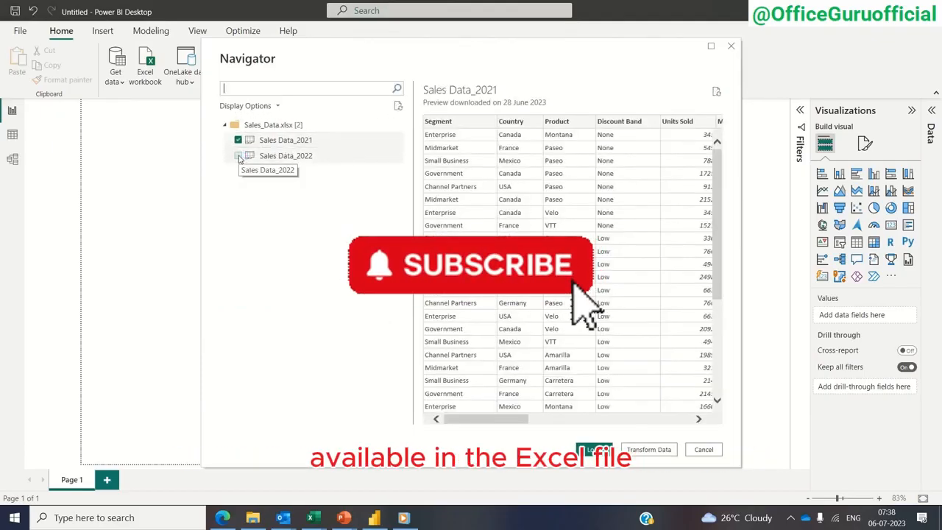
{"action": "left_click", "coordinate": [238, 156]}
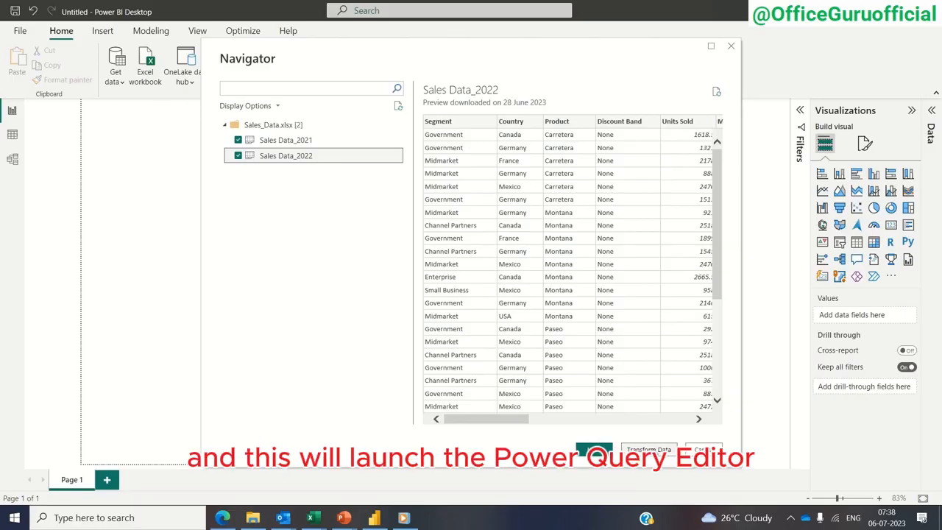
{"action": "left_click", "coordinate": [649, 449]}
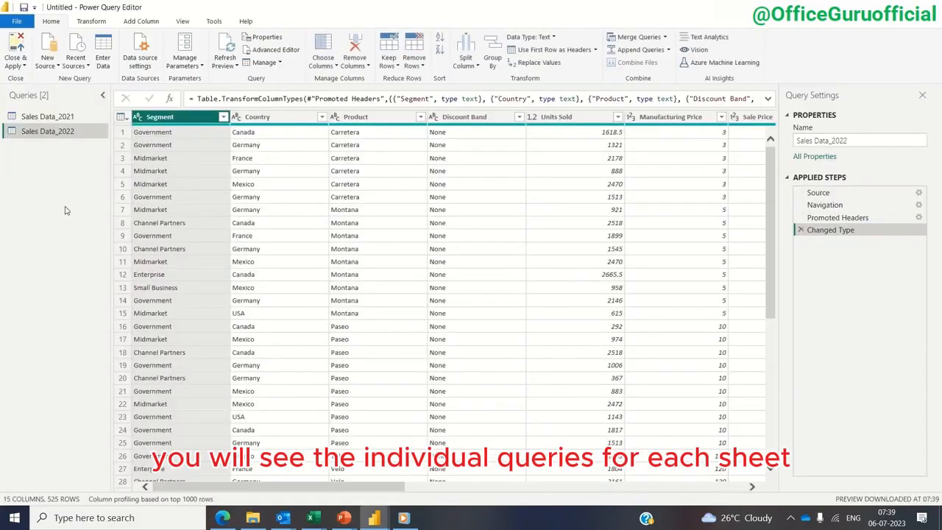
Step: Append Sales Data_2021 and Sales Data_2022 as a new query, using the two-table option with Sales Data_2022 as the second table
{"action": "left_click", "coordinate": [55, 120]}
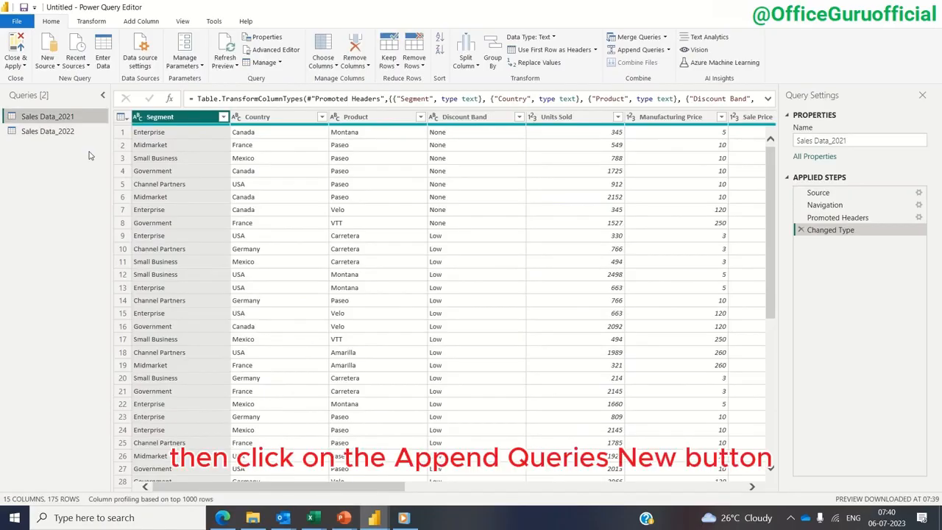
{"action": "left_click", "coordinate": [668, 50]}
{"action": "left_click", "coordinate": [666, 77]}
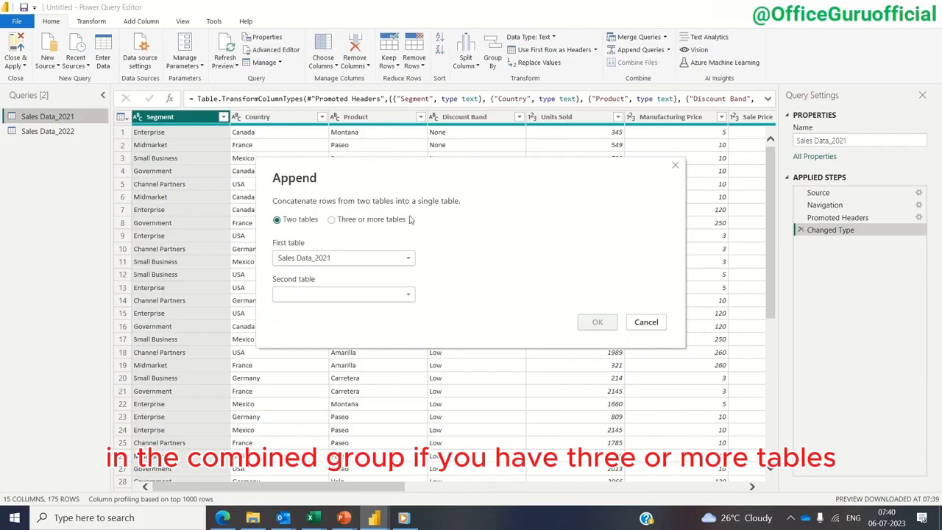
{"action": "left_click", "coordinate": [333, 222]}
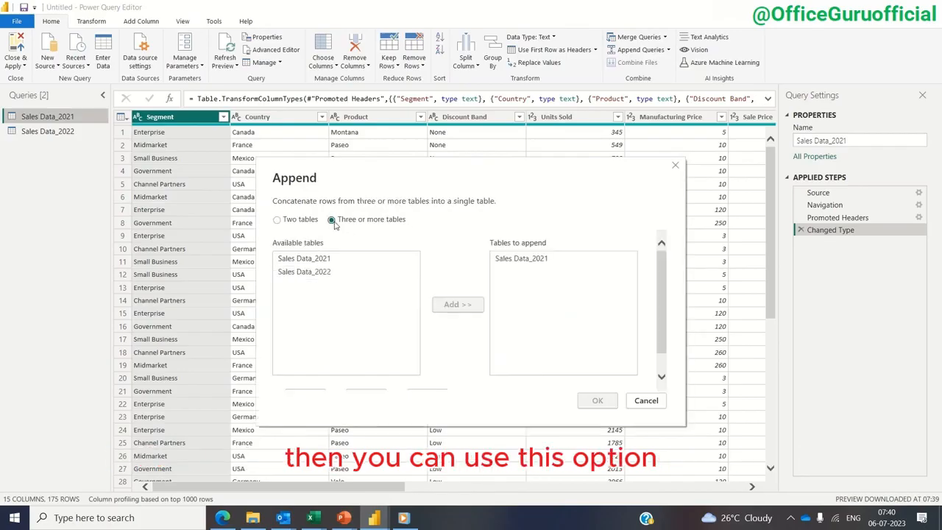
{"action": "left_click", "coordinate": [277, 220]}
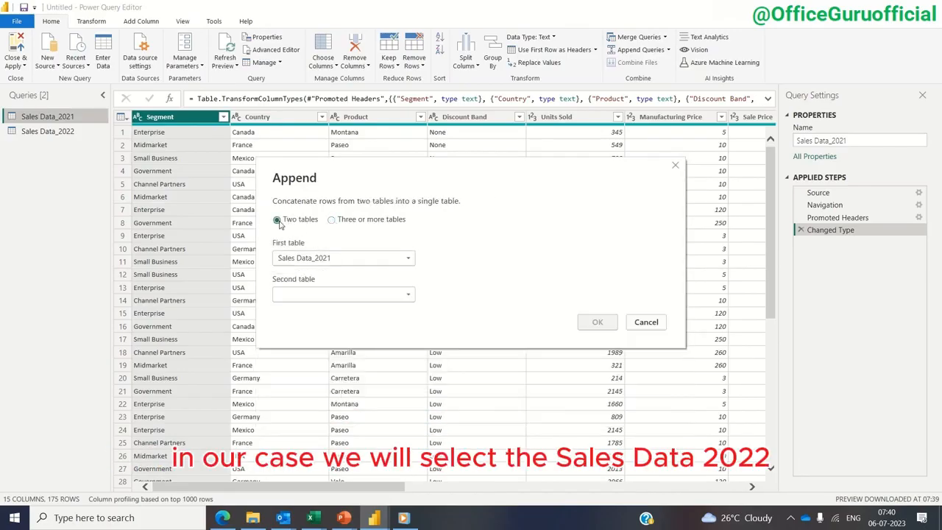
{"action": "left_click", "coordinate": [321, 295]}
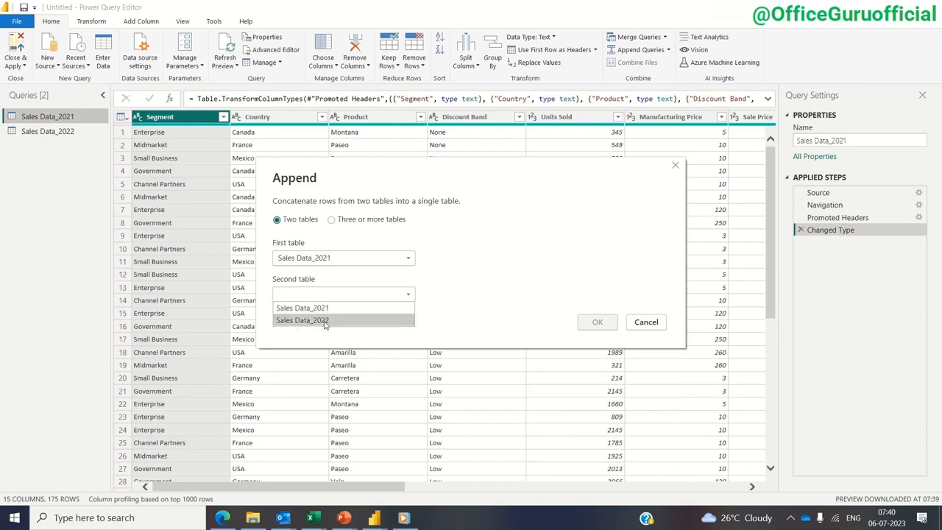
{"action": "left_click", "coordinate": [324, 321]}
{"action": "left_click", "coordinate": [597, 322]}
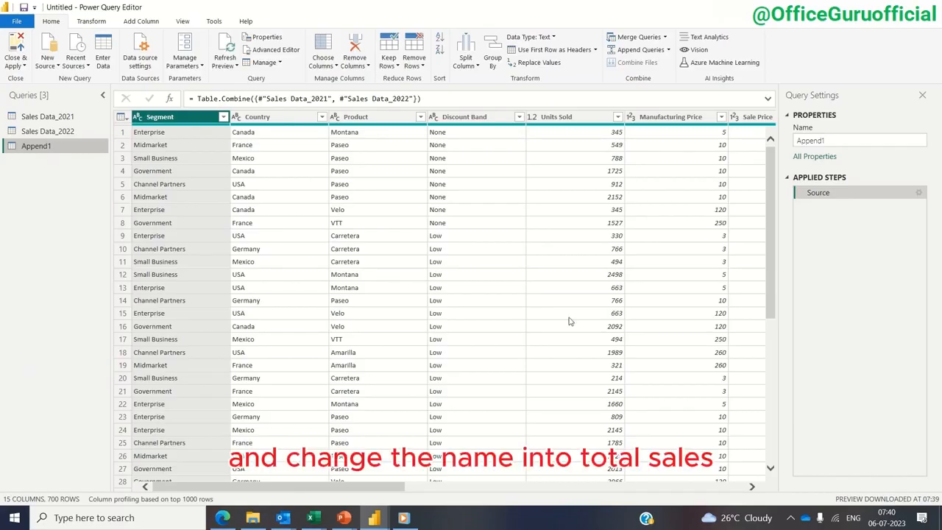
Step: Rename the appended query as Total Sales
{"action": "left_click", "coordinate": [851, 140]}
{"action": "type", "text": "Total Sales"}
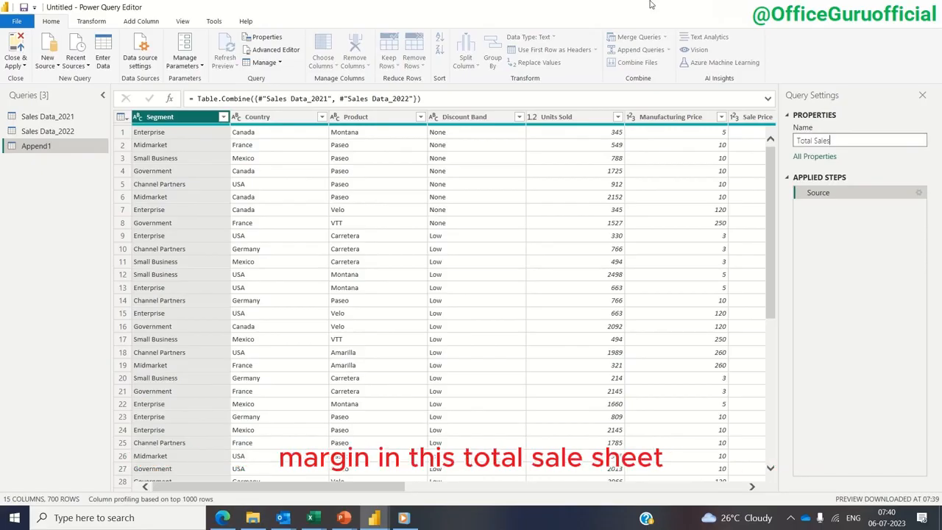
{"action": "key", "text": "Return"}
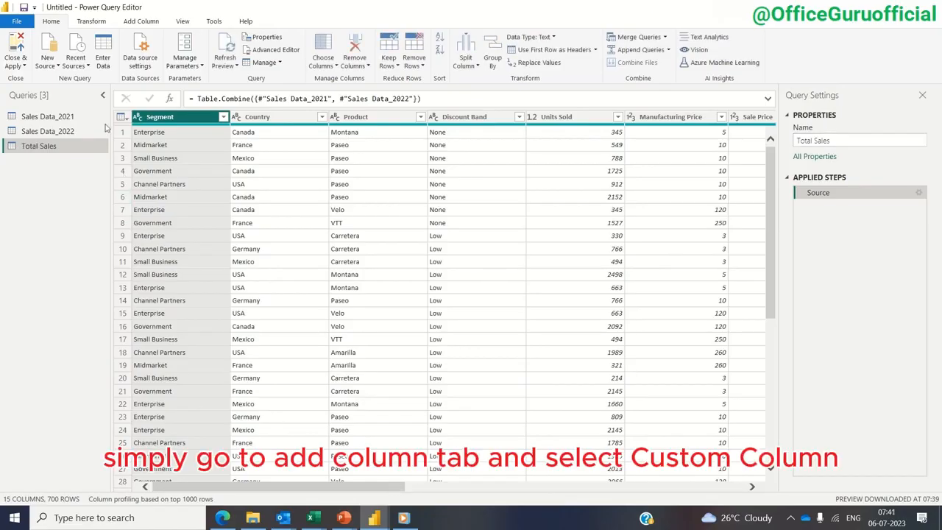
Step: Start a custom column in the Total Sales query and name it Profit_Margin
{"action": "left_click", "coordinate": [127, 23]}
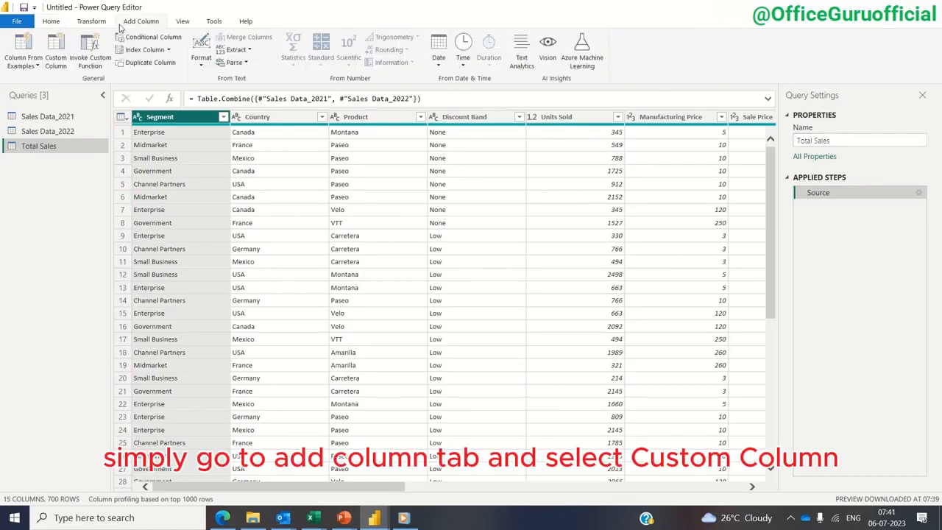
{"action": "left_click", "coordinate": [56, 52]}
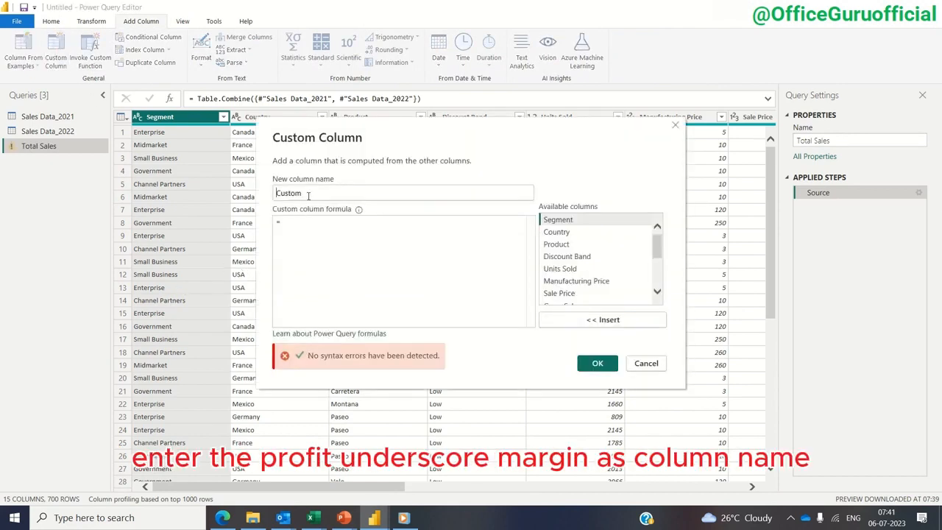
{"action": "left_click_drag", "start_coordinate": [308, 193], "coordinate": [261, 195]}
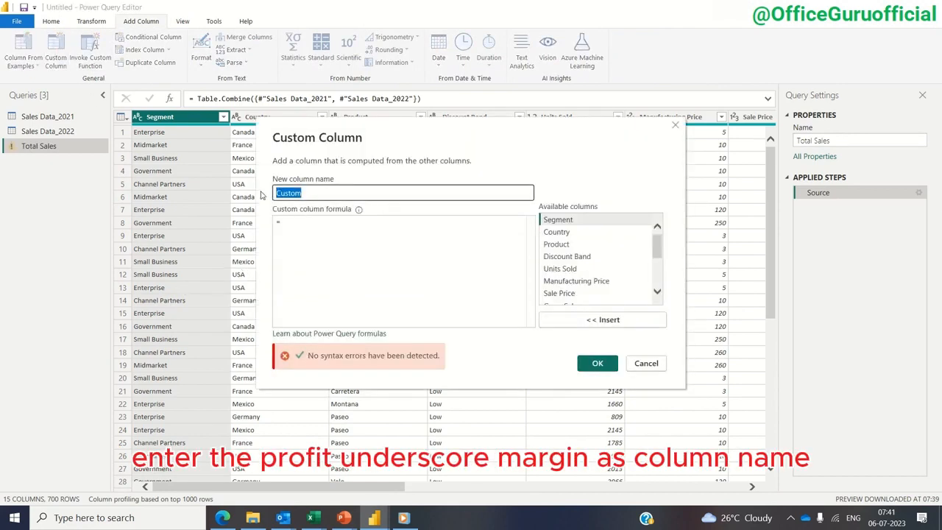
{"action": "type", "text": "Profit_Margin"}
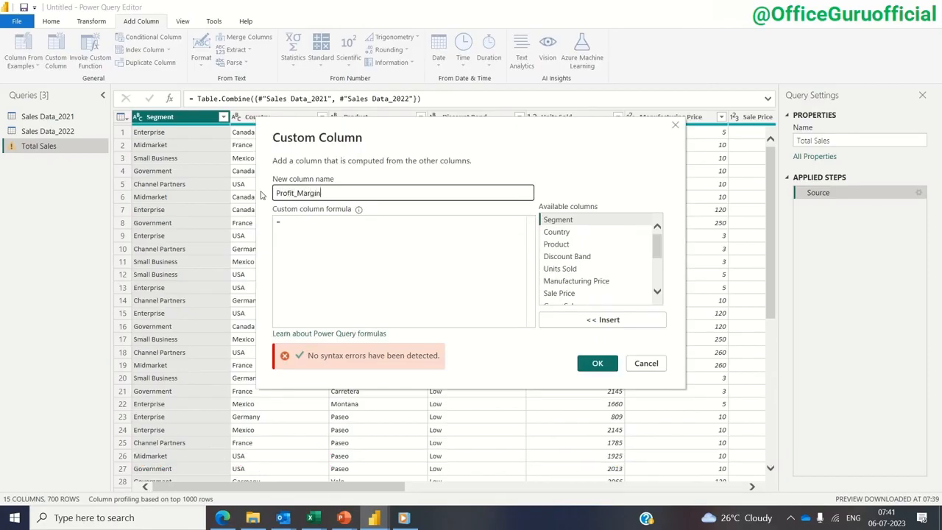
Step: Set the custom column formula to [Profit]/[Sales] and add the column to the query
{"action": "left_click", "coordinate": [278, 235]}
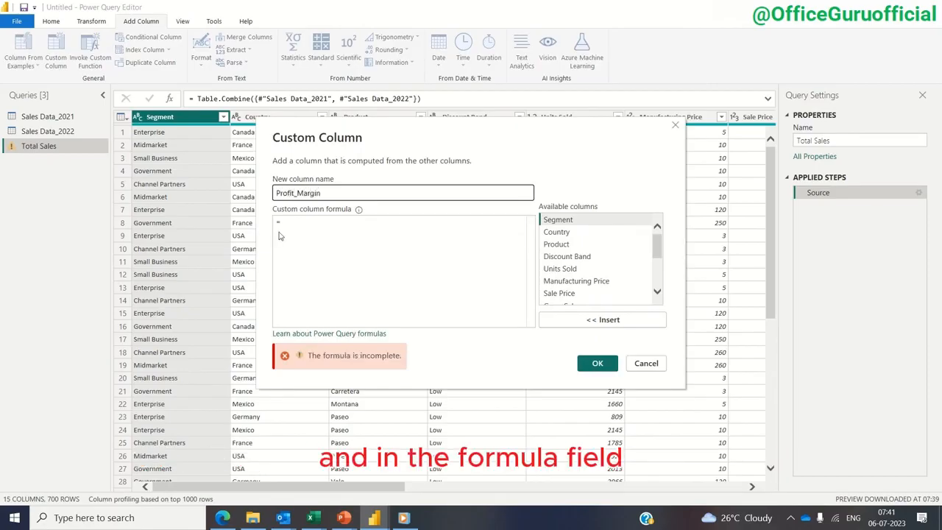
{"action": "left_click", "coordinate": [322, 224]}
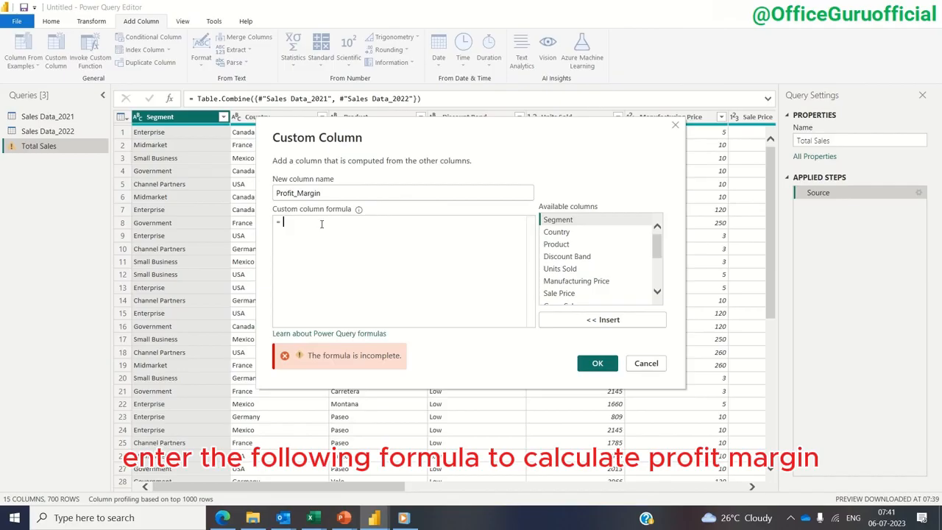
{"action": "left_click_drag", "start_coordinate": [657, 249], "coordinate": [657, 278]}
{"action": "left_click", "coordinate": [567, 261]}
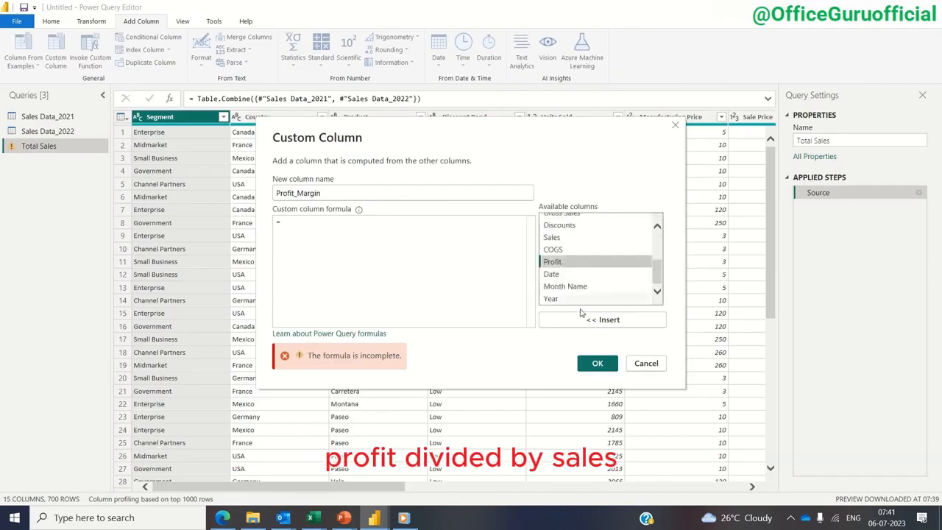
{"action": "left_click", "coordinate": [578, 321]}
{"action": "type", "text": "/"}
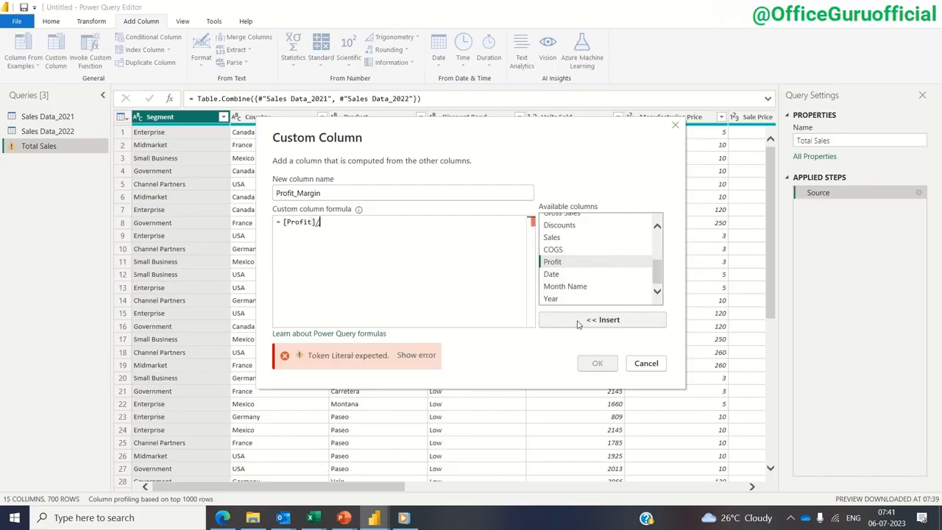
{"action": "left_click", "coordinate": [559, 238]}
{"action": "left_click", "coordinate": [573, 320]}
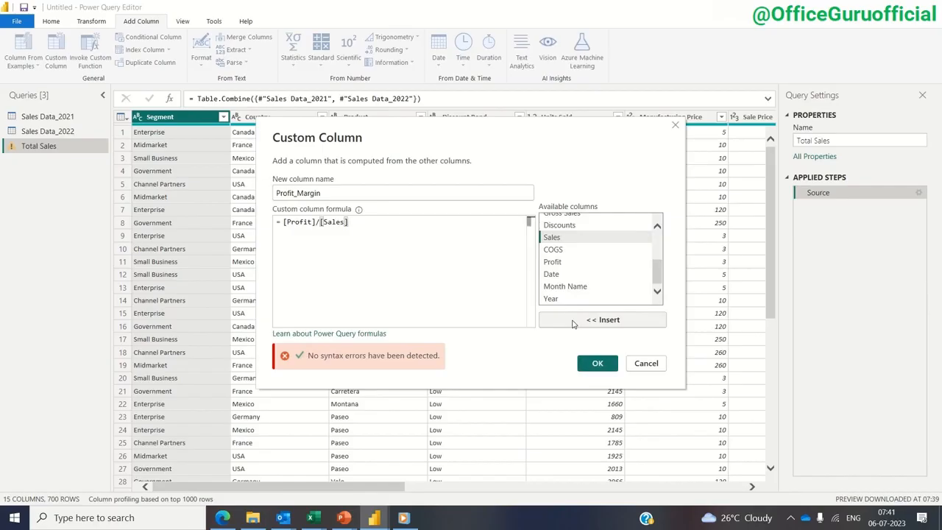
{"action": "left_click", "coordinate": [595, 363]}
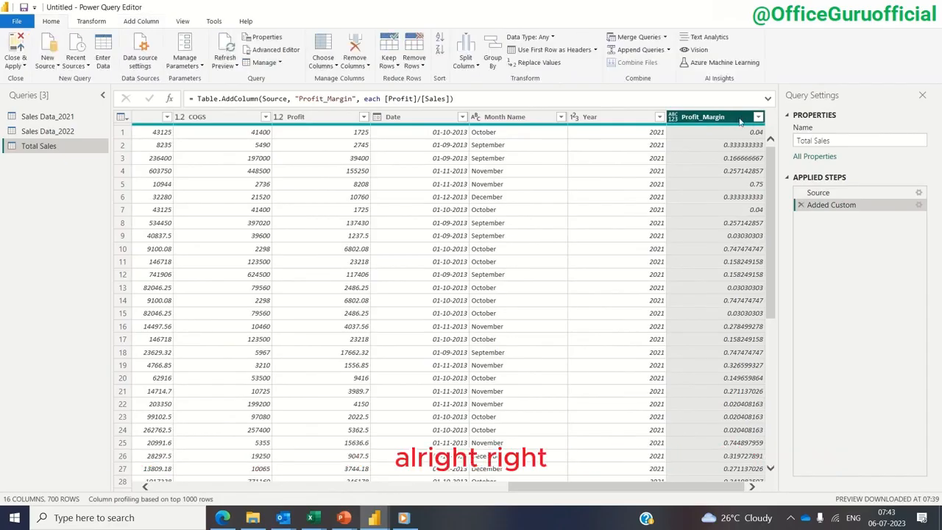
Step: Change the data type of the Profit_Margin column to Percentage
{"action": "right_click", "coordinate": [740, 122]}
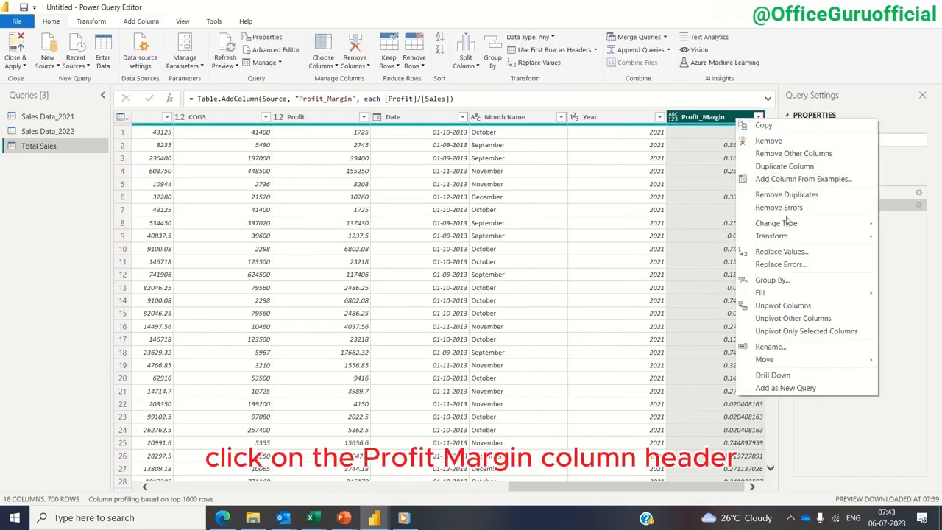
{"action": "mouse_move", "coordinate": [788, 224]}
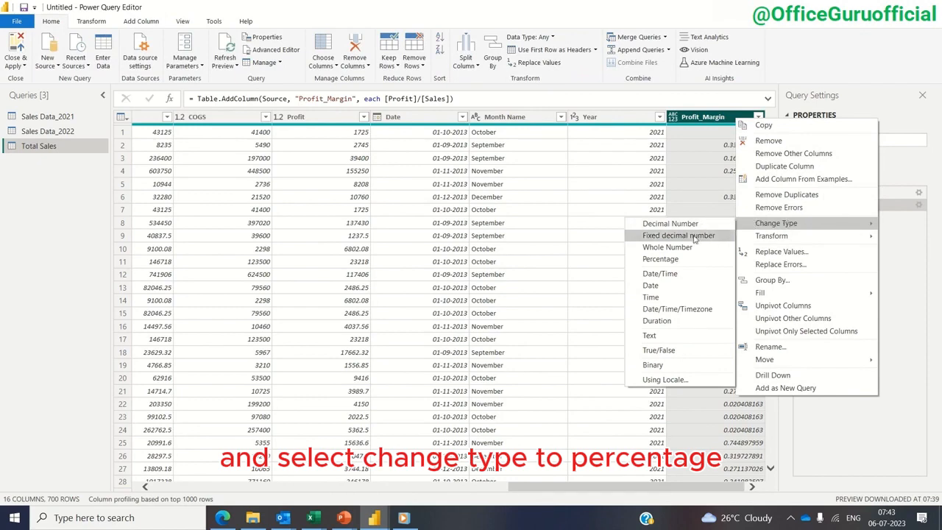
{"action": "left_click", "coordinate": [671, 259]}
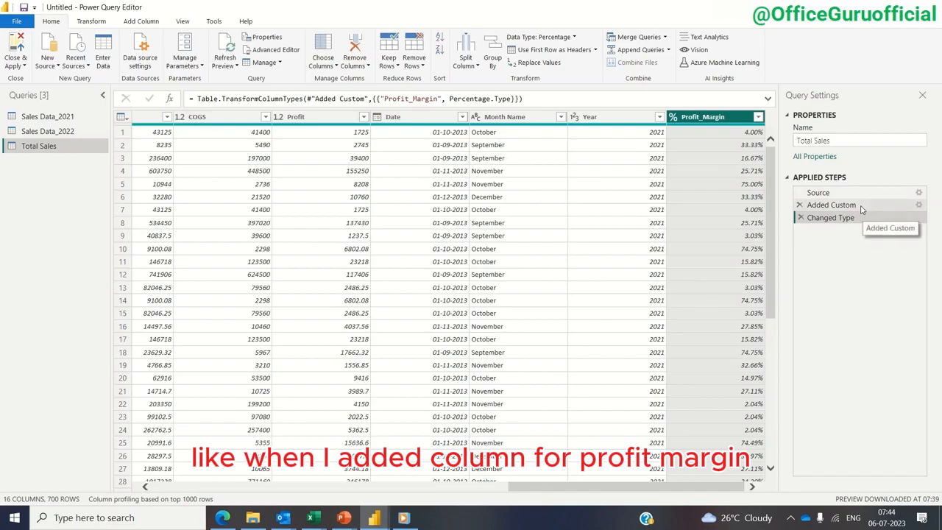
Step: Examine the formula code behind the Added Custom and Changed Type applied steps of the Total Sales query
{"action": "left_click", "coordinate": [832, 204]}
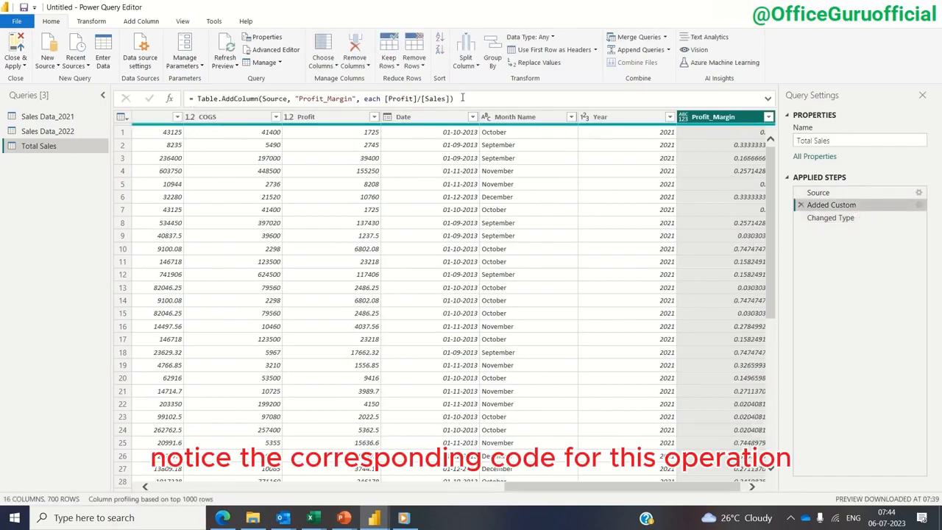
{"action": "left_click_drag", "start_coordinate": [462, 98], "coordinate": [190, 98]}
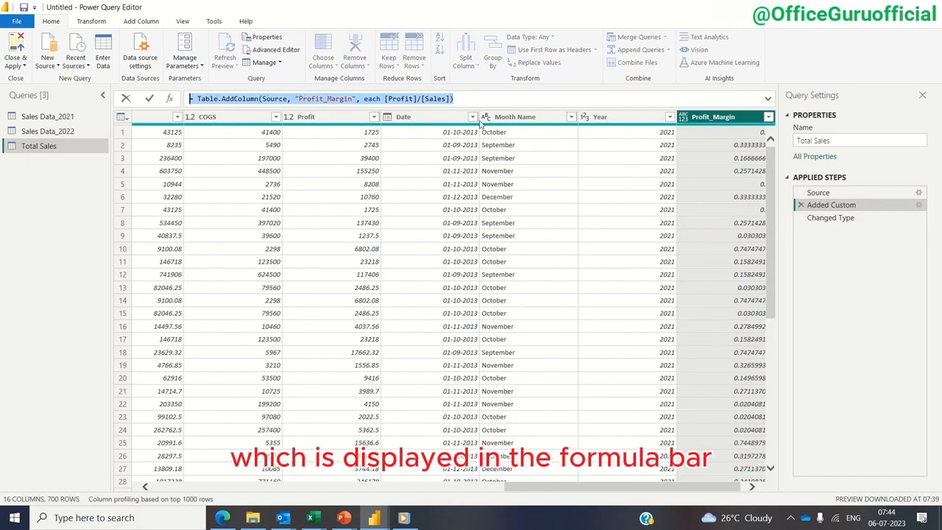
{"action": "left_click", "coordinate": [461, 101]}
{"action": "left_click_drag", "start_coordinate": [463, 101], "coordinate": [212, 84]}
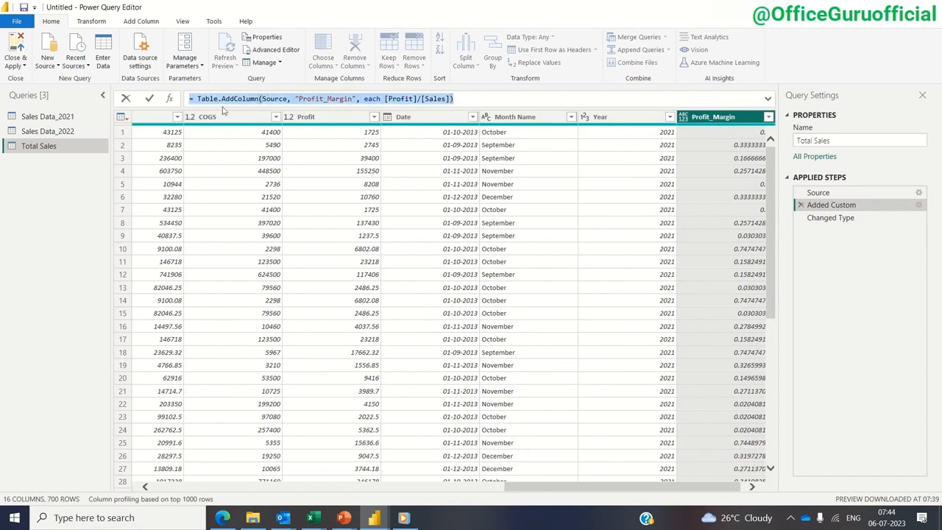
{"action": "left_click", "coordinate": [831, 219]}
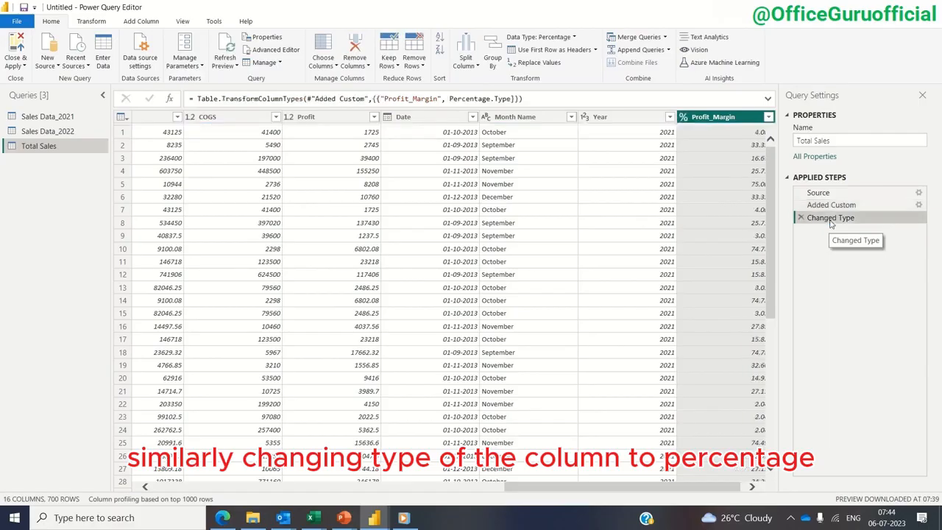
{"action": "left_click_drag", "start_coordinate": [539, 98], "coordinate": [189, 92]}
{"action": "left_click", "coordinate": [534, 99]}
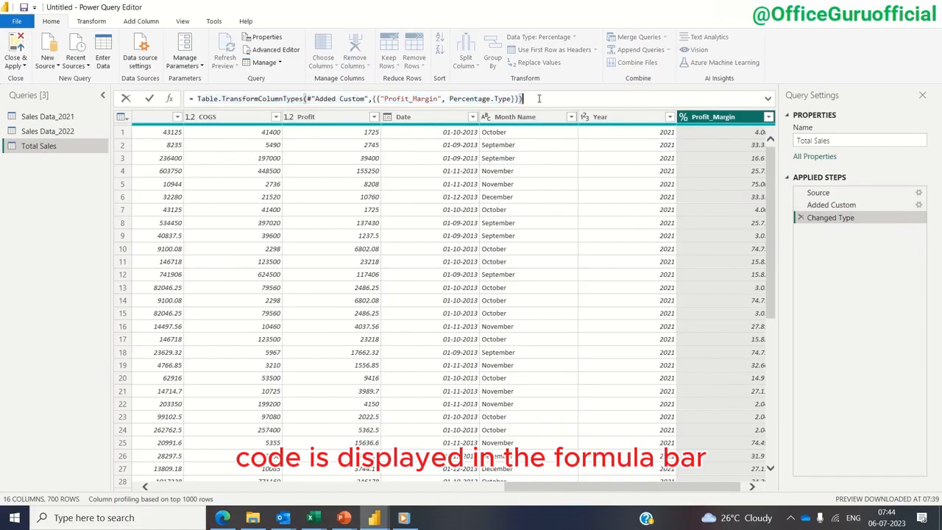
{"action": "left_click_drag", "start_coordinate": [534, 99], "coordinate": [259, 86]}
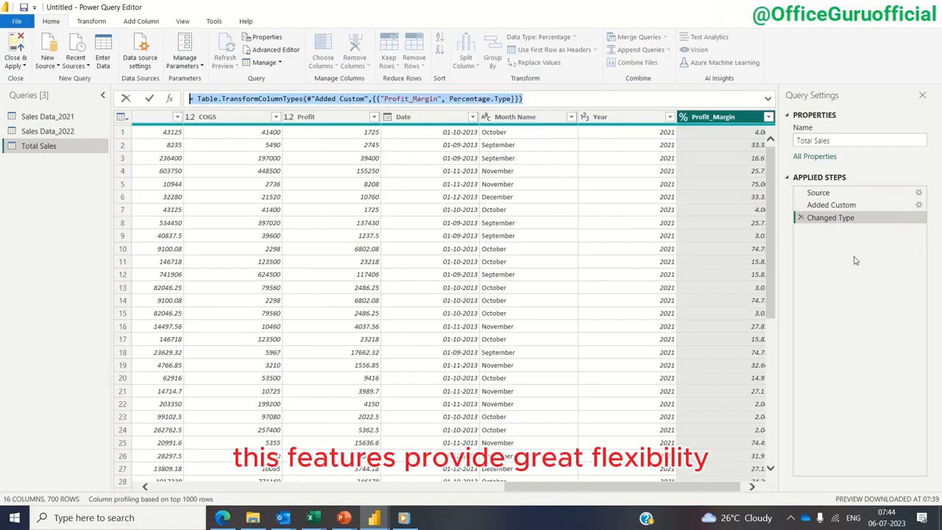
{"action": "left_click", "coordinate": [854, 255]}
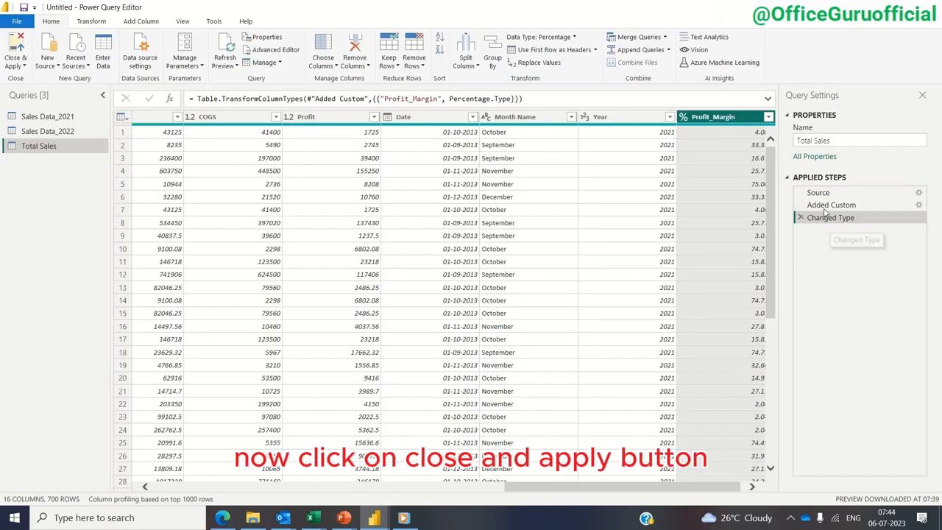
{"action": "left_click_drag", "start_coordinate": [824, 210], "coordinate": [841, 210]}
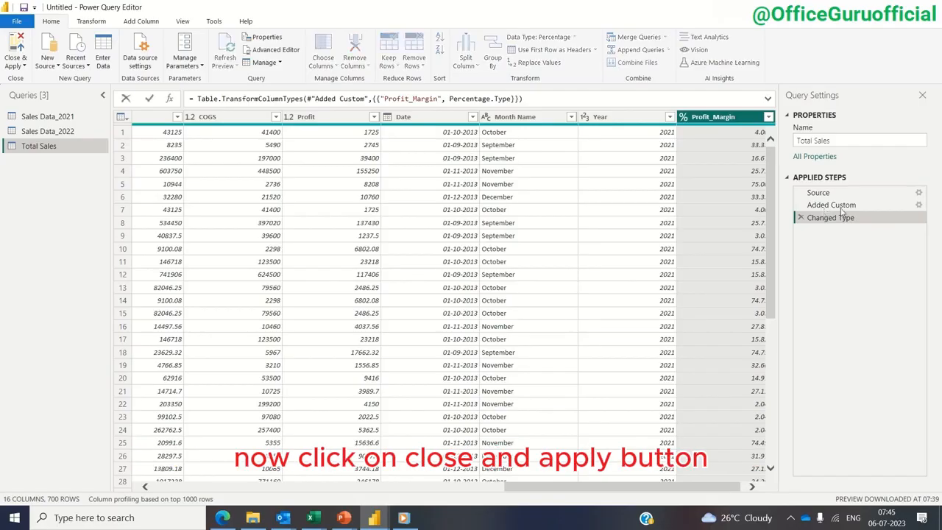
Step: Close the query editor applying the changes, and look at the Total Sales fields and the tabular view of the loaded data
{"action": "left_click", "coordinate": [17, 47]}
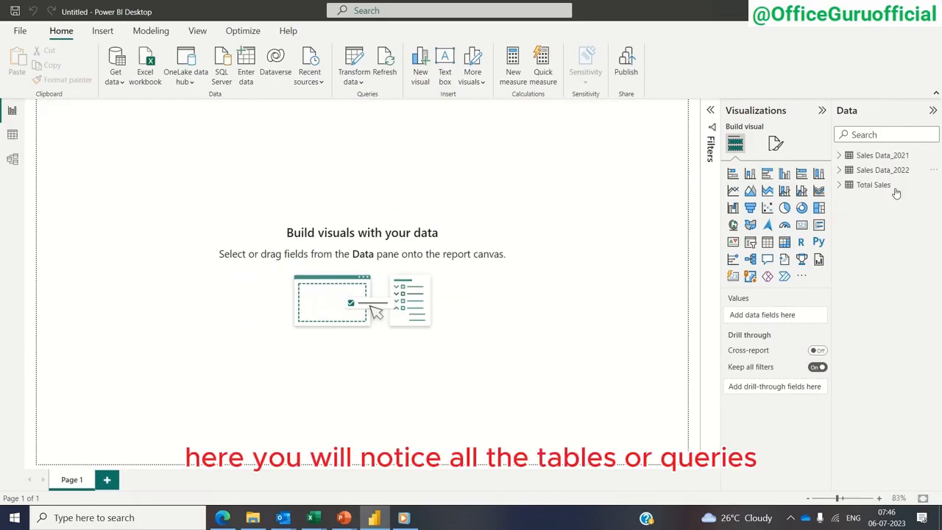
{"action": "left_click", "coordinate": [839, 186]}
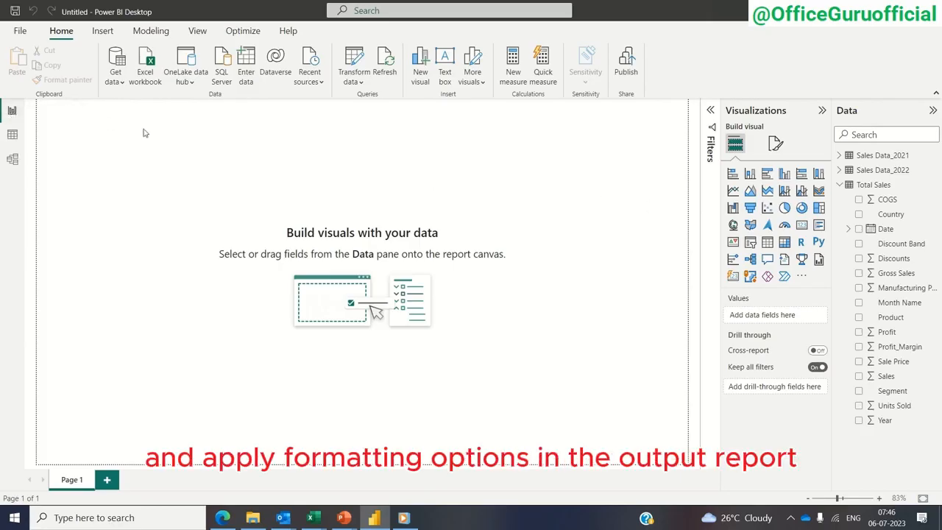
{"action": "left_click", "coordinate": [14, 134]}
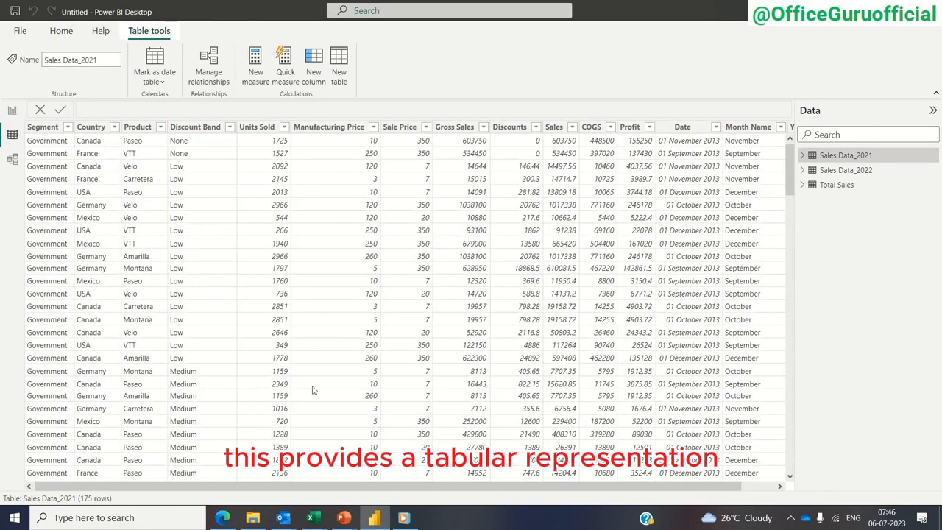
Step: In the model view, collapse the table properties and move the Sales Data_2022 and Total Sales tables closer to Sales Data_2021
{"action": "left_click_drag", "start_coordinate": [449, 486], "coordinate": [303, 494]}
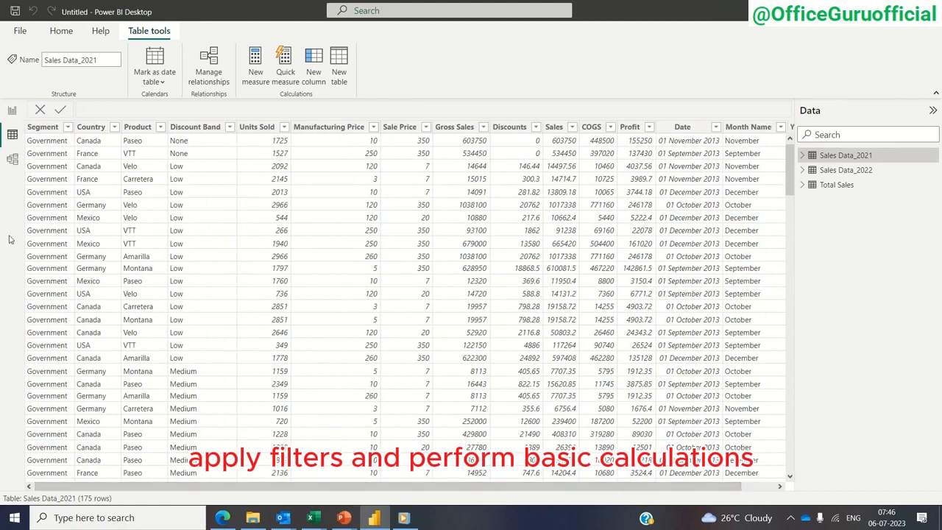
{"action": "left_click", "coordinate": [12, 159]}
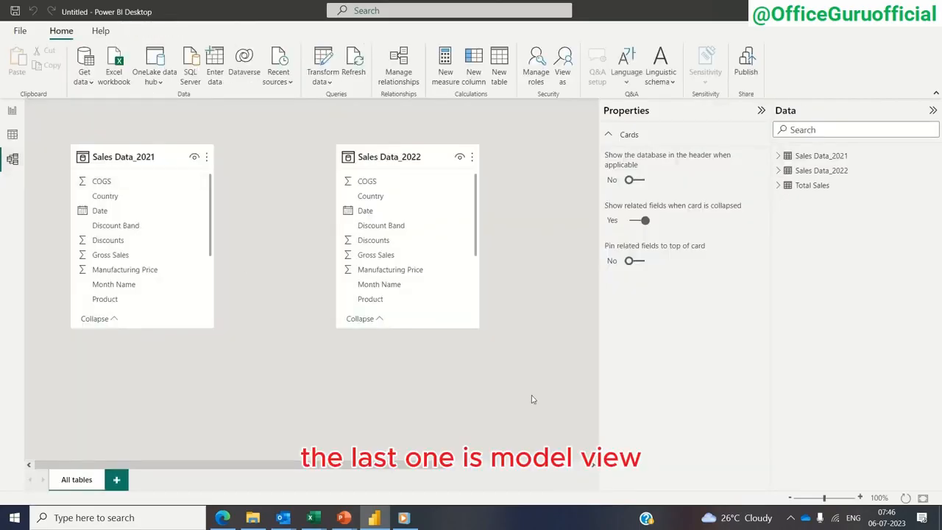
{"action": "left_click", "coordinate": [760, 110]}
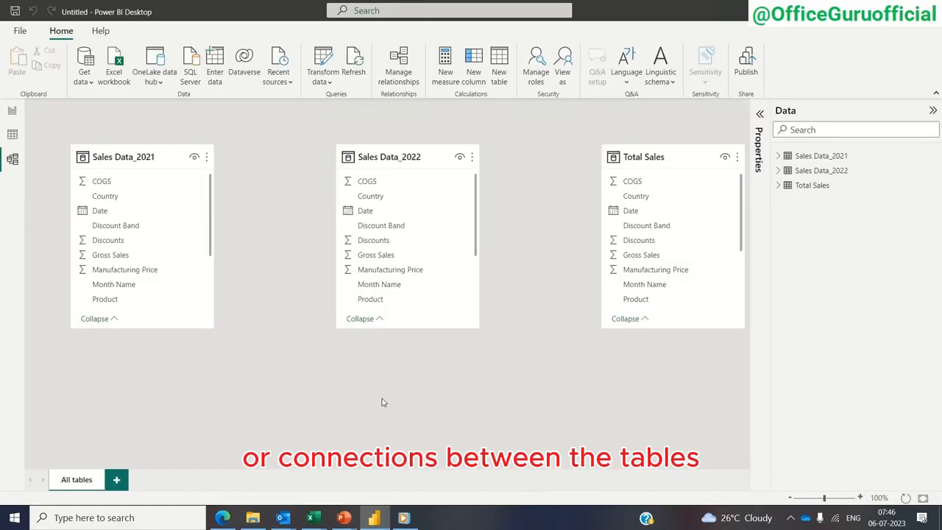
{"action": "left_click_drag", "start_coordinate": [416, 145], "coordinate": [333, 143]}
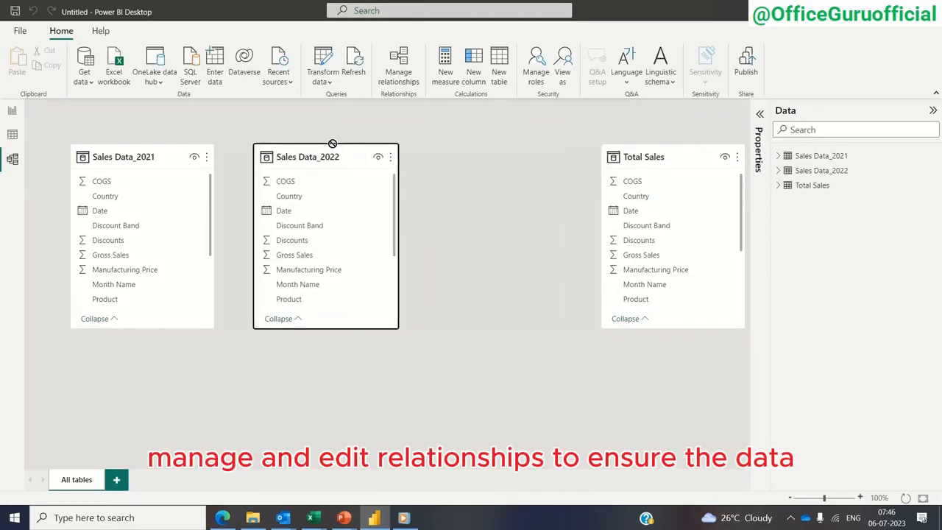
{"action": "left_click_drag", "start_coordinate": [670, 156], "coordinate": [534, 158]}
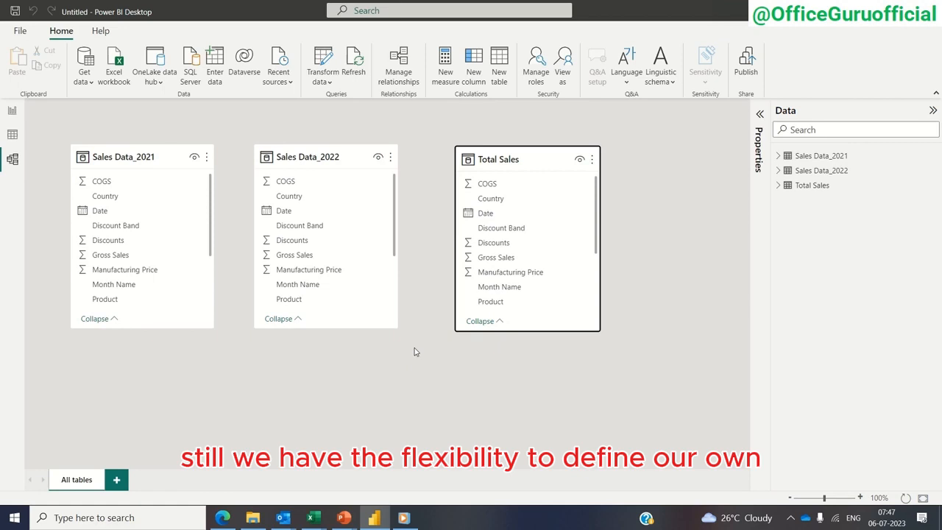
Step: Check the defined table relationships in Manage relationships, and return to the report view
{"action": "left_click", "coordinate": [396, 60]}
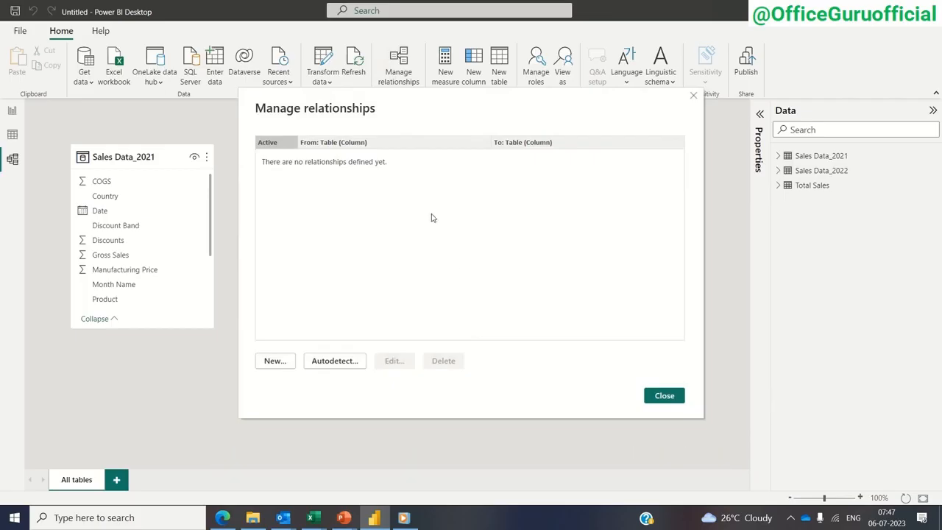
{"action": "left_click", "coordinate": [669, 396]}
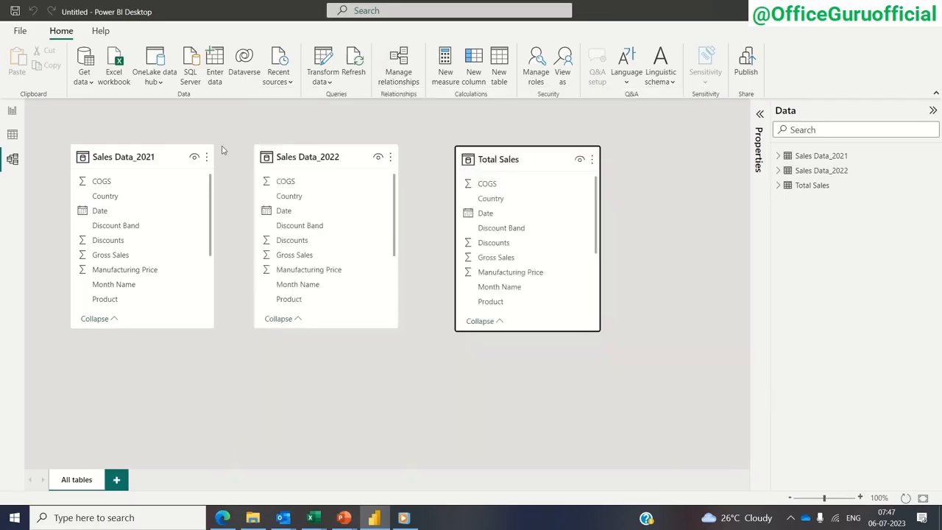
{"action": "left_click", "coordinate": [12, 111]}
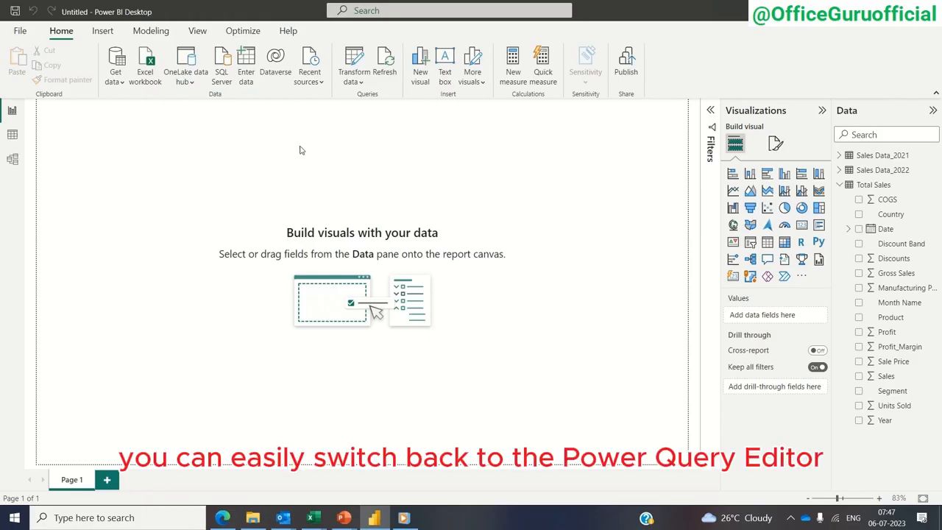
Step: In the Power Query editor, change the data type of the Total Sales query's Year column to Text and close it applying the changes
{"action": "left_click", "coordinate": [362, 86]}
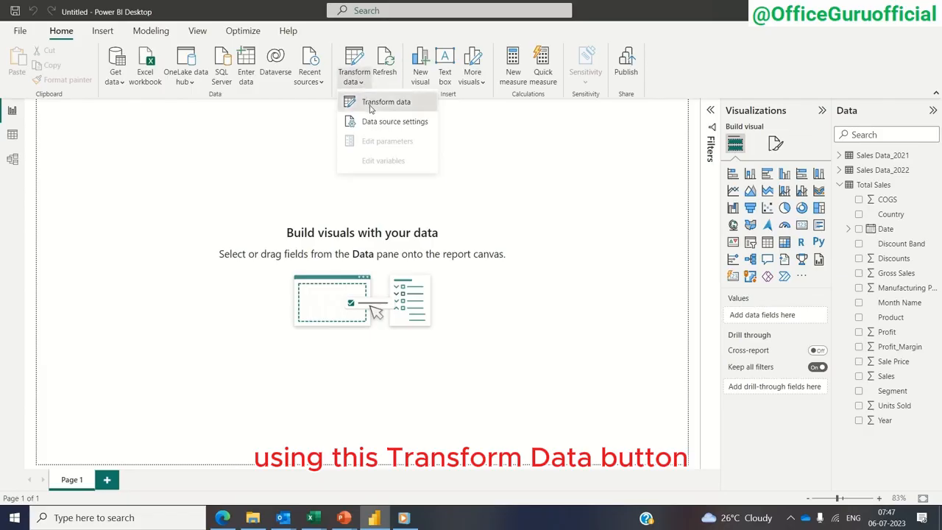
{"action": "left_click", "coordinate": [372, 100]}
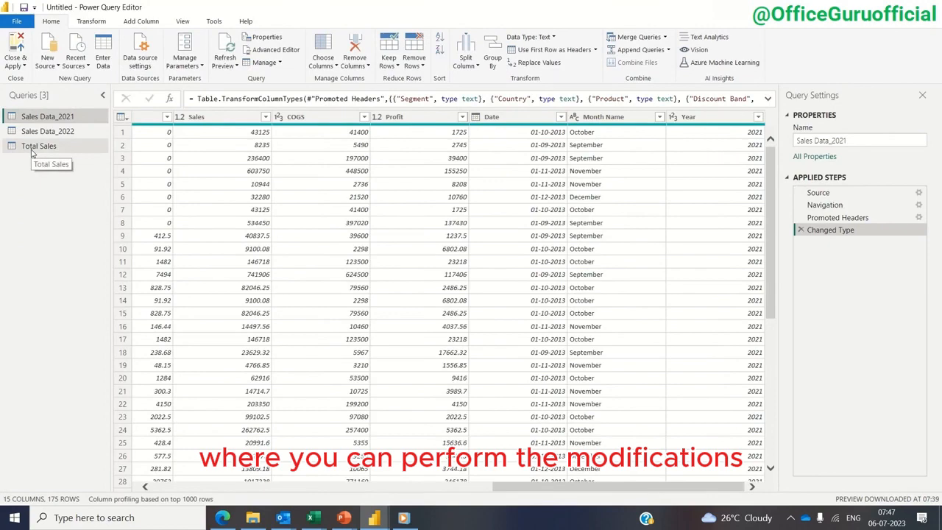
{"action": "left_click", "coordinate": [32, 149]}
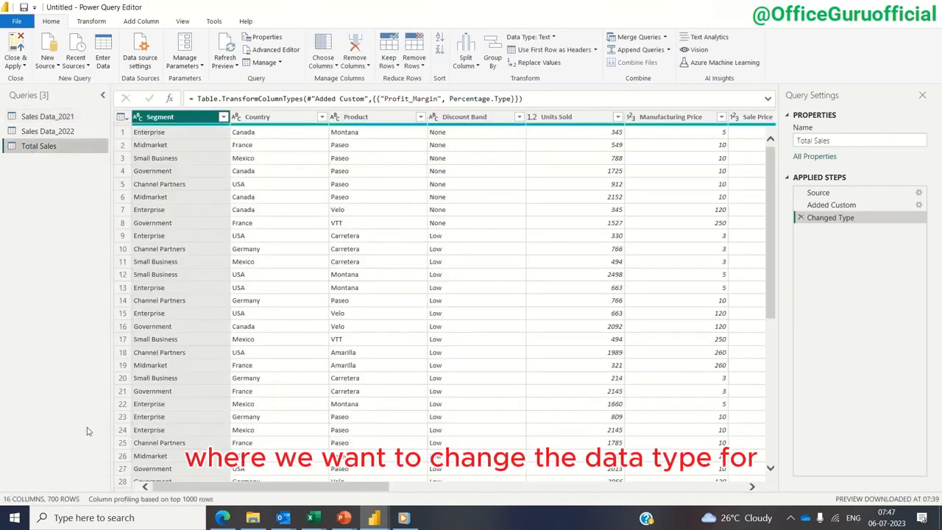
{"action": "left_click_drag", "start_coordinate": [162, 489], "coordinate": [567, 504]}
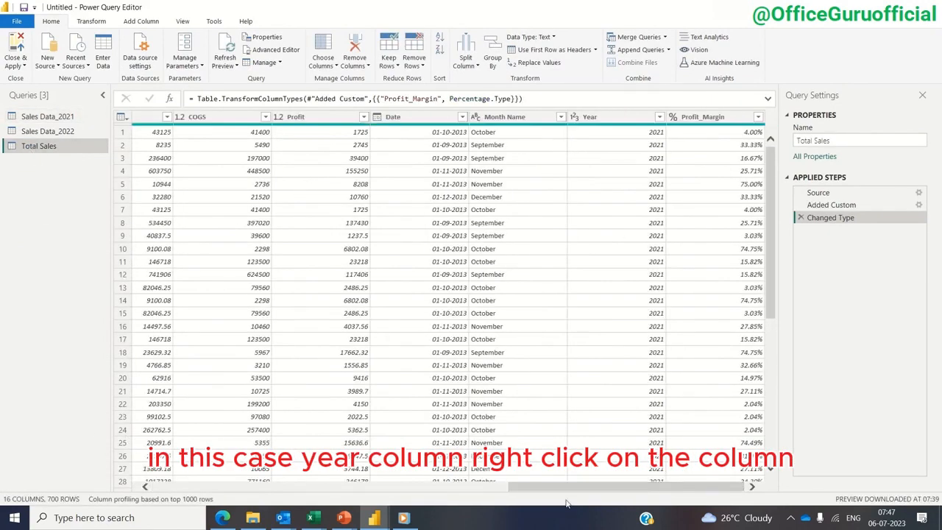
{"action": "left_click", "coordinate": [613, 123]}
{"action": "right_click", "coordinate": [620, 124]}
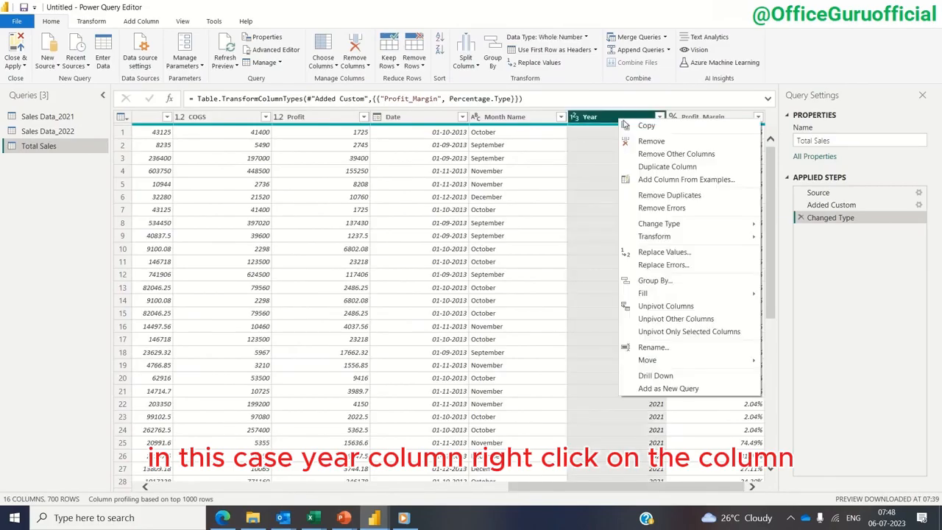
{"action": "mouse_move", "coordinate": [666, 226]}
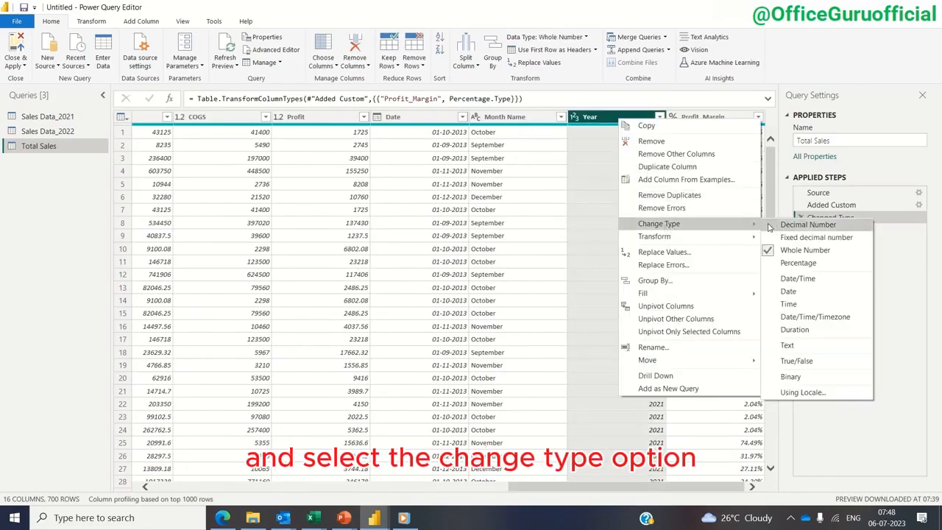
{"action": "left_click", "coordinate": [782, 344]}
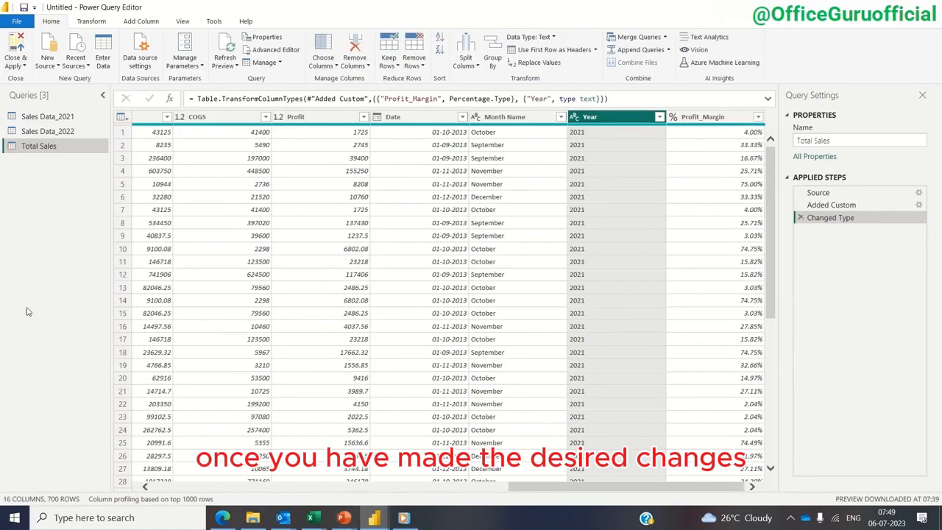
{"action": "left_click", "coordinate": [16, 50]}
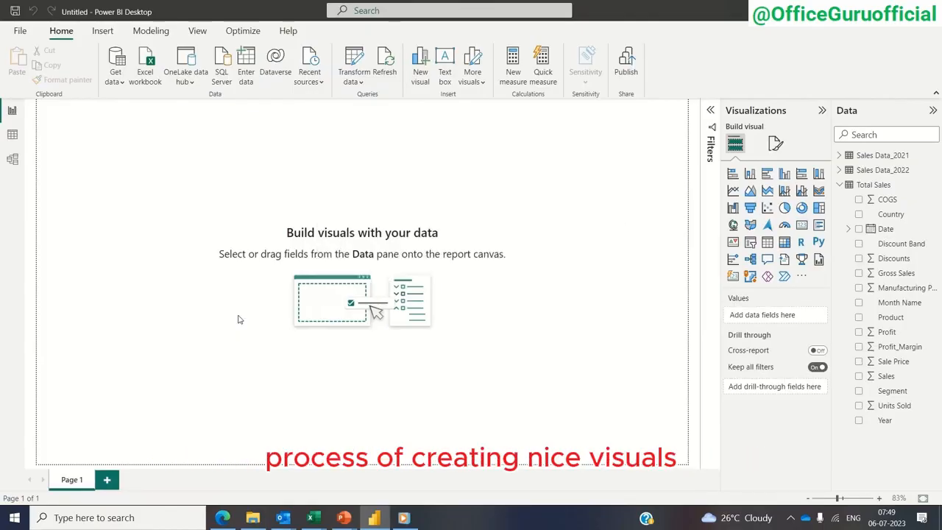
Step: Add a stacked column chart to the report page with Product on the X-axis and Sales on the Y-axis
{"action": "left_click", "coordinate": [749, 175]}
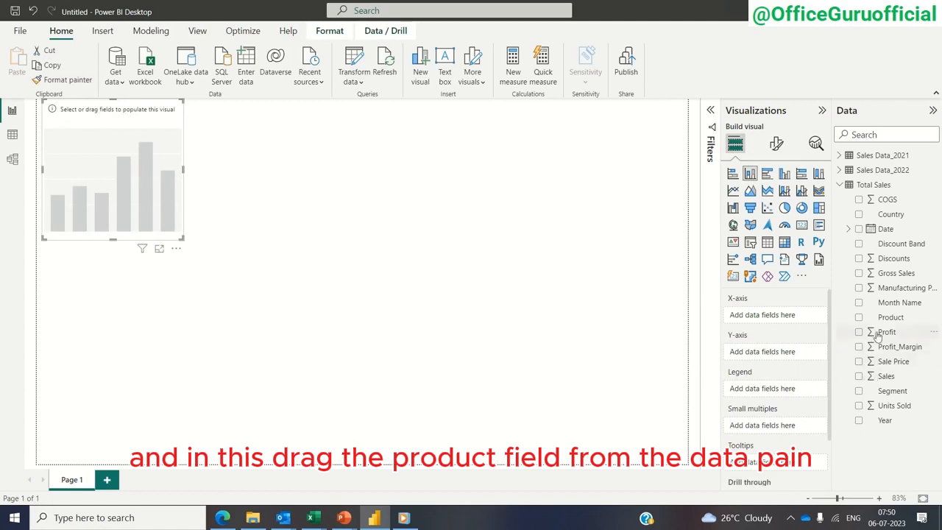
{"action": "left_click_drag", "start_coordinate": [881, 322], "coordinate": [778, 320]}
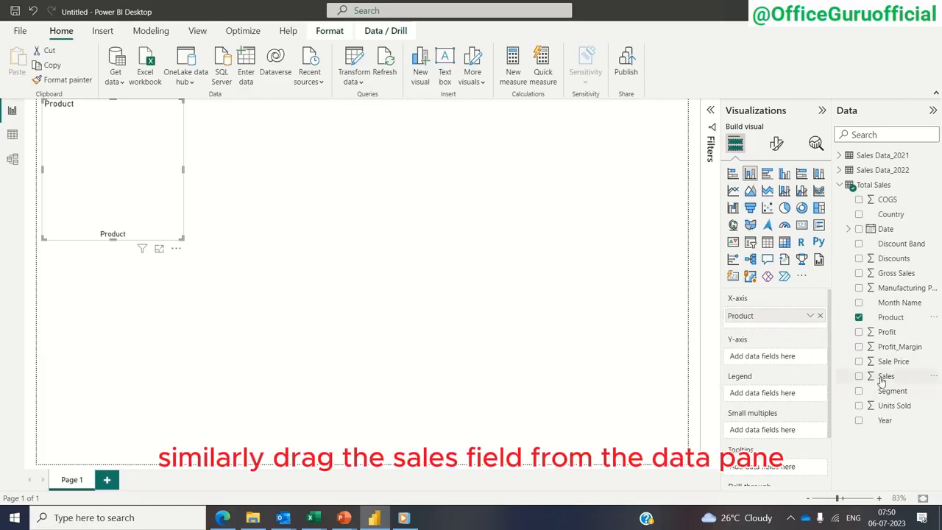
{"action": "left_click_drag", "start_coordinate": [881, 380], "coordinate": [783, 358]}
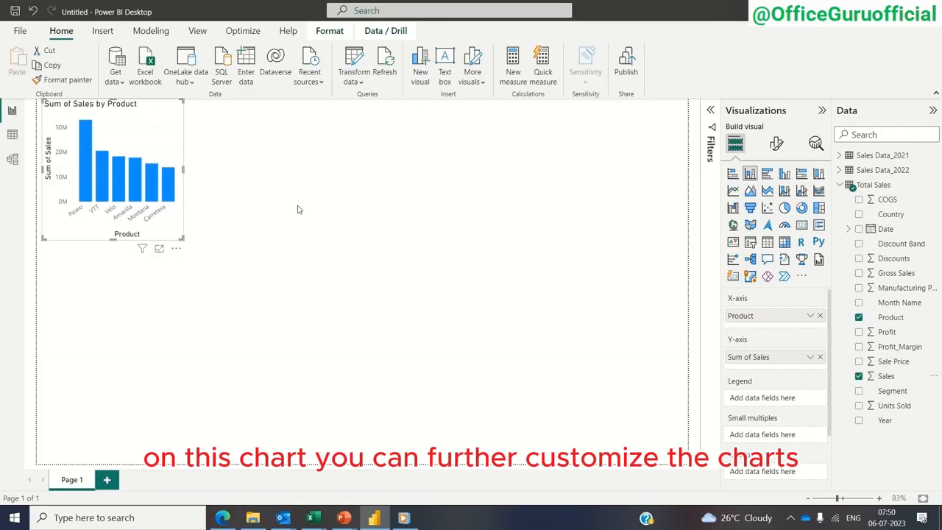
Step: Look at the formatting options available for the column chart, and deselect the chart
{"action": "left_click", "coordinate": [776, 144]}
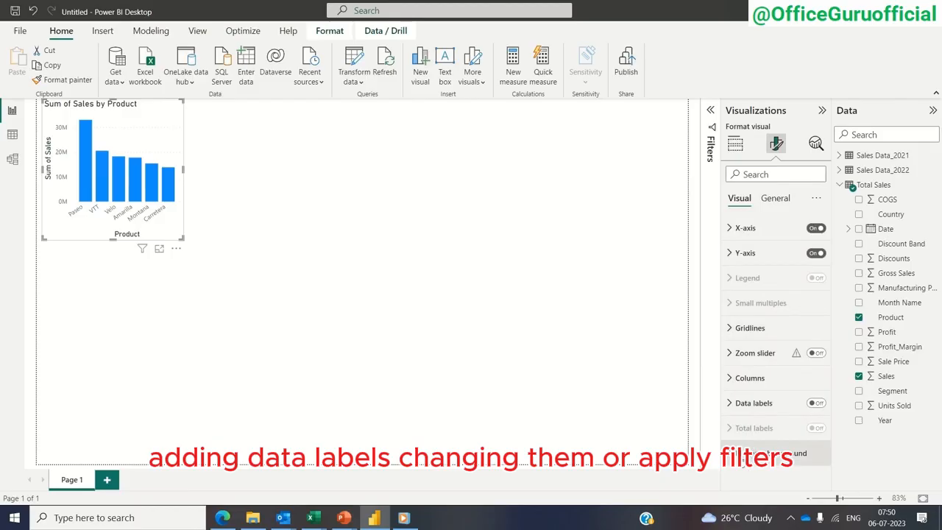
{"action": "left_click", "coordinate": [735, 144]}
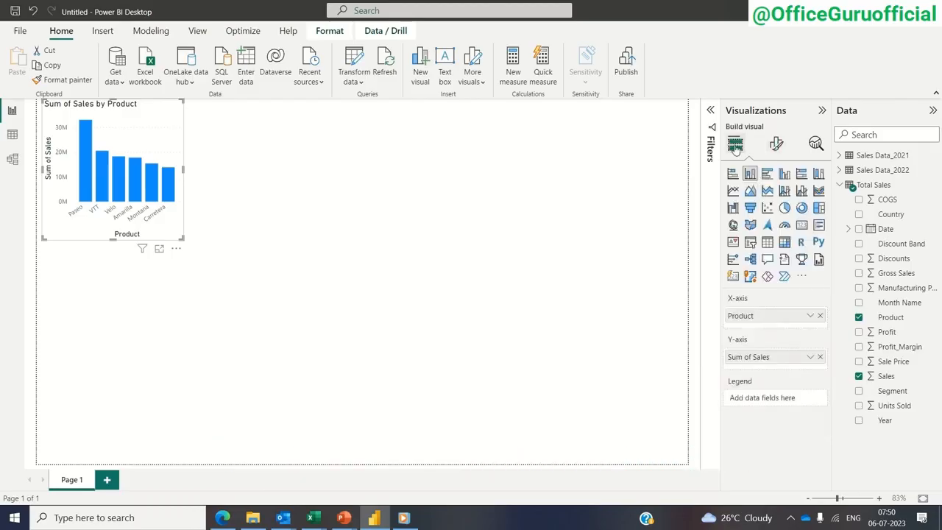
{"action": "left_click", "coordinate": [410, 244]}
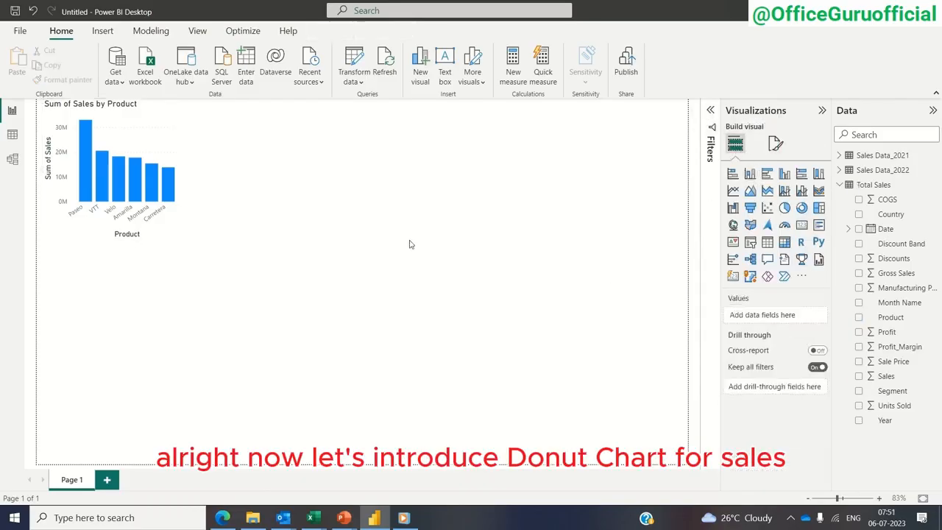
Step: Add a donut chart beside the column chart with Product as legend and Sales as values, and widen it
{"action": "left_click", "coordinate": [802, 209]}
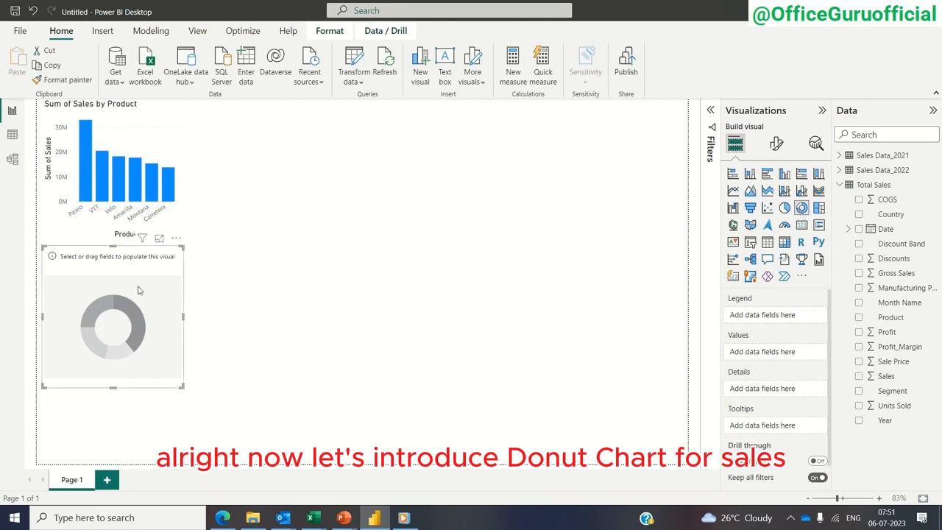
{"action": "left_click_drag", "start_coordinate": [116, 270], "coordinate": [279, 119]}
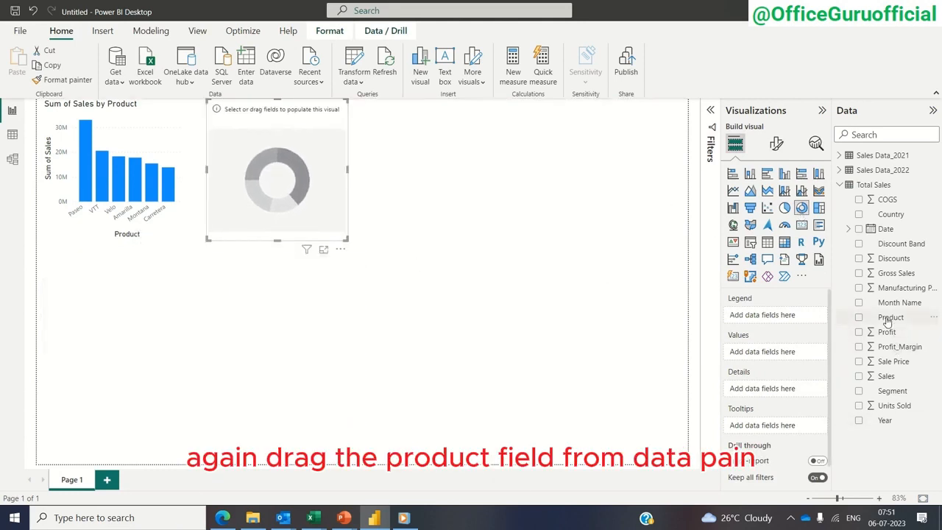
{"action": "left_click_drag", "start_coordinate": [889, 322], "coordinate": [798, 321]}
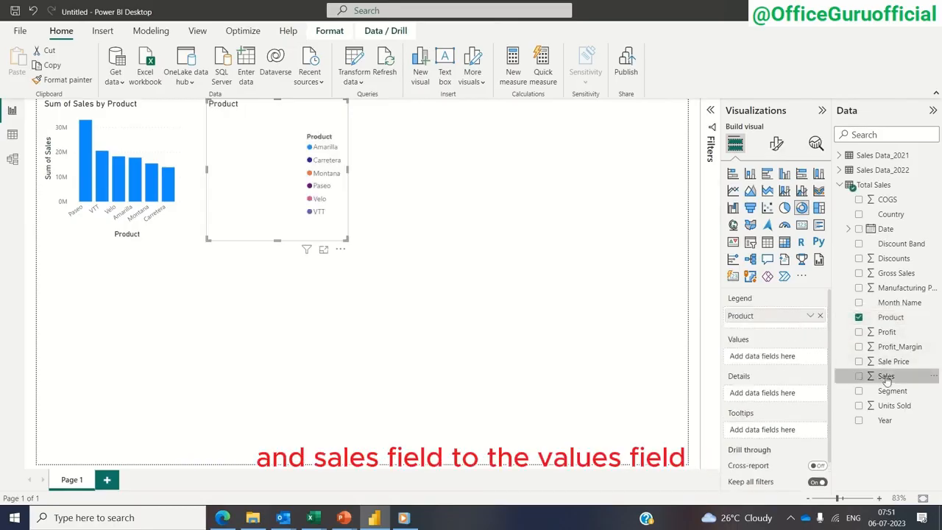
{"action": "left_click_drag", "start_coordinate": [885, 377], "coordinate": [794, 359]}
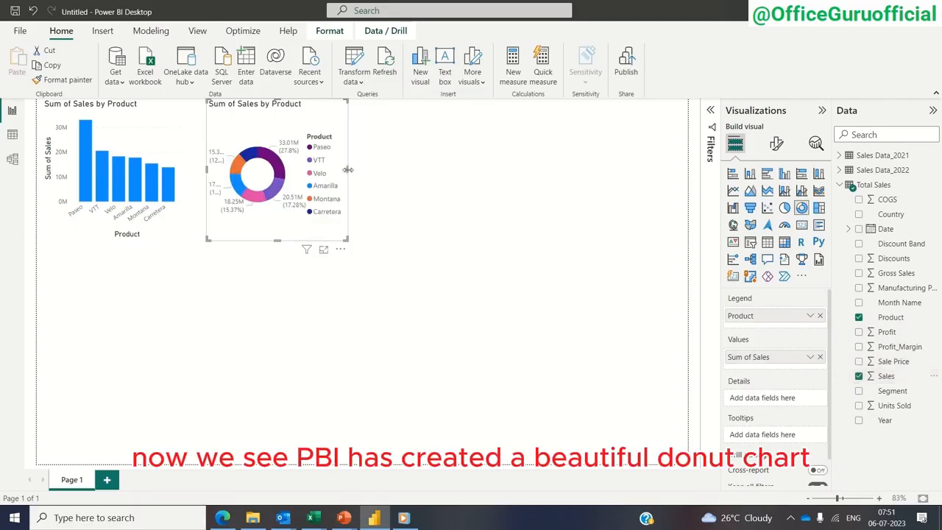
{"action": "left_click_drag", "start_coordinate": [348, 174], "coordinate": [413, 176]}
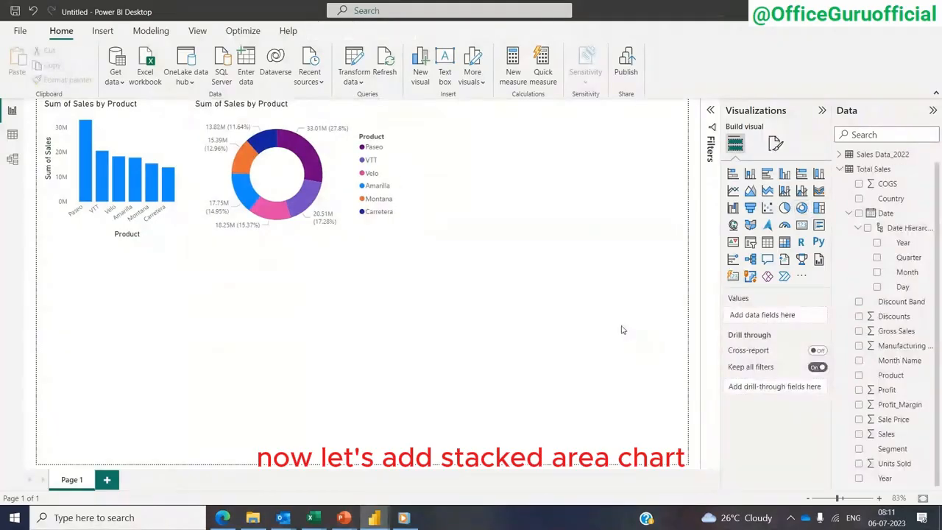
Step: Add a stacked area chart beside the donut chart with the Date hierarchy's Year and Quarter on the X-axis and Sales on the Y-axis
{"action": "left_click", "coordinate": [767, 191]}
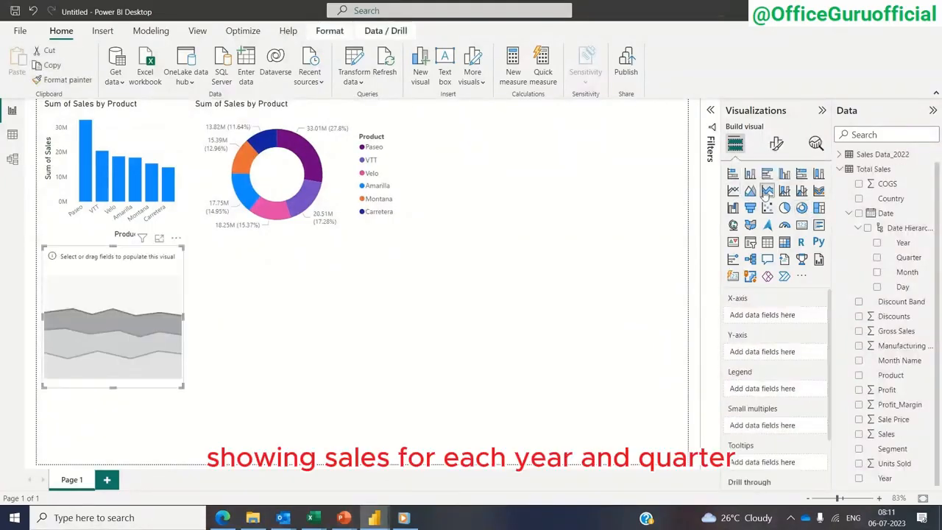
{"action": "left_click_drag", "start_coordinate": [94, 293], "coordinate": [508, 144]}
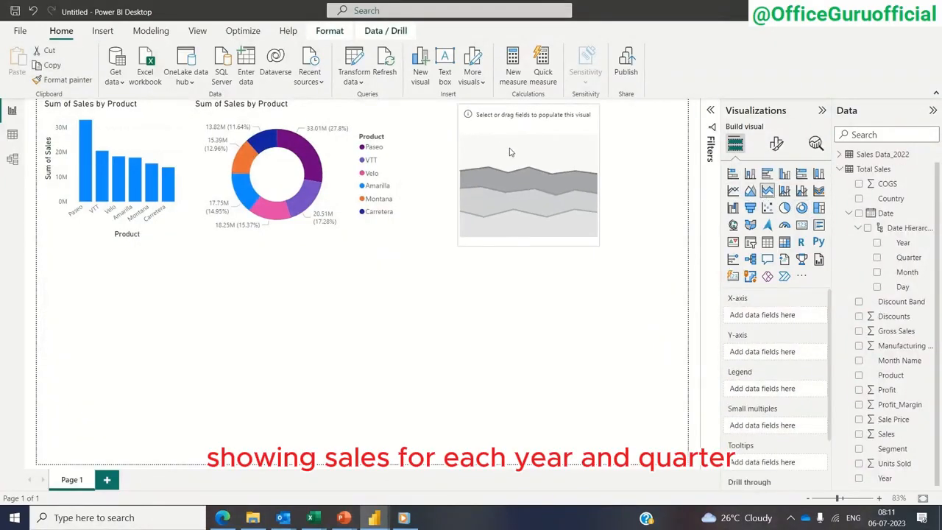
{"action": "left_click", "coordinate": [878, 244]}
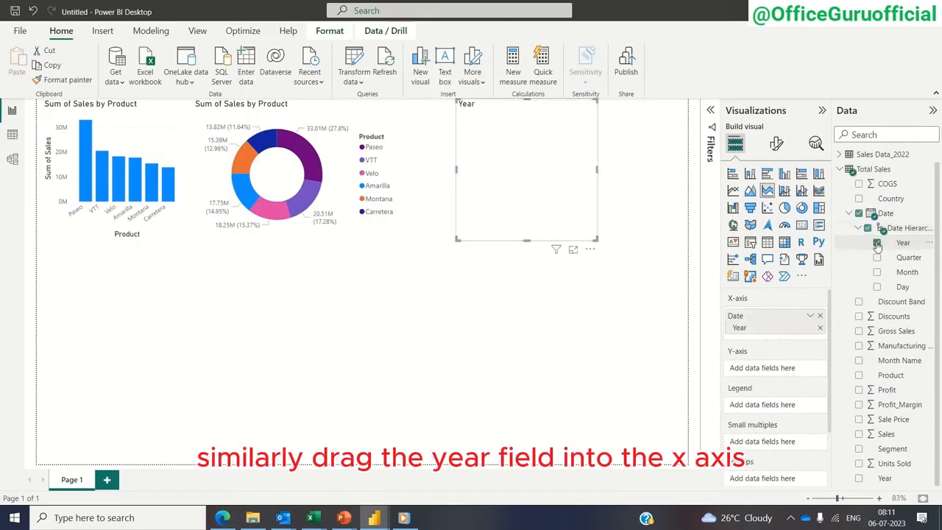
{"action": "left_click_drag", "start_coordinate": [899, 259], "coordinate": [779, 339]}
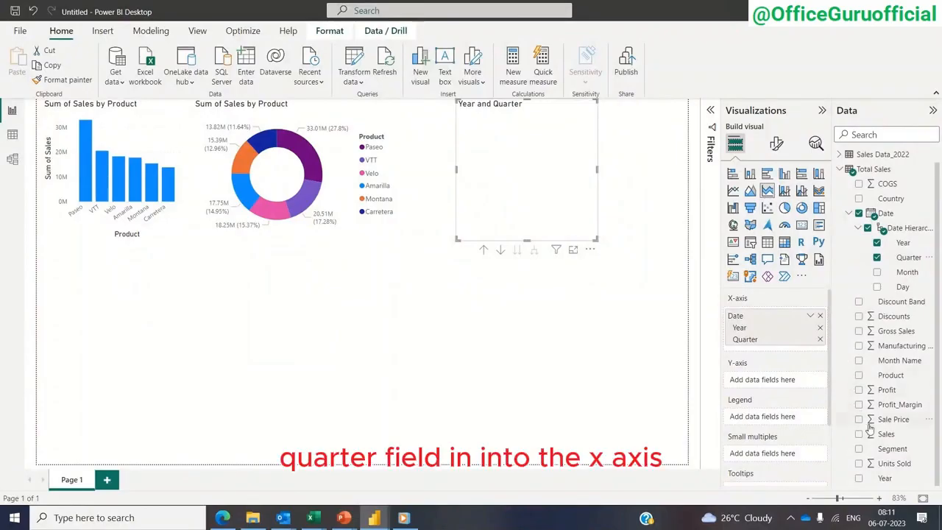
{"action": "left_click_drag", "start_coordinate": [879, 434], "coordinate": [768, 381]}
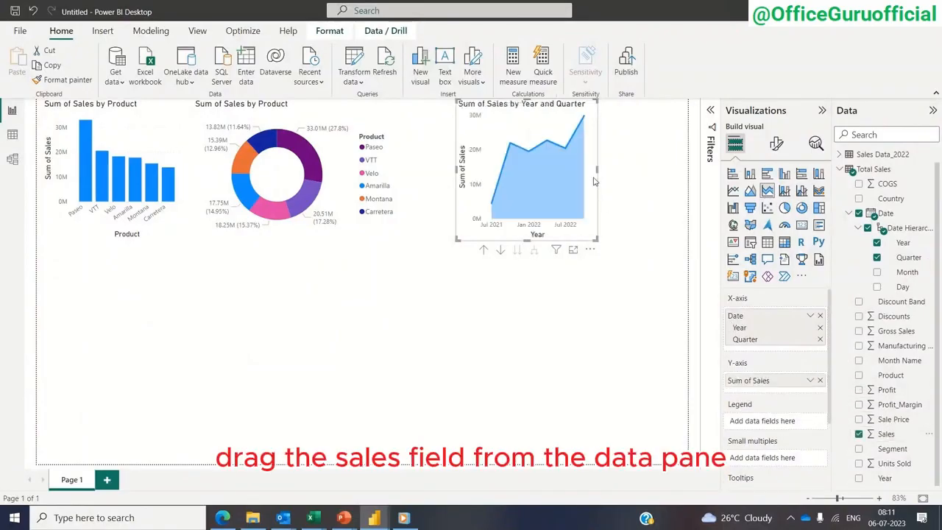
Step: Widen the stacked area chart on both sides to fill the space between the donut chart and the page edge
{"action": "left_click_drag", "start_coordinate": [629, 168], "coordinate": [682, 157]}
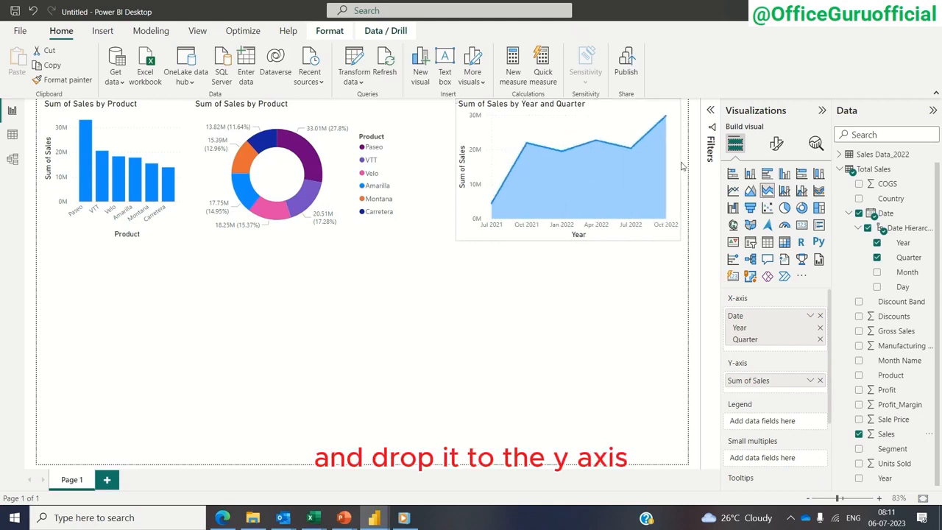
{"action": "left_click_drag", "start_coordinate": [453, 168], "coordinate": [424, 173]}
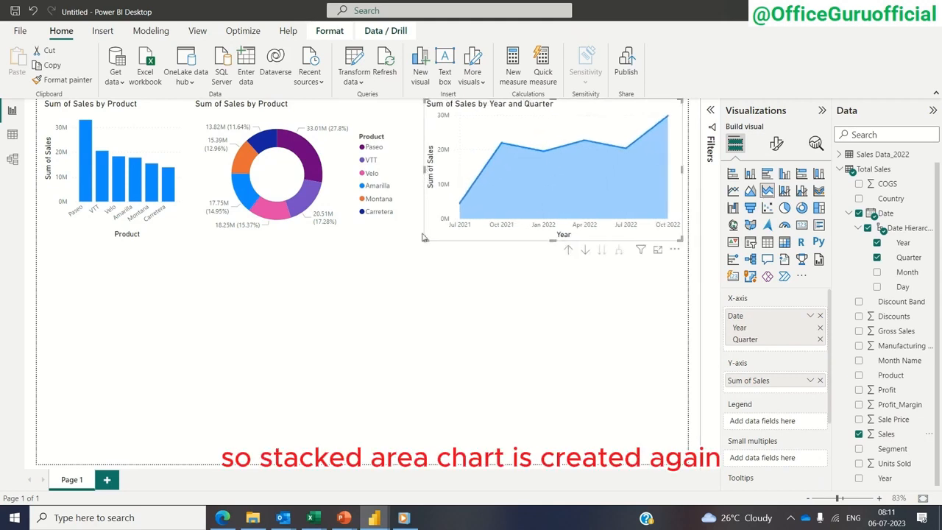
{"action": "left_click", "coordinate": [374, 273]}
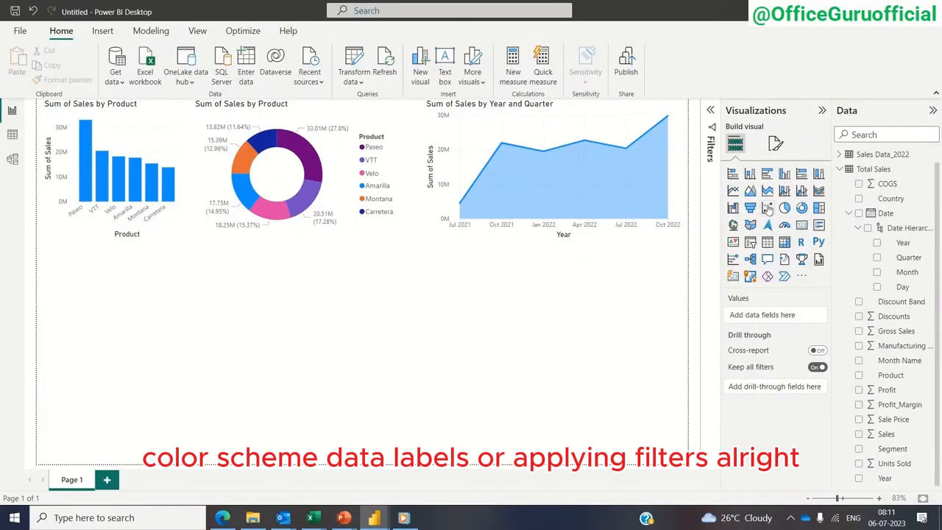
Step: Add a pie chart in the page's lower-left corner with Country as legend and Sales as values, widen it, and deselect it
{"action": "left_click", "coordinate": [784, 208]}
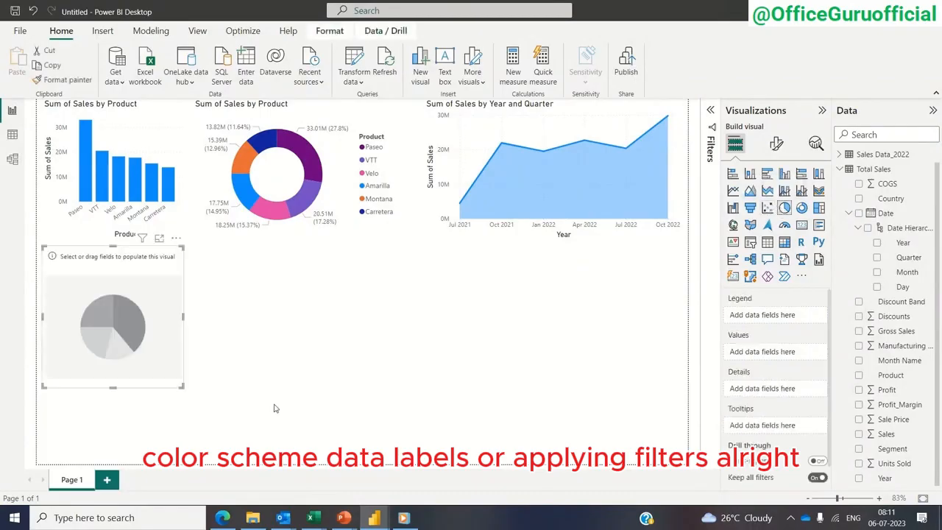
{"action": "left_click_drag", "start_coordinate": [152, 280], "coordinate": [134, 354]}
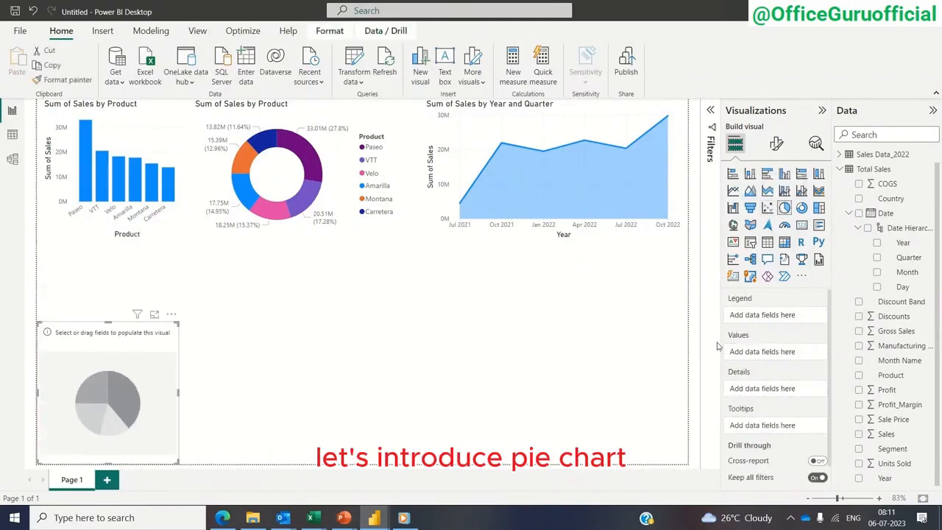
{"action": "left_click", "coordinate": [859, 201]}
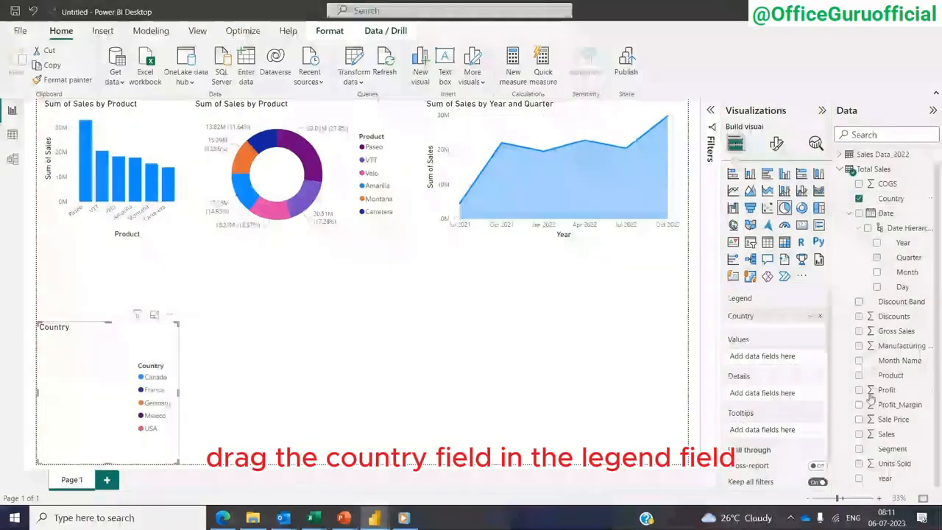
{"action": "left_click", "coordinate": [858, 434]}
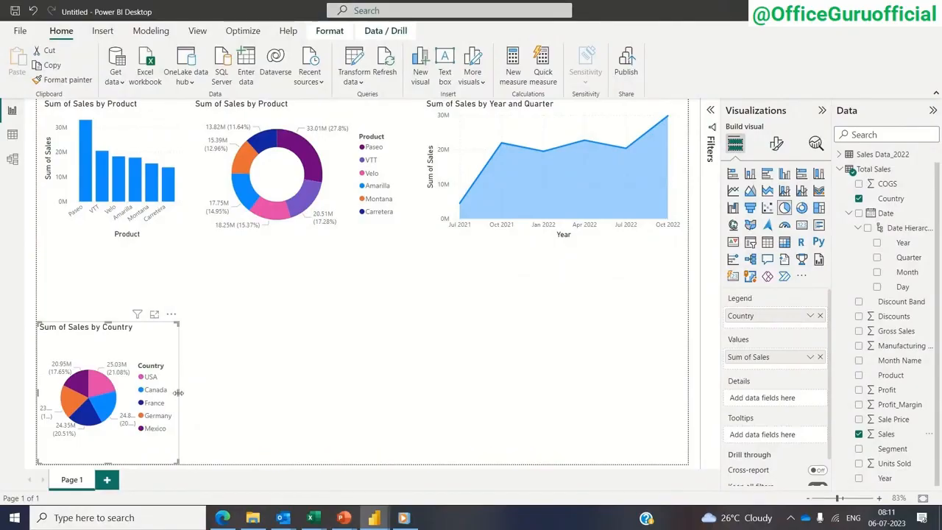
{"action": "left_click_drag", "start_coordinate": [176, 395], "coordinate": [220, 391]}
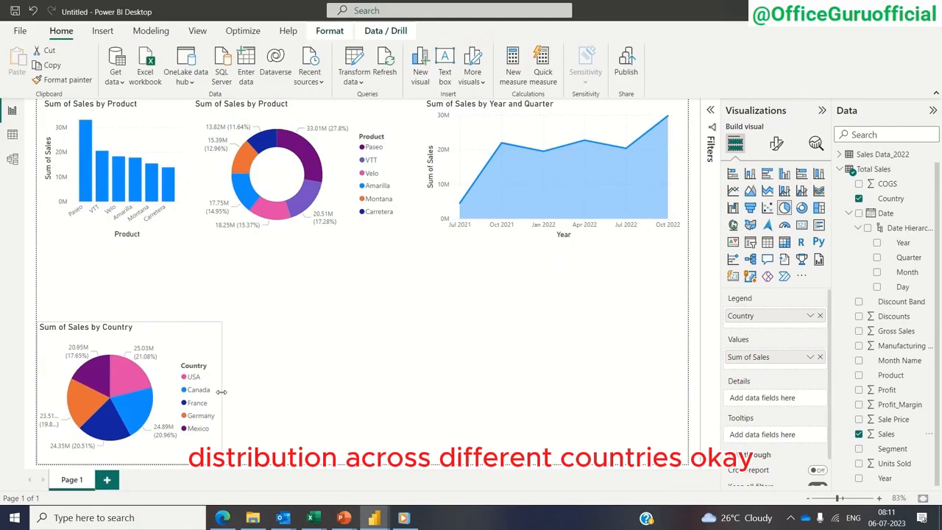
{"action": "left_click", "coordinate": [289, 357]}
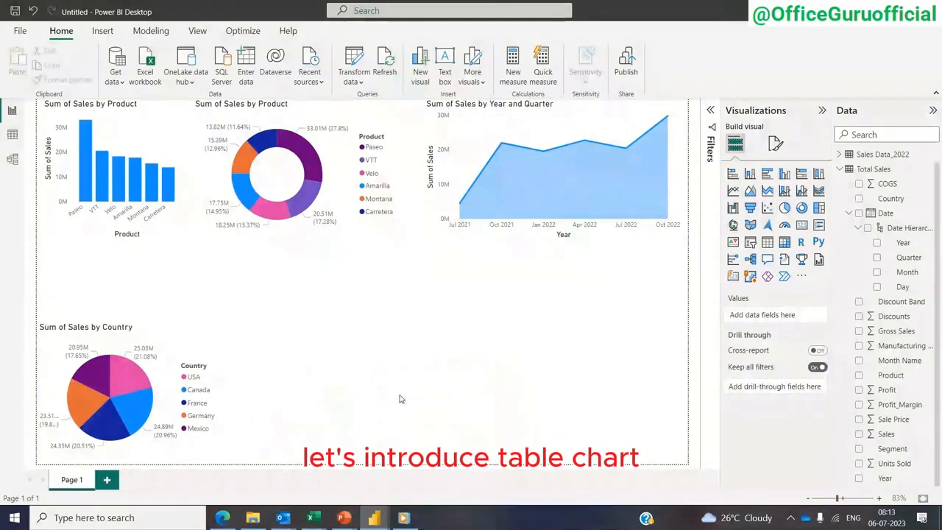
Step: Insert an empty table visual beside the pie chart, stretch it to the page's lower edge and the pie chart's height, and widen it
{"action": "left_click", "coordinate": [767, 246]}
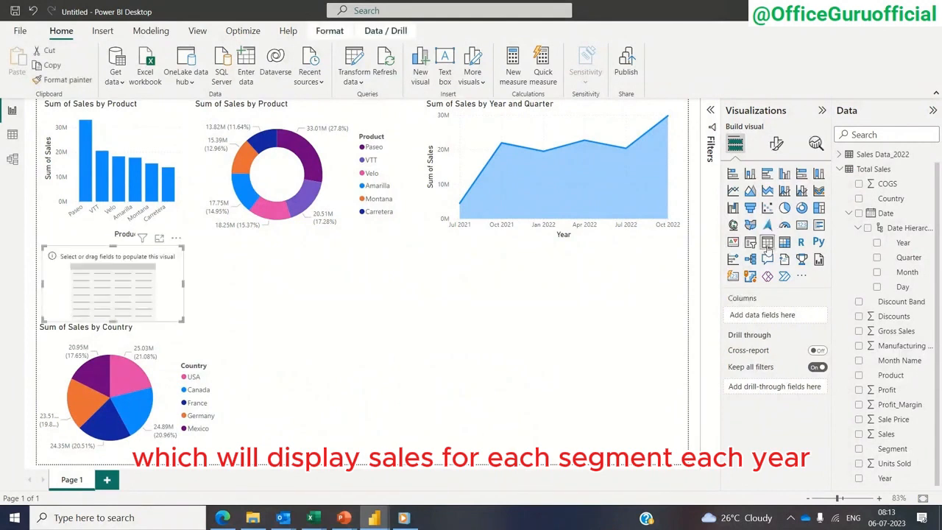
{"action": "left_click_drag", "start_coordinate": [67, 252], "coordinate": [286, 359]}
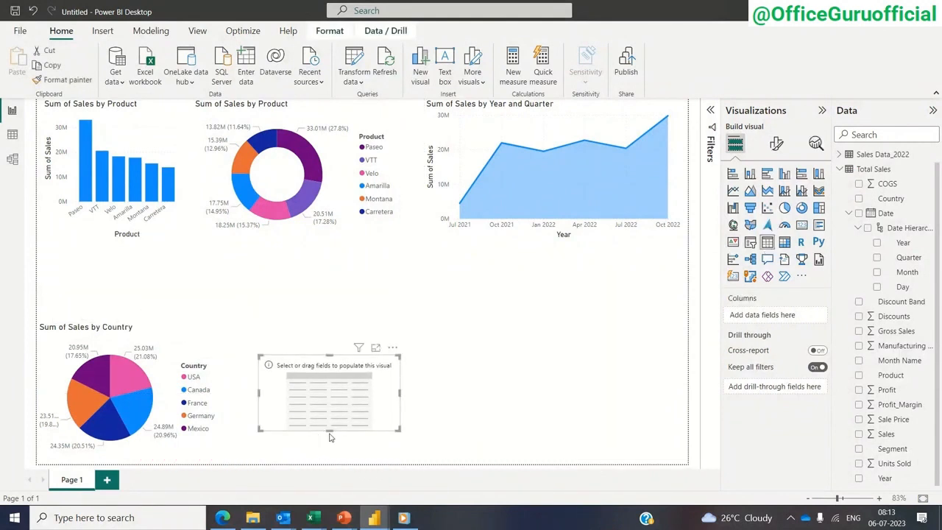
{"action": "left_click_drag", "start_coordinate": [330, 431], "coordinate": [332, 464]}
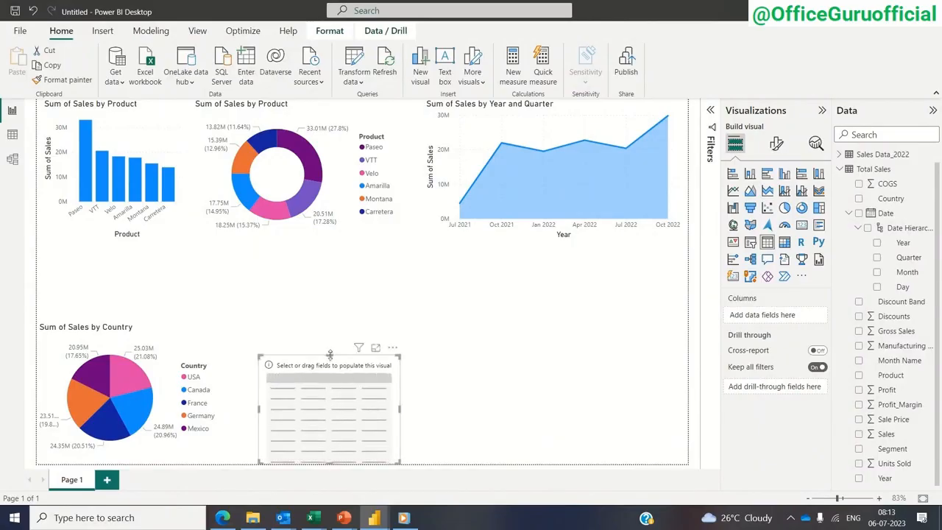
{"action": "left_click_drag", "start_coordinate": [331, 350], "coordinate": [326, 324]}
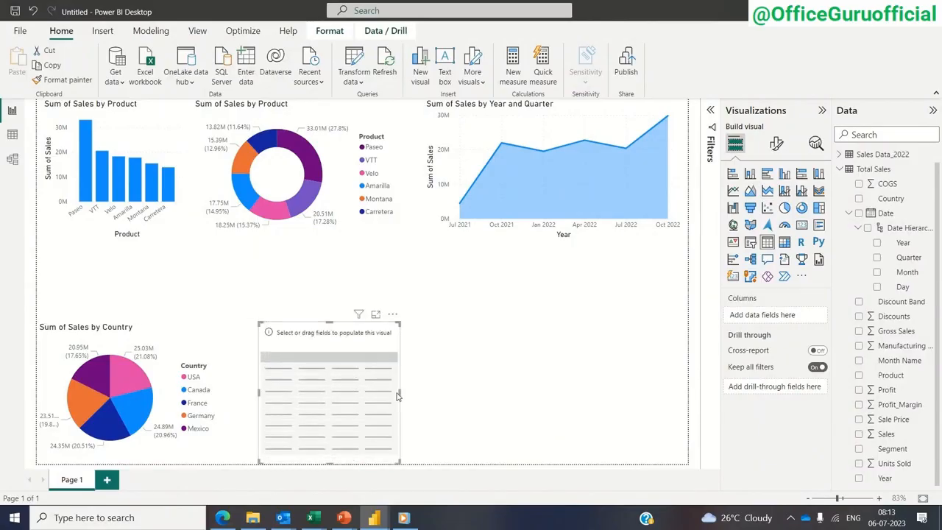
{"action": "left_click_drag", "start_coordinate": [399, 392], "coordinate": [443, 392]}
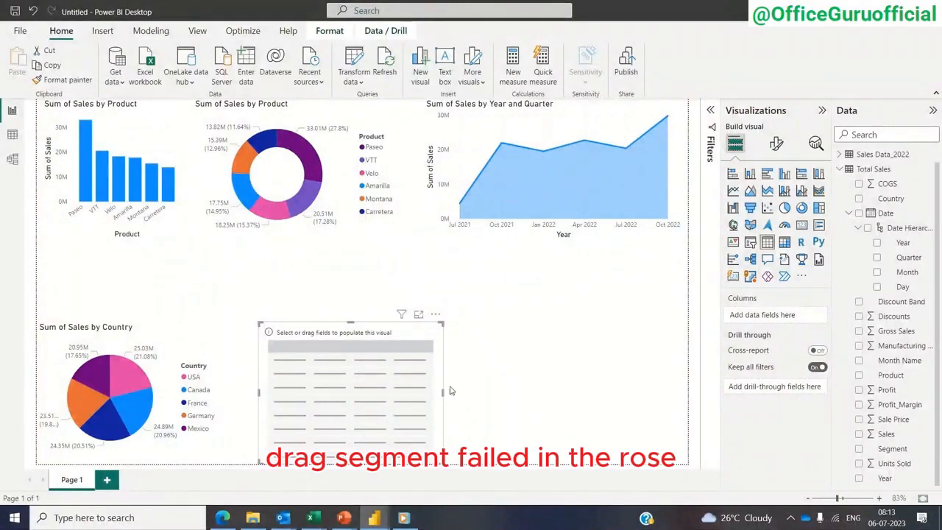
Step: Fill the table with the Segment, Sales and Year columns, narrow it to fit its contents, and deselect it
{"action": "left_click", "coordinate": [859, 448]}
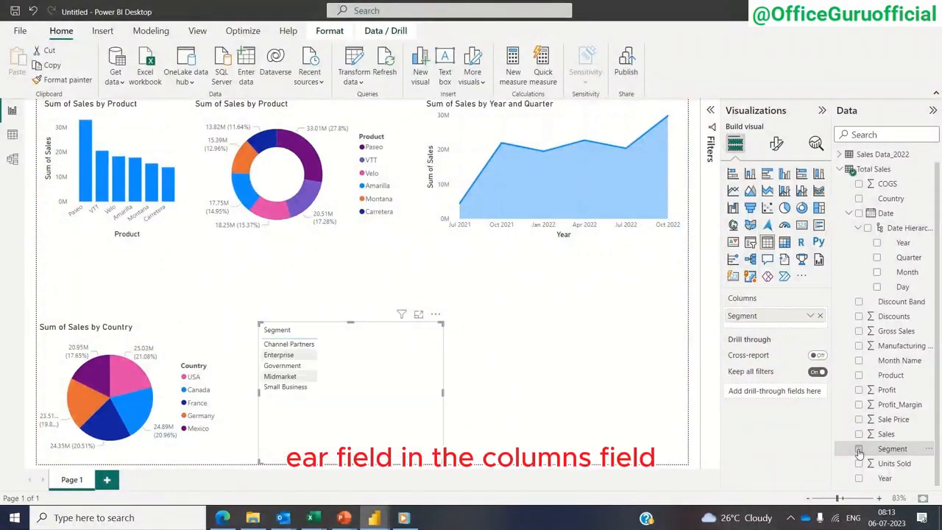
{"action": "left_click", "coordinate": [859, 433]}
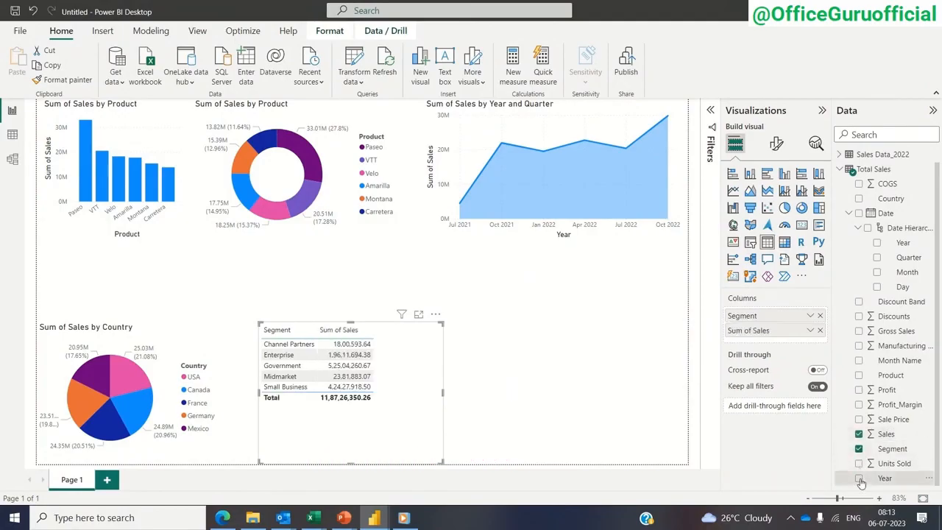
{"action": "left_click", "coordinate": [859, 477]}
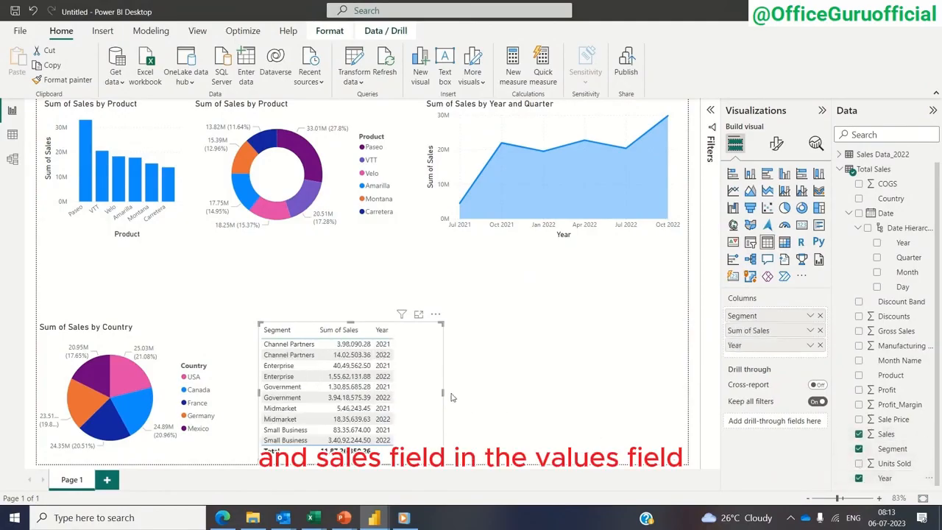
{"action": "left_click_drag", "start_coordinate": [442, 391], "coordinate": [408, 392]}
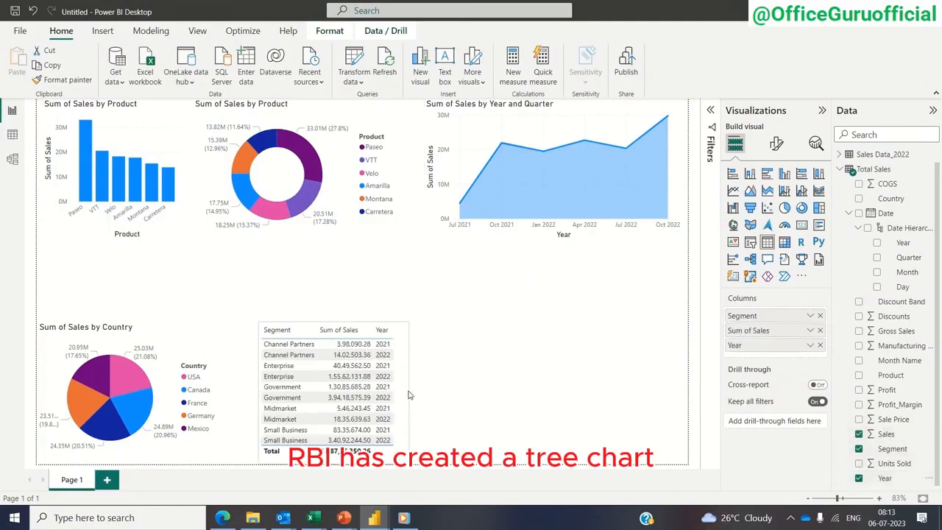
{"action": "left_click", "coordinate": [350, 270]}
Step: Add a treemap beside the segment table with Product as category and Units Sold as values
{"action": "left_click", "coordinate": [819, 208]}
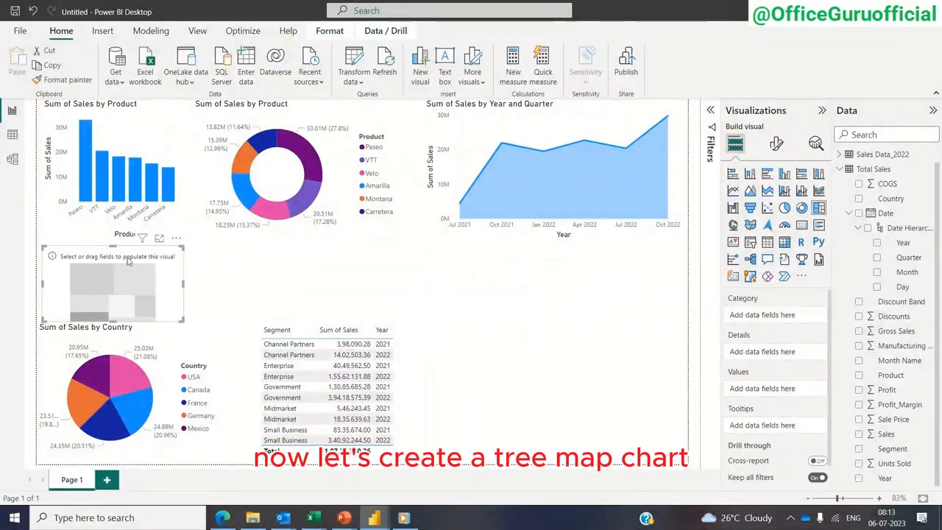
{"action": "left_click_drag", "start_coordinate": [100, 268], "coordinate": [535, 363]}
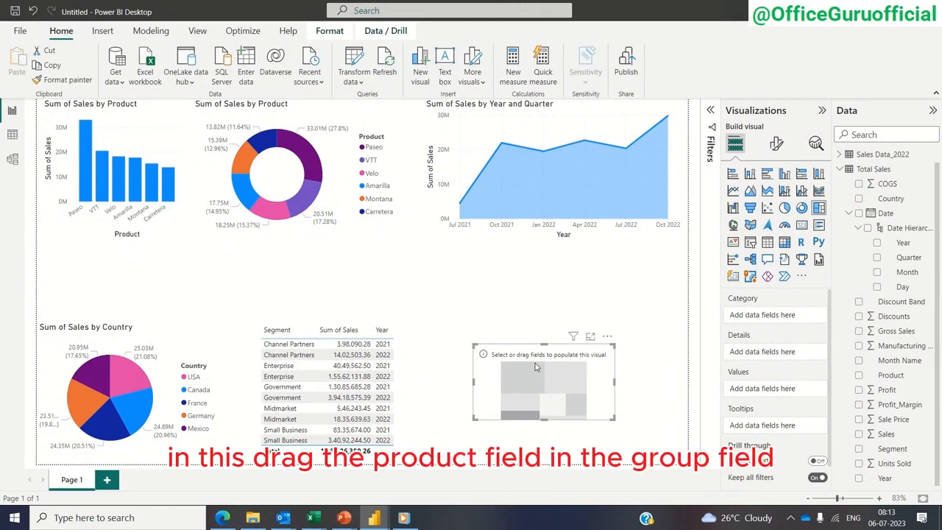
{"action": "left_click", "coordinate": [859, 375]}
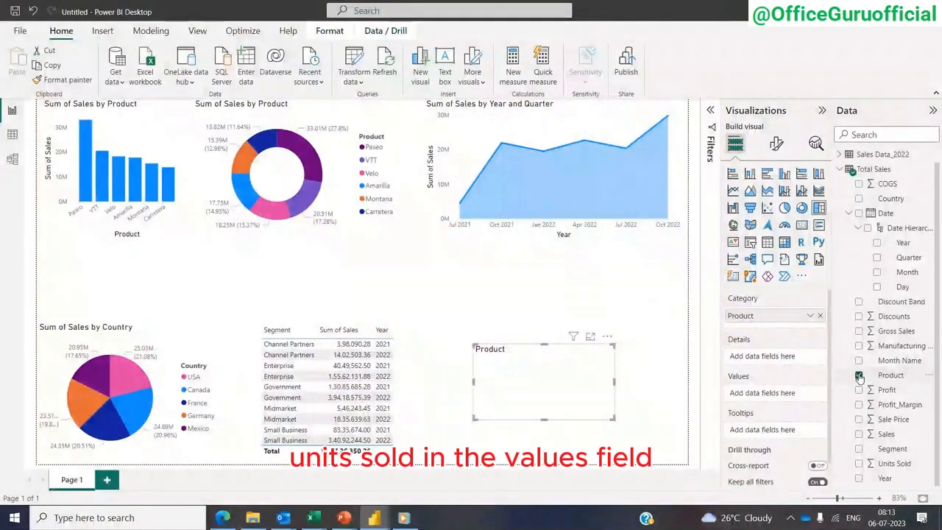
{"action": "left_click", "coordinate": [860, 464]}
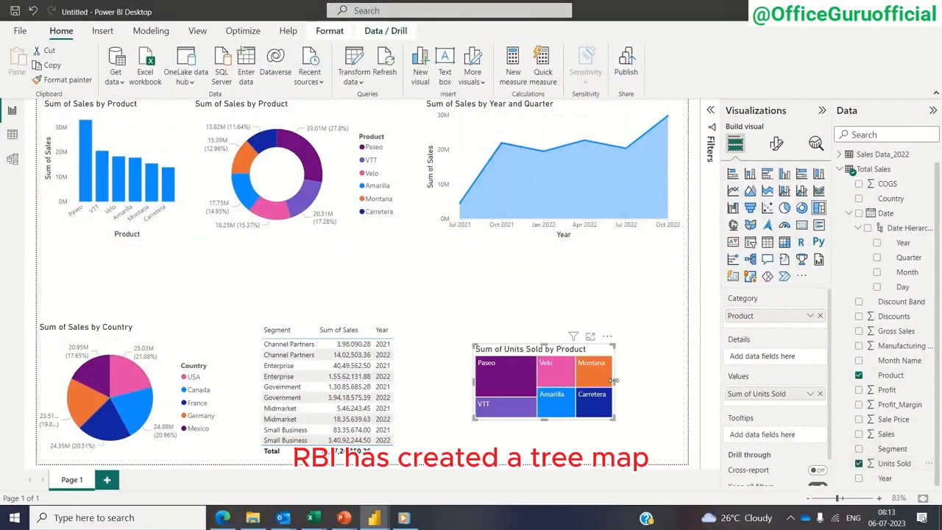
Step: Enlarge the treemap on all sides to fill the space between the table and the page's lower-right corner
{"action": "left_click_drag", "start_coordinate": [627, 383], "coordinate": [678, 384]}
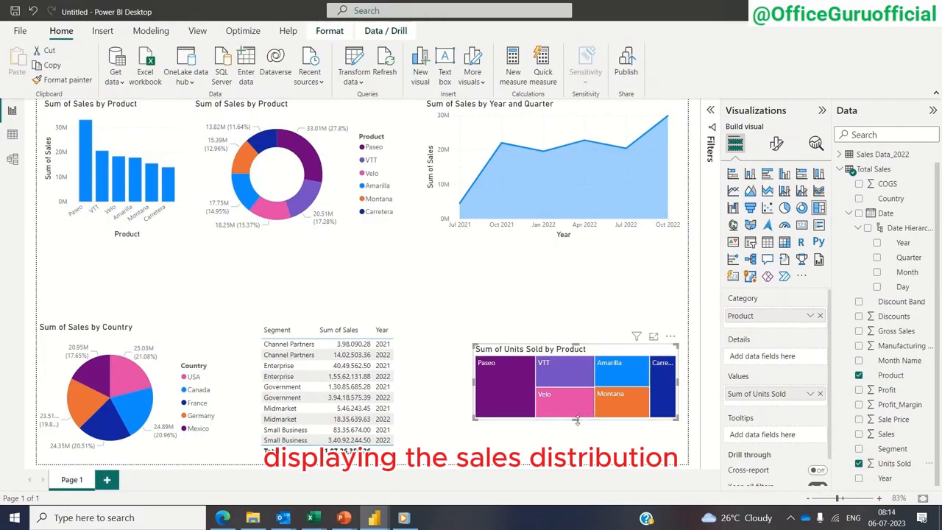
{"action": "left_click_drag", "start_coordinate": [582, 420], "coordinate": [579, 465]}
{"action": "left_click_drag", "start_coordinate": [475, 406], "coordinate": [430, 406]}
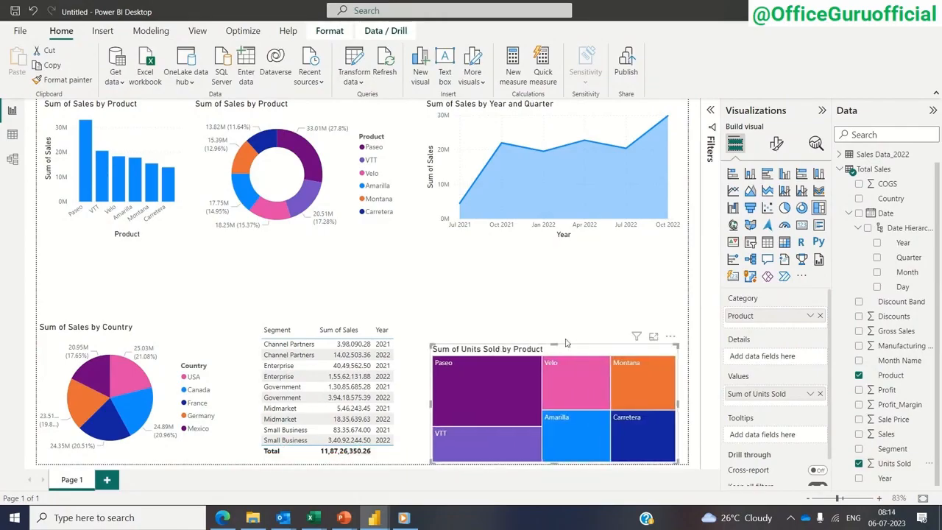
{"action": "left_click_drag", "start_coordinate": [555, 348], "coordinate": [555, 334]}
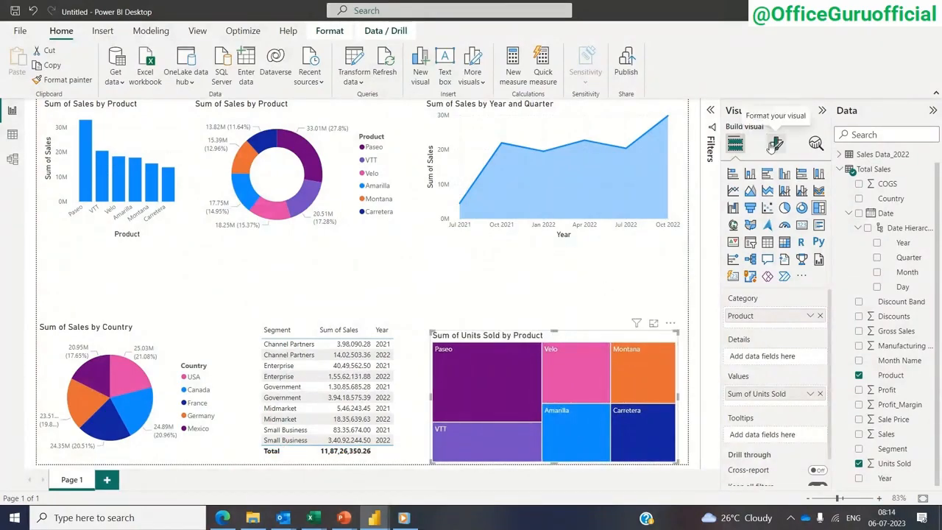
Step: Turn on the data labels and the legend for the treemap, and deselect it
{"action": "left_click", "coordinate": [776, 144]}
{"action": "left_click", "coordinate": [815, 277]}
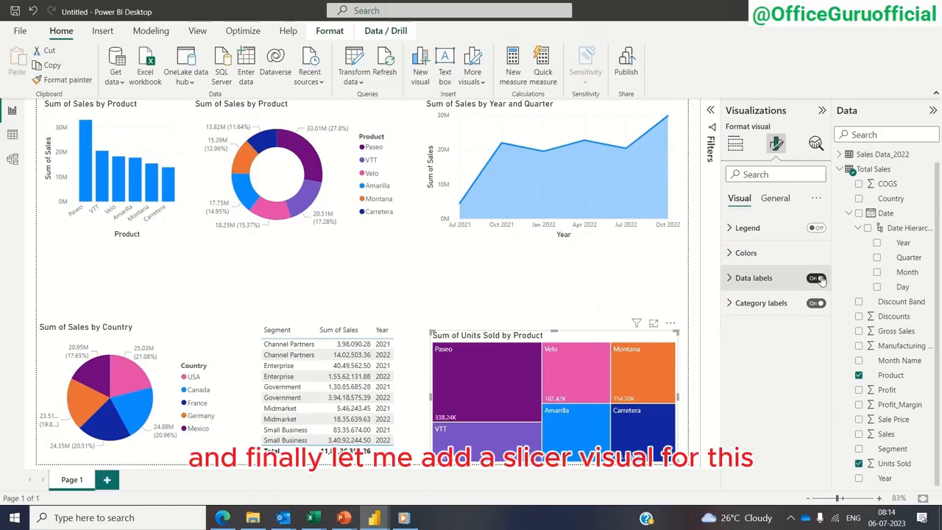
{"action": "left_click", "coordinate": [548, 276]}
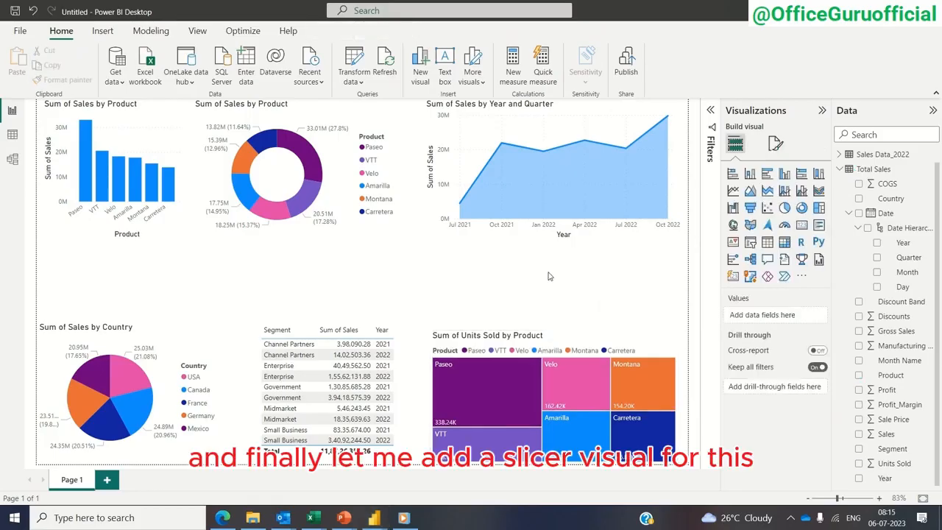
Step: Add a slicer for the Year field in the middle of the page between the two chart rows, and reduce its height
{"action": "left_click", "coordinate": [750, 242]}
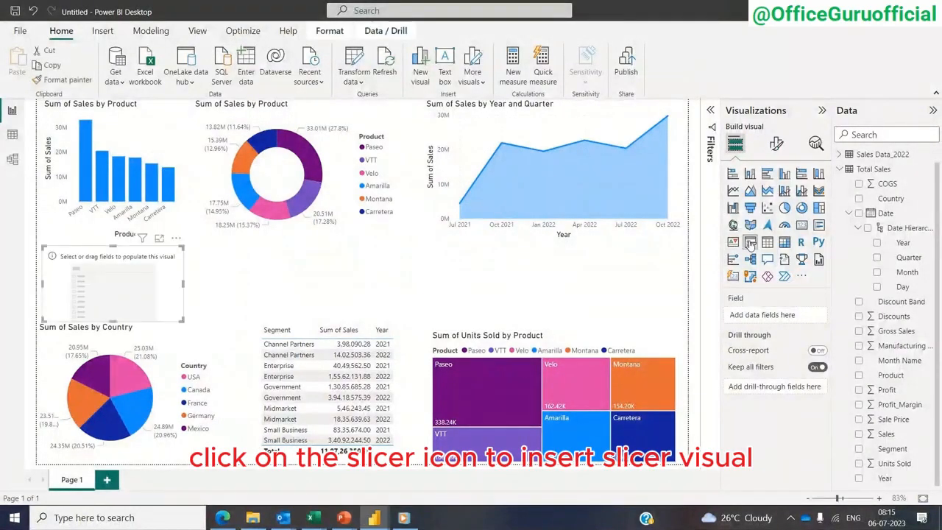
{"action": "left_click_drag", "start_coordinate": [111, 247], "coordinate": [393, 267]}
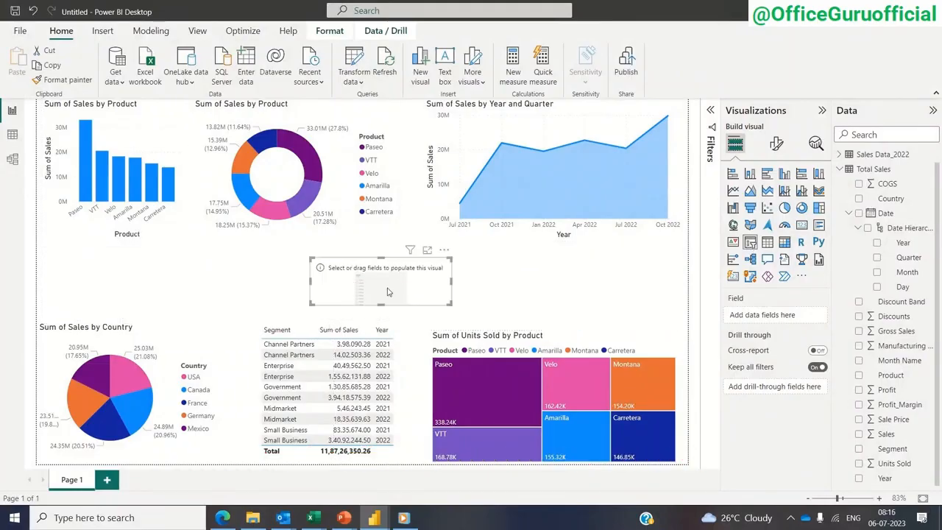
{"action": "left_click_drag", "start_coordinate": [382, 303], "coordinate": [382, 298]}
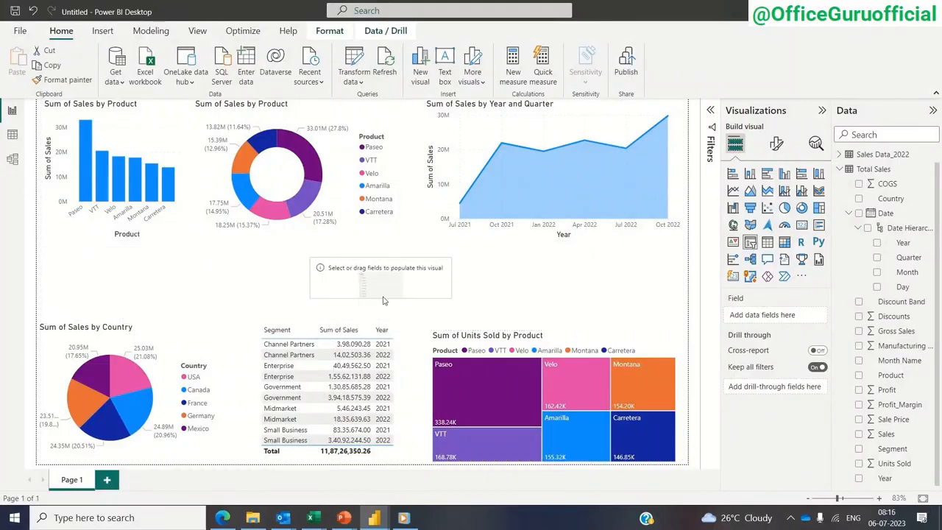
{"action": "left_click", "coordinate": [859, 478]}
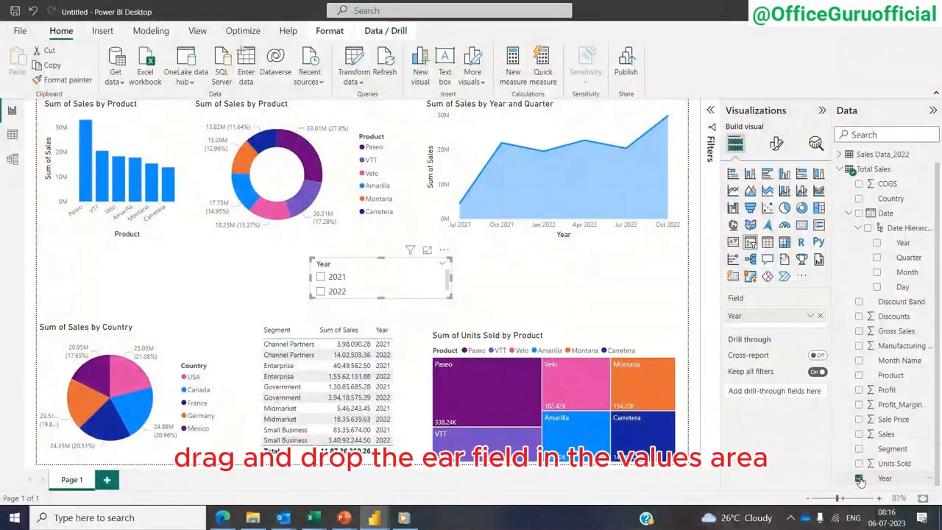
Step: Set the Year slicer's style to Tile
{"action": "left_click", "coordinate": [777, 144]}
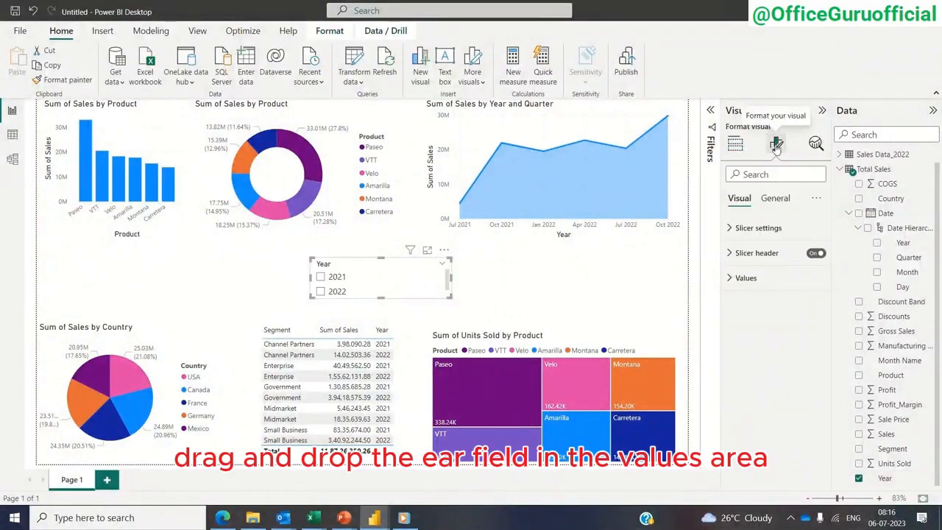
{"action": "left_click", "coordinate": [769, 232]}
{"action": "left_click", "coordinate": [766, 289]}
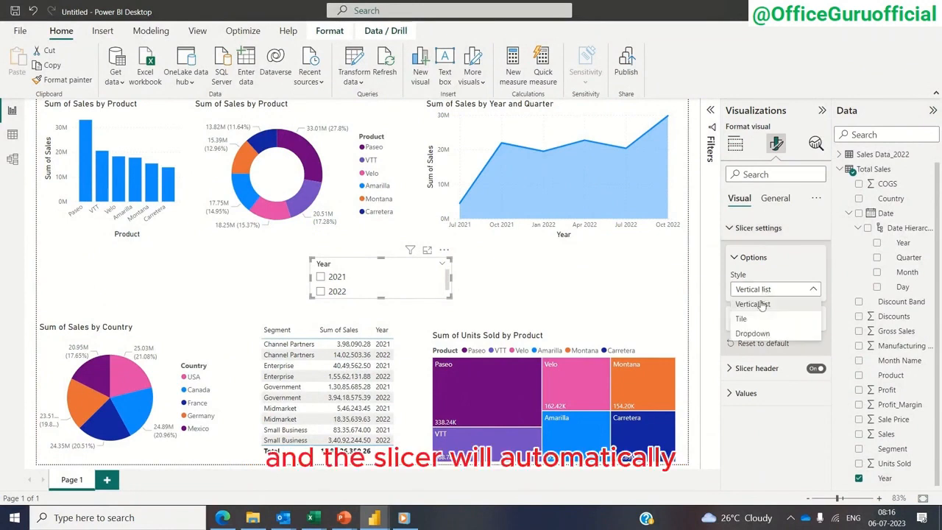
{"action": "left_click", "coordinate": [754, 320]}
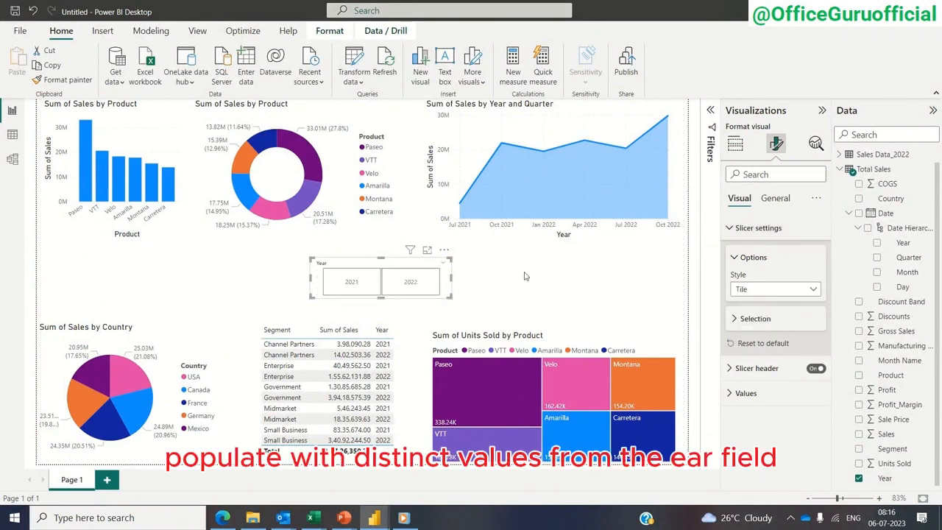
{"action": "left_click", "coordinate": [729, 227]}
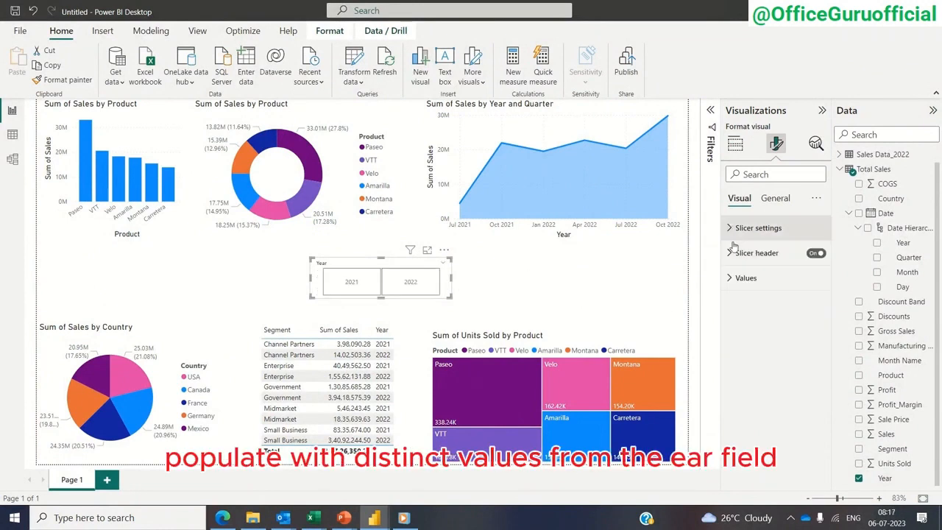
Step: Make the value text of the Year slicer bold
{"action": "left_click", "coordinate": [727, 280]}
{"action": "scroll", "coordinate": [786, 318], "scroll_direction": "down", "scroll_amount": 1}
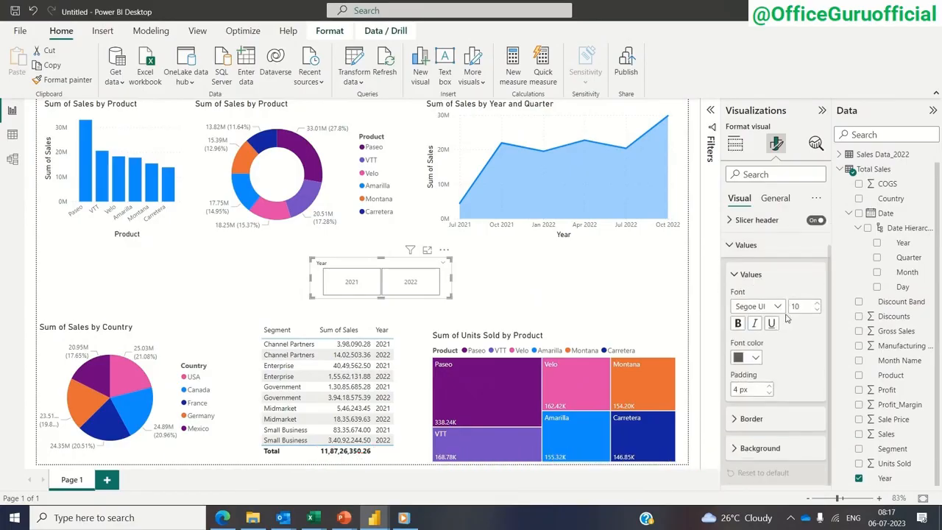
{"action": "left_click", "coordinate": [738, 323]}
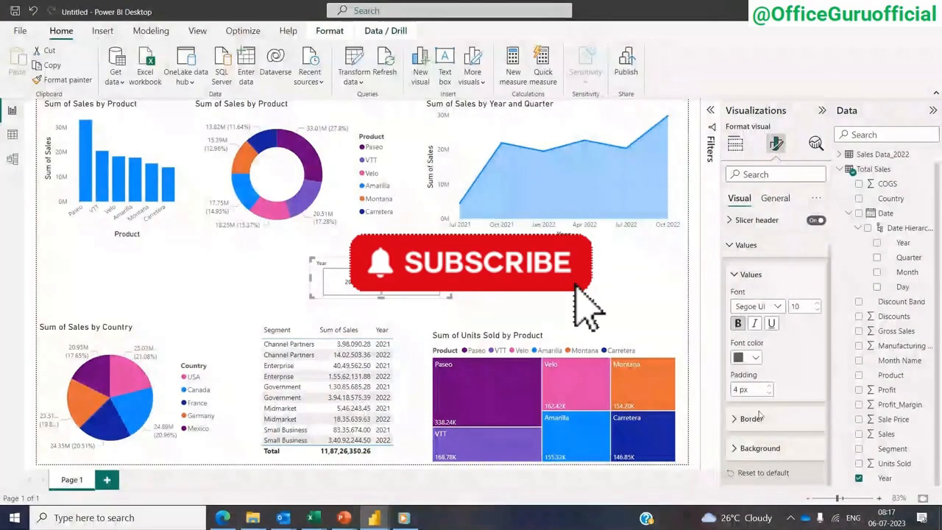
Step: Set the background color of the Year slicer's values to the light blue from the recent colors and deselect the slicer
{"action": "left_click", "coordinate": [752, 451]}
{"action": "left_click", "coordinate": [754, 448]}
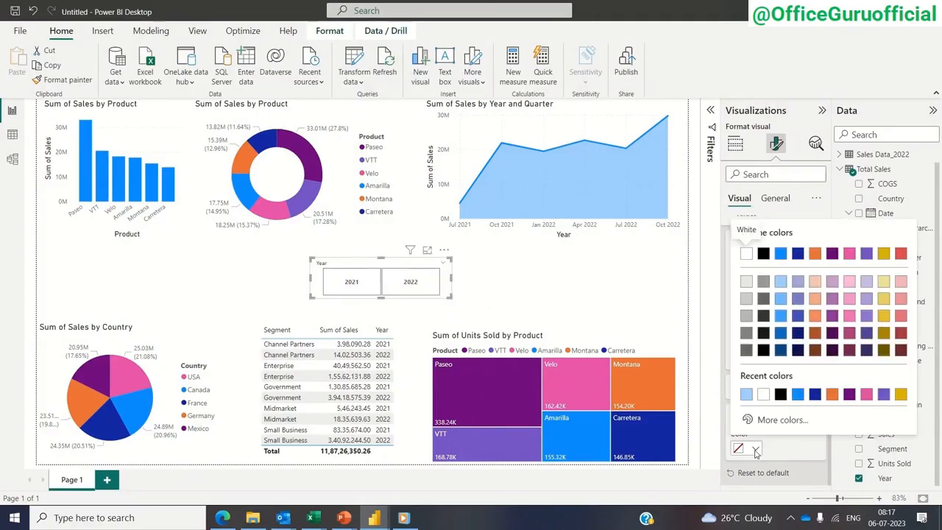
{"action": "left_click", "coordinate": [747, 396]}
{"action": "left_click", "coordinate": [349, 309]}
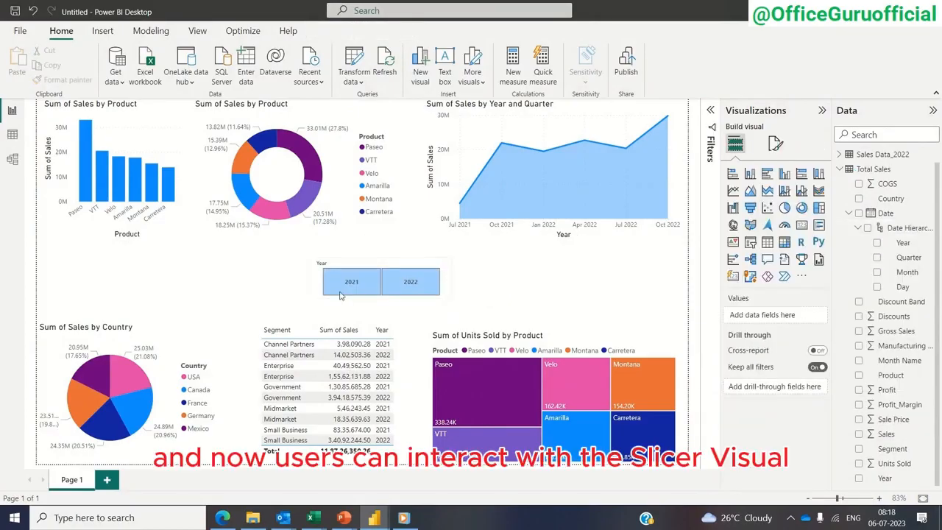
Step: Filter the report alternately by 2021 and 2022 with the Year slicer to examine how the other visuals respond
{"action": "left_click", "coordinate": [341, 295]}
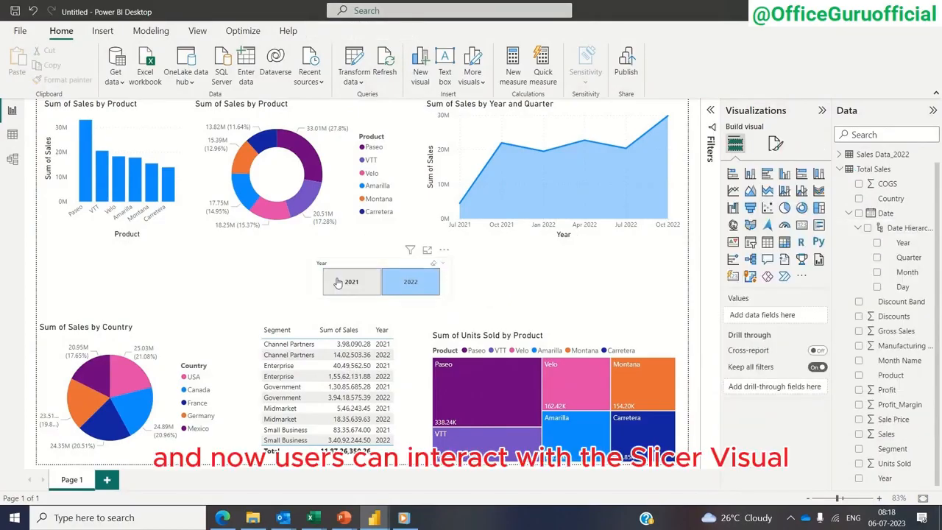
{"action": "left_click", "coordinate": [394, 284]}
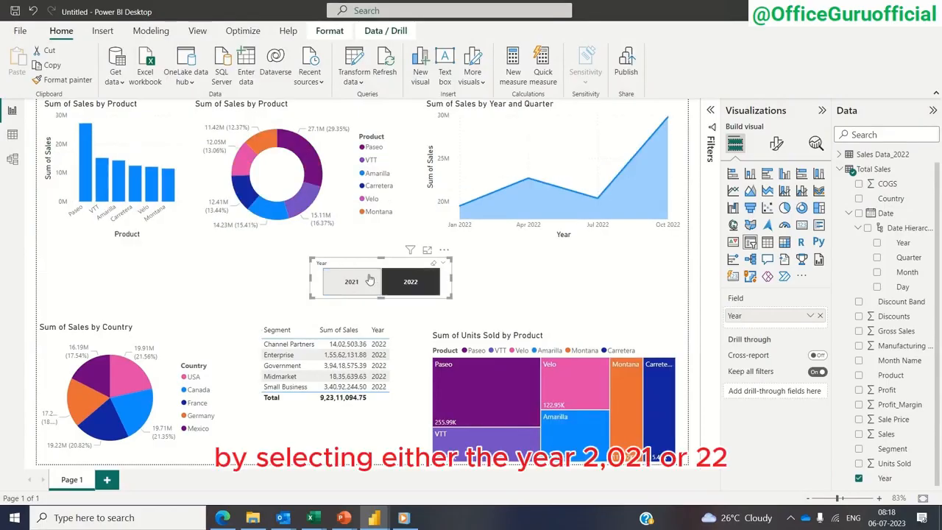
{"action": "left_click", "coordinate": [370, 280]}
{"action": "left_click", "coordinate": [394, 289]}
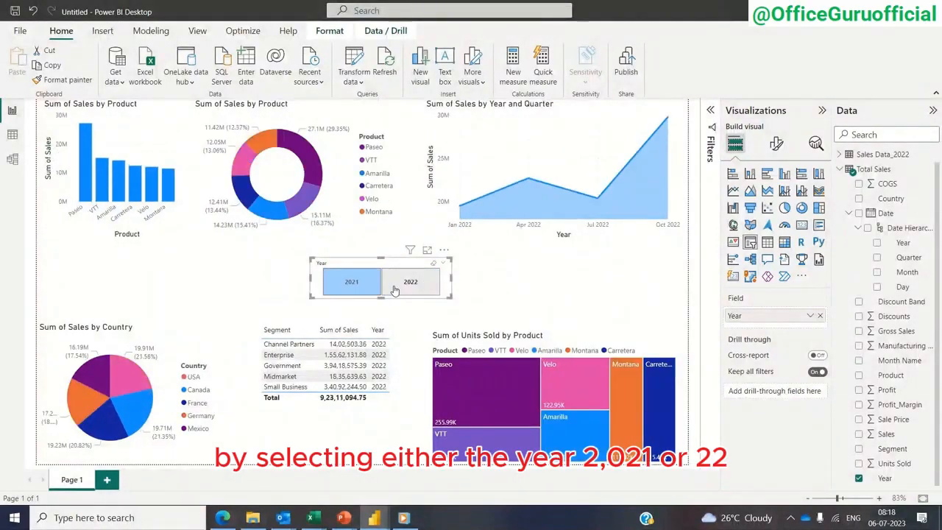
{"action": "left_click", "coordinate": [371, 284]}
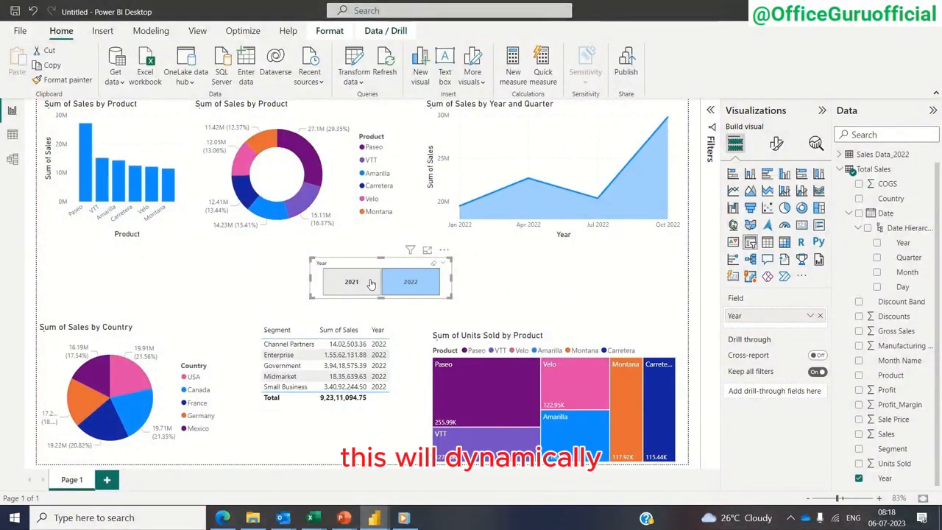
{"action": "left_click", "coordinate": [391, 287]}
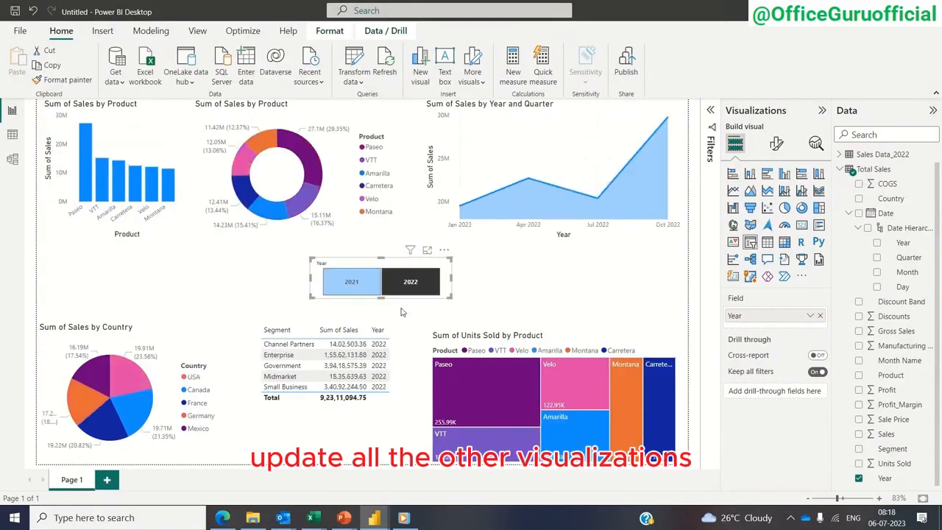
{"action": "left_click", "coordinate": [370, 284]}
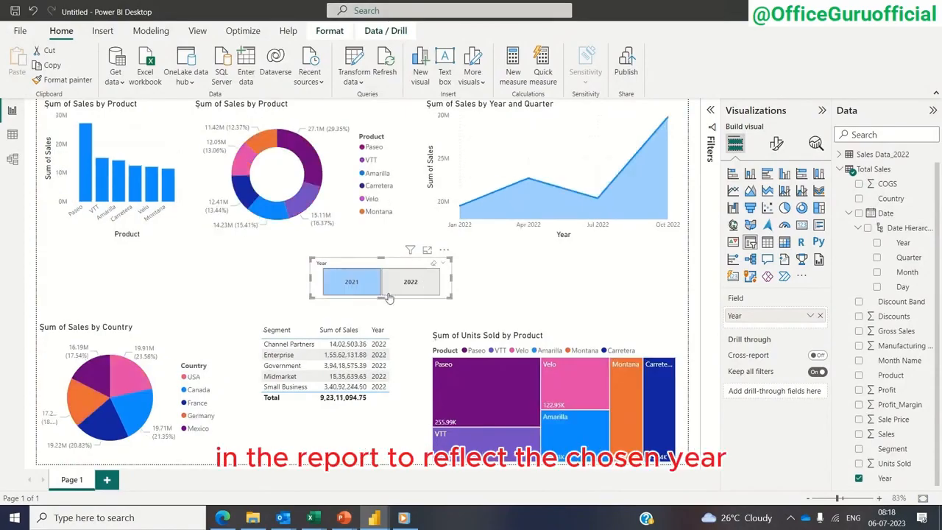
{"action": "left_click", "coordinate": [255, 277]}
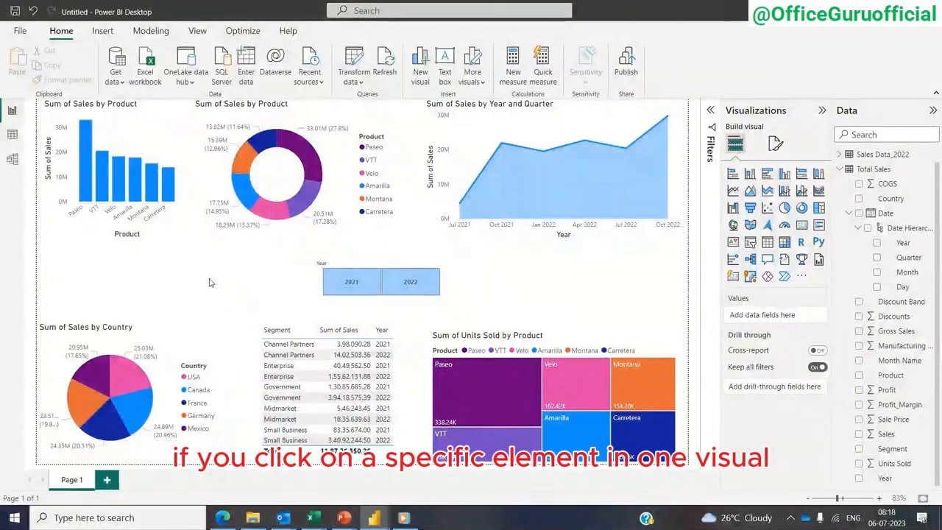
Step: Select each country's slice in the Sum of Sales by Country pie chart to examine the cross-highlighting, and clear the selection
{"action": "left_click", "coordinate": [124, 378]}
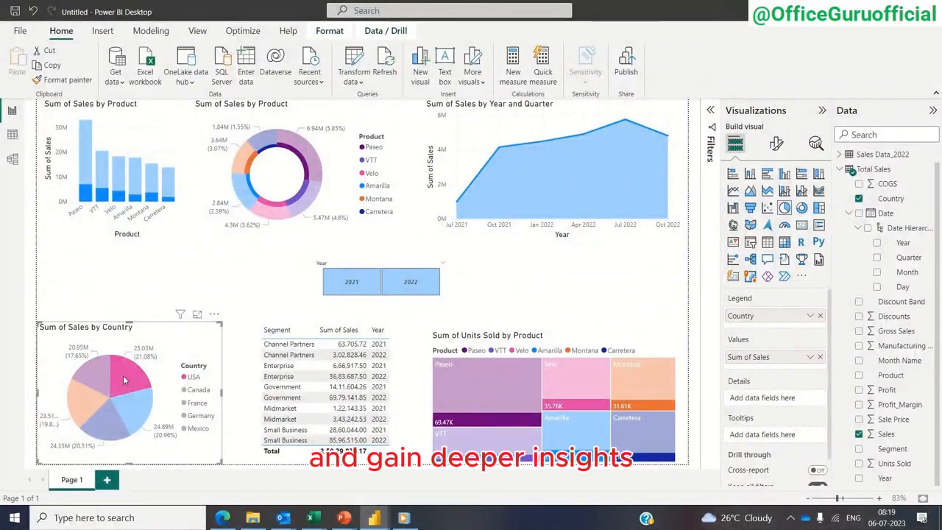
{"action": "left_click", "coordinate": [96, 370]}
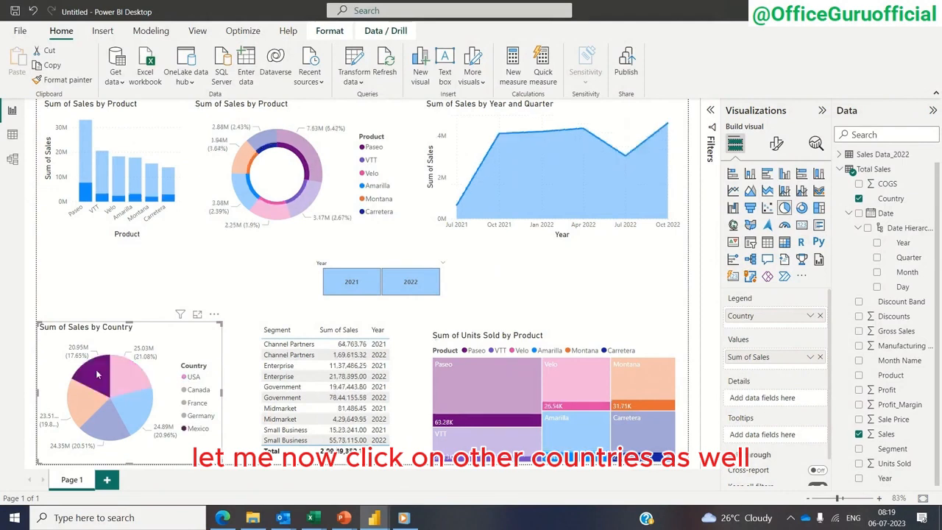
{"action": "left_click", "coordinate": [92, 393]}
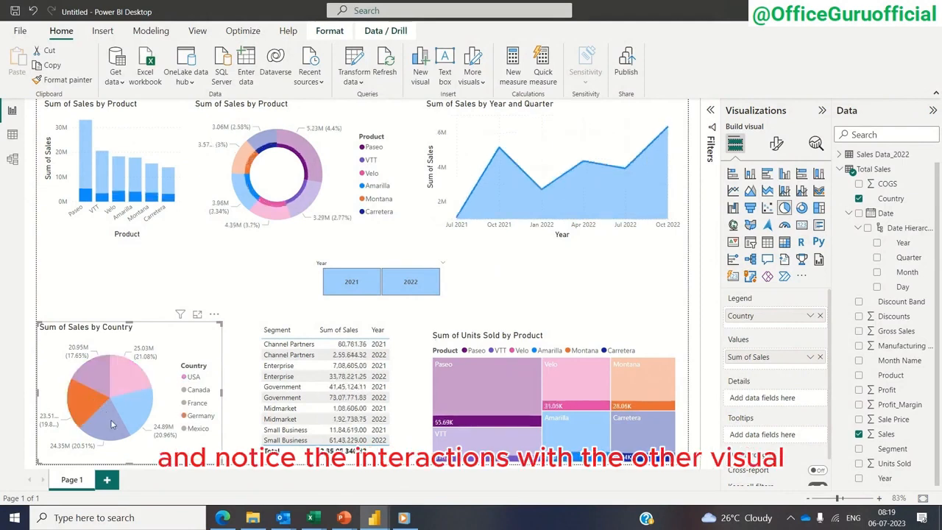
{"action": "left_click", "coordinate": [116, 421]}
{"action": "left_click", "coordinate": [134, 411]}
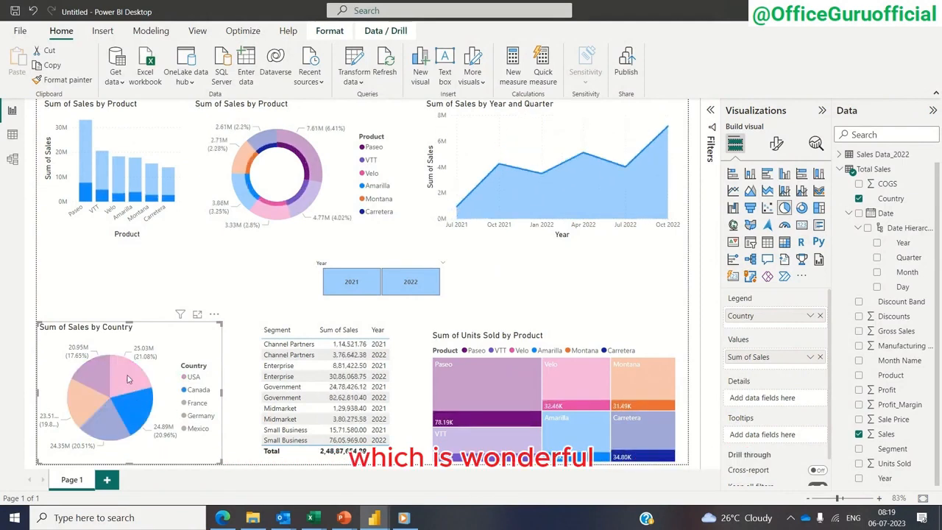
{"action": "left_click", "coordinate": [127, 379]}
{"action": "left_click", "coordinate": [149, 287]}
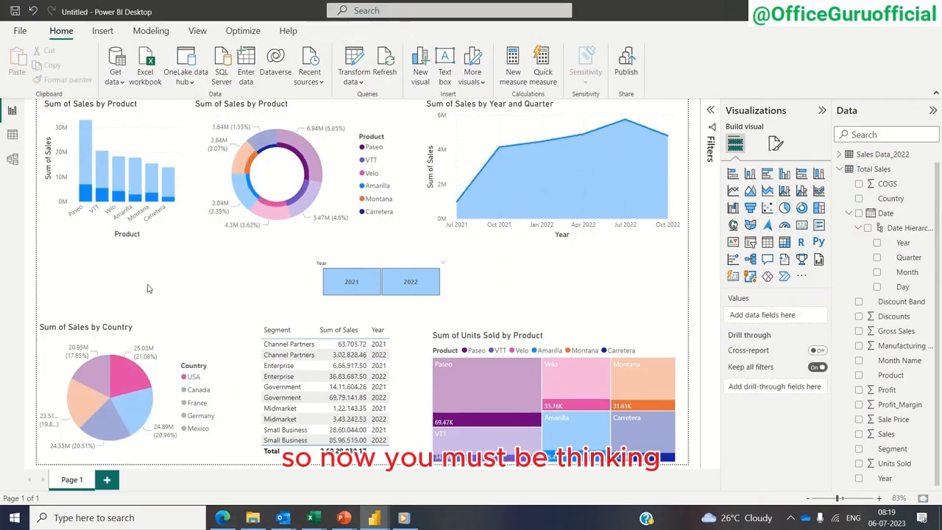
{"action": "left_click", "coordinate": [126, 368]}
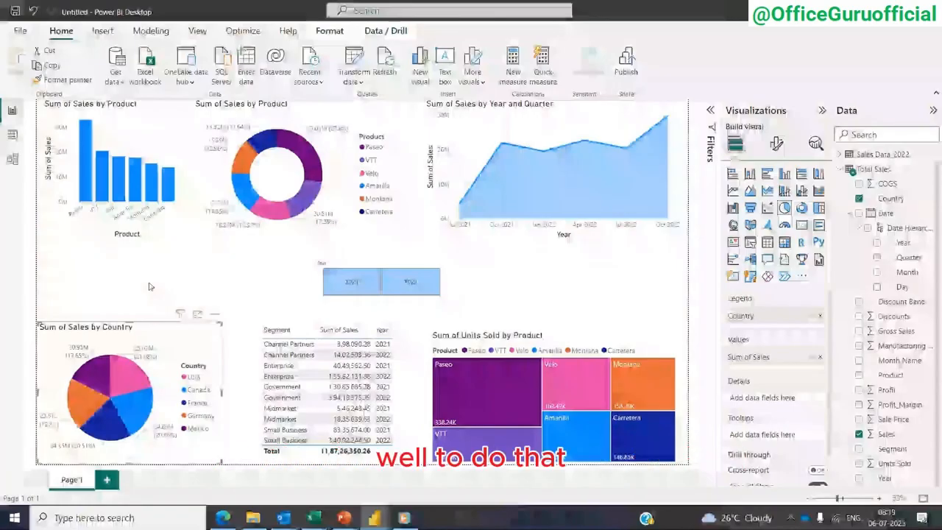
{"action": "left_click", "coordinate": [176, 298]}
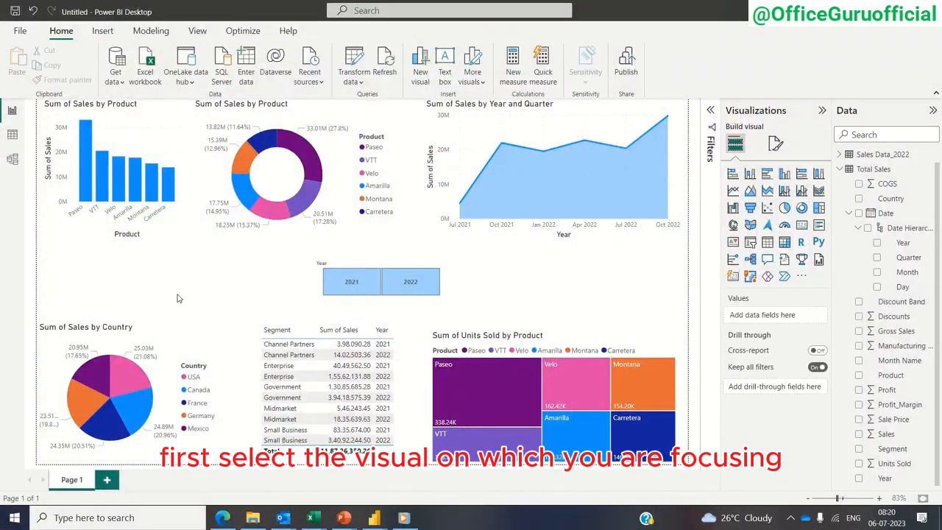
Step: Turn on interaction editing for the Sum of Sales by Country pie chart and set the column chart's interaction to None
{"action": "left_click", "coordinate": [174, 337]}
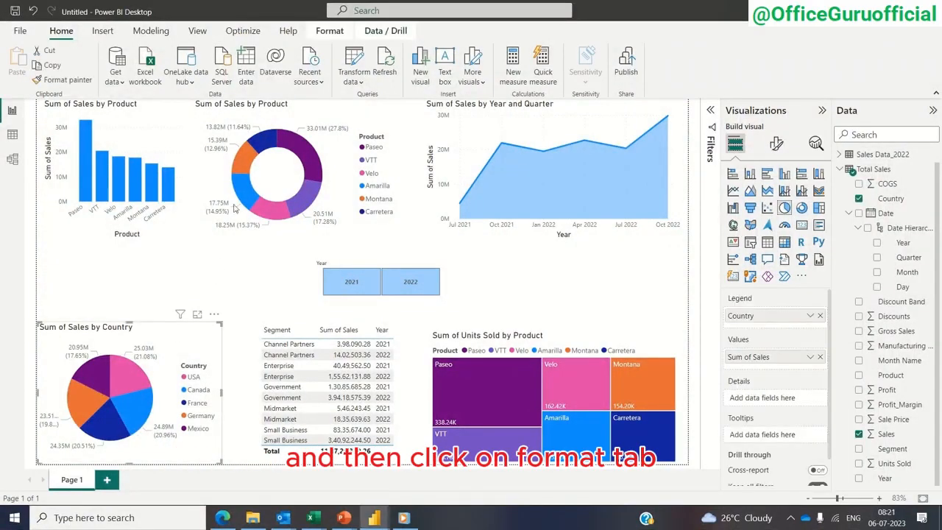
{"action": "left_click", "coordinate": [324, 33]}
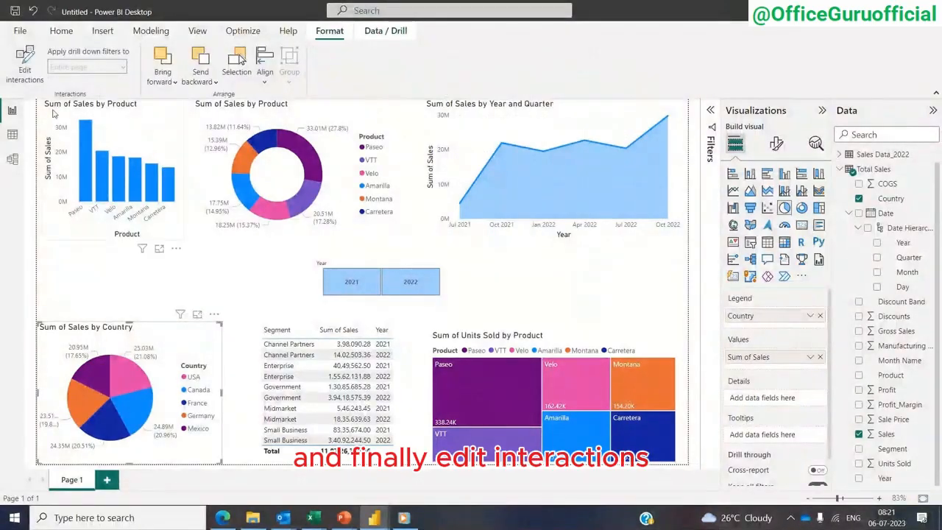
{"action": "left_click", "coordinate": [22, 70]}
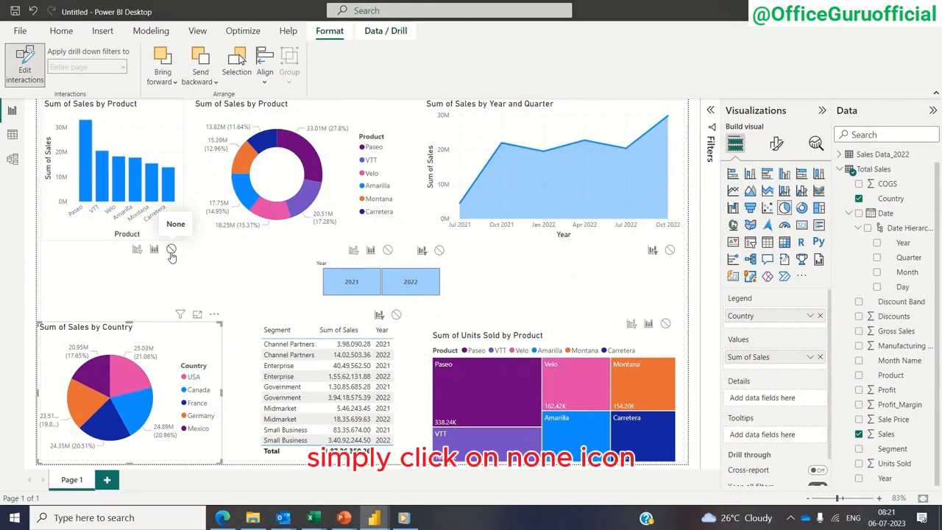
{"action": "left_click", "coordinate": [171, 251]}
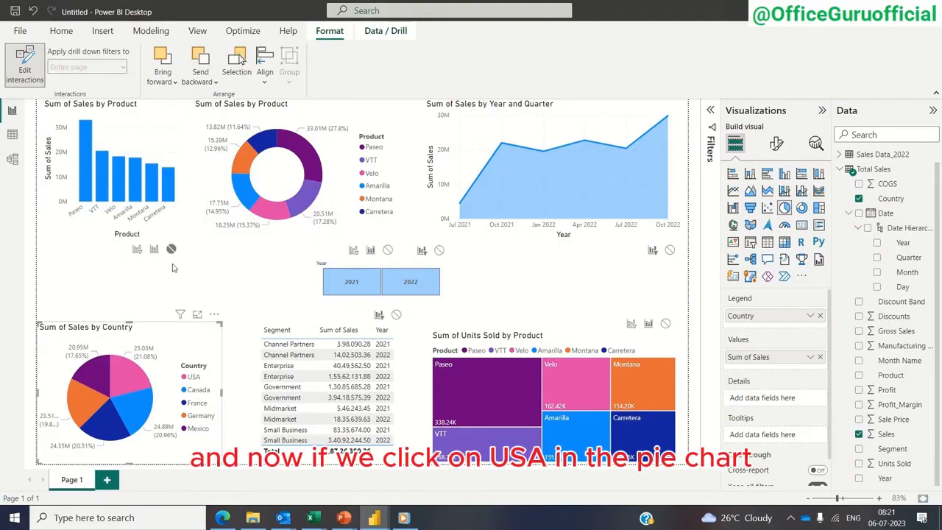
Step: Select several country slices, including USA, France and Mexico, in the pie chart to check whether the column chart responds
{"action": "left_click", "coordinate": [122, 374]}
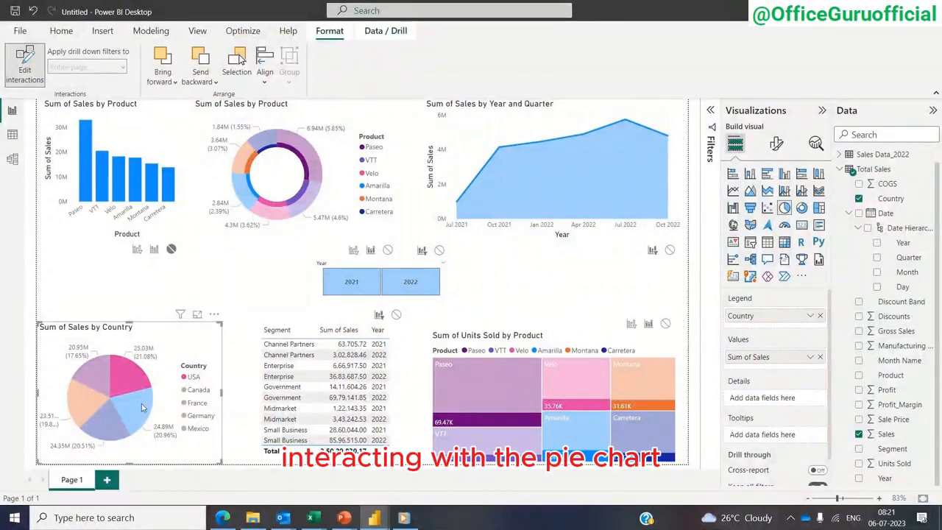
{"action": "left_click", "coordinate": [141, 404]}
{"action": "left_click", "coordinate": [101, 410]}
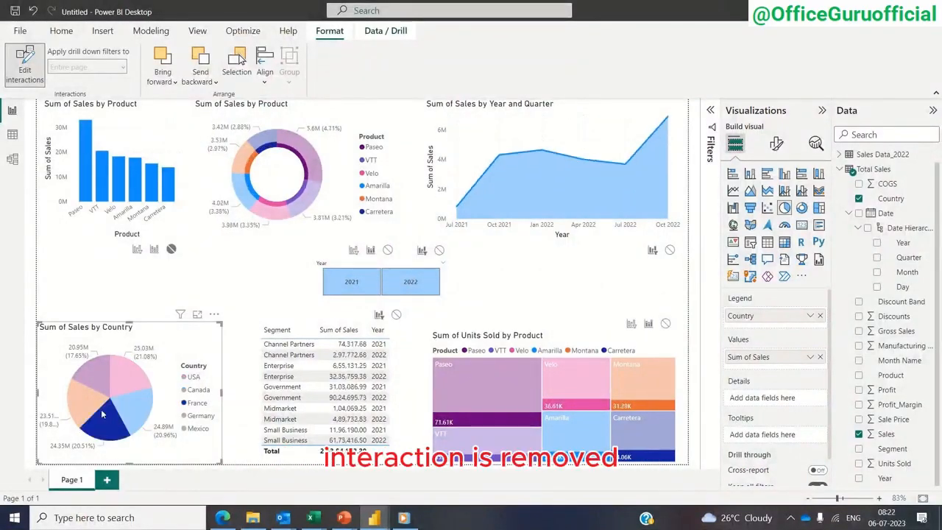
{"action": "left_click", "coordinate": [97, 368]}
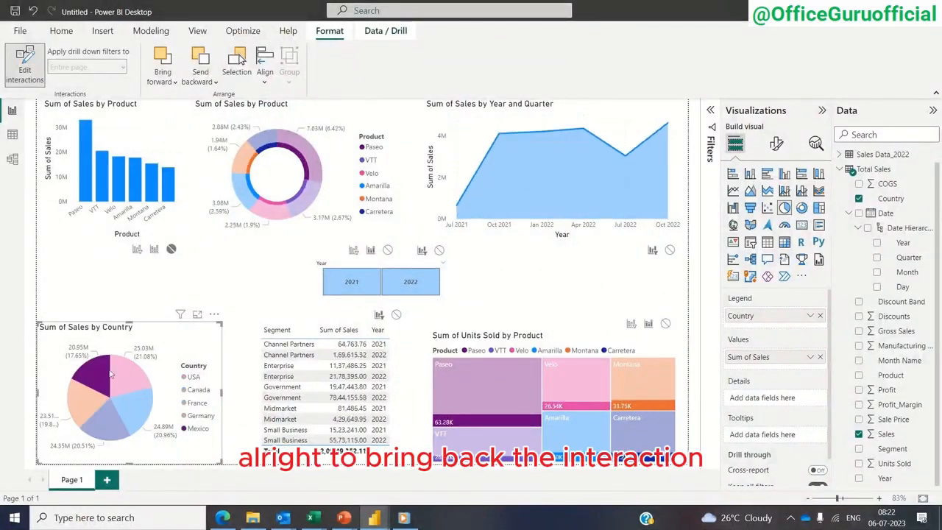
Step: With the USA slice selected, restore the column chart's interaction as Highlight and switch it to Filter
{"action": "left_click", "coordinate": [126, 376]}
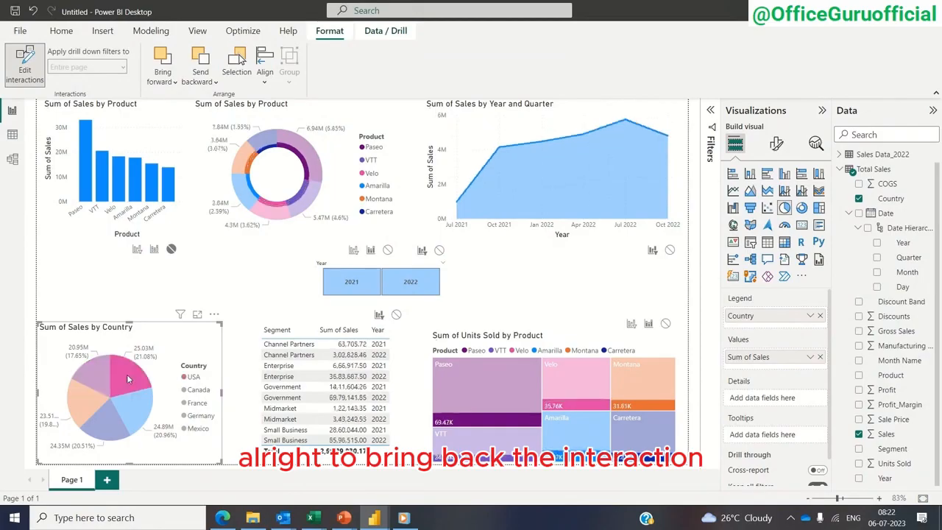
{"action": "left_click", "coordinate": [154, 251]}
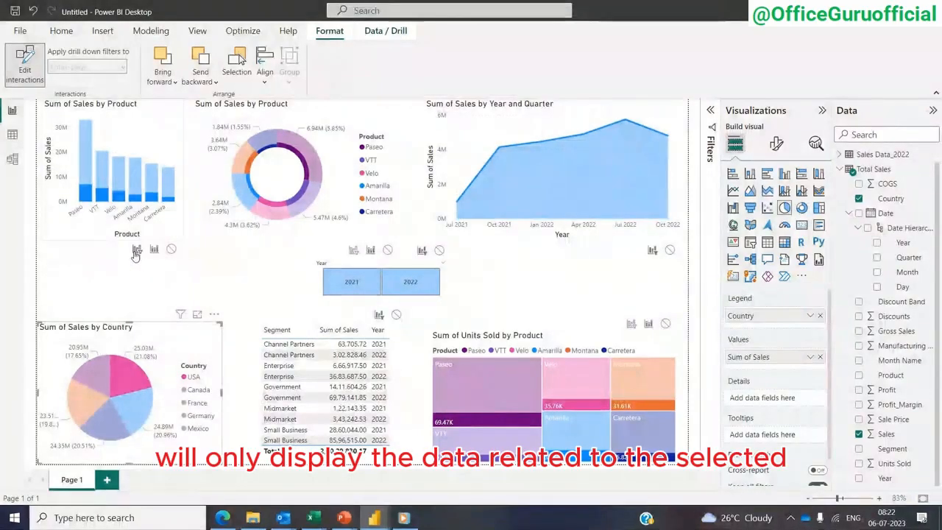
{"action": "left_click", "coordinate": [136, 250]}
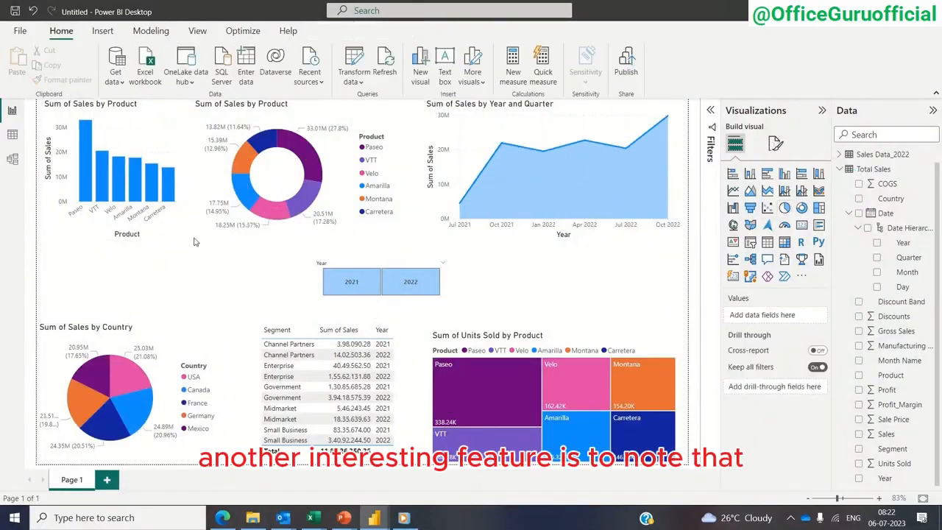
Step: Summarize the Sum of Sales by Product column chart
{"action": "right_click", "coordinate": [158, 140]}
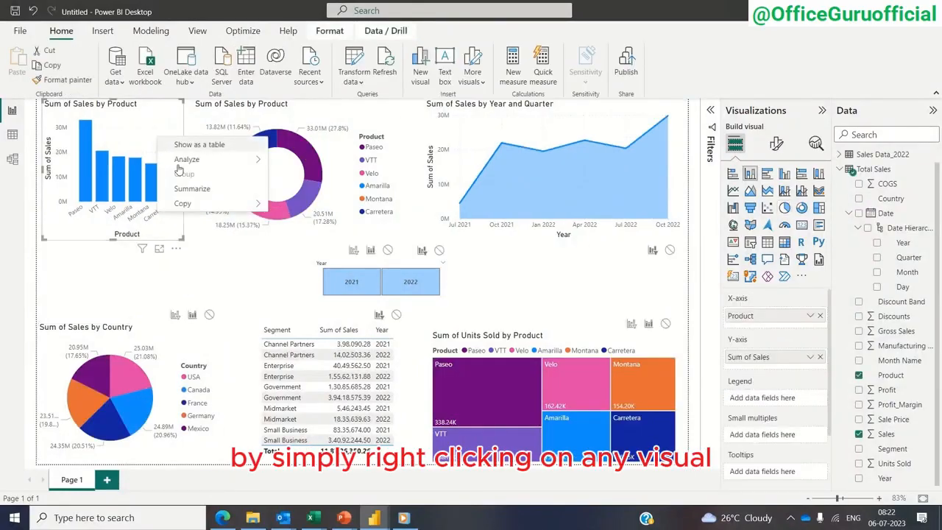
{"action": "left_click", "coordinate": [194, 189]}
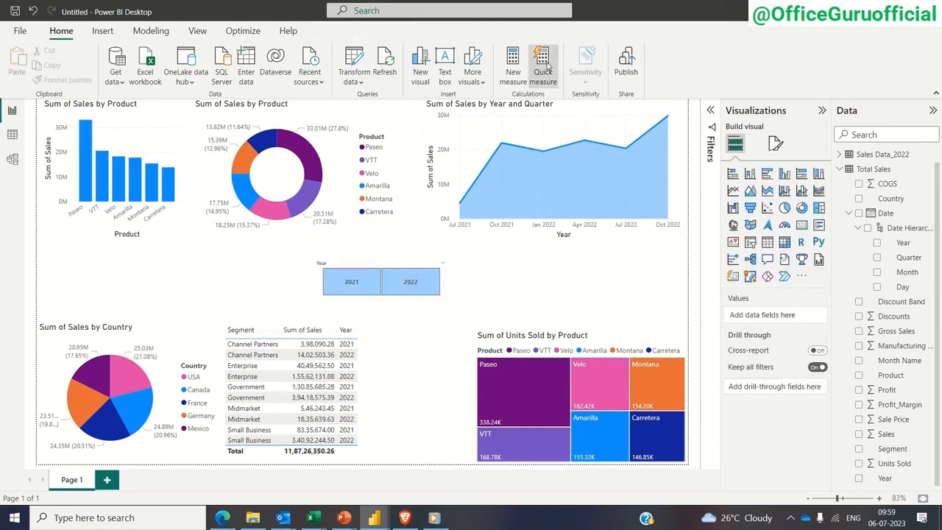
Step: Create a quick measure using the Division calculation with Sum of Discounts as the numerator and Sum of Sales as the denominator
{"action": "left_click", "coordinate": [544, 66]}
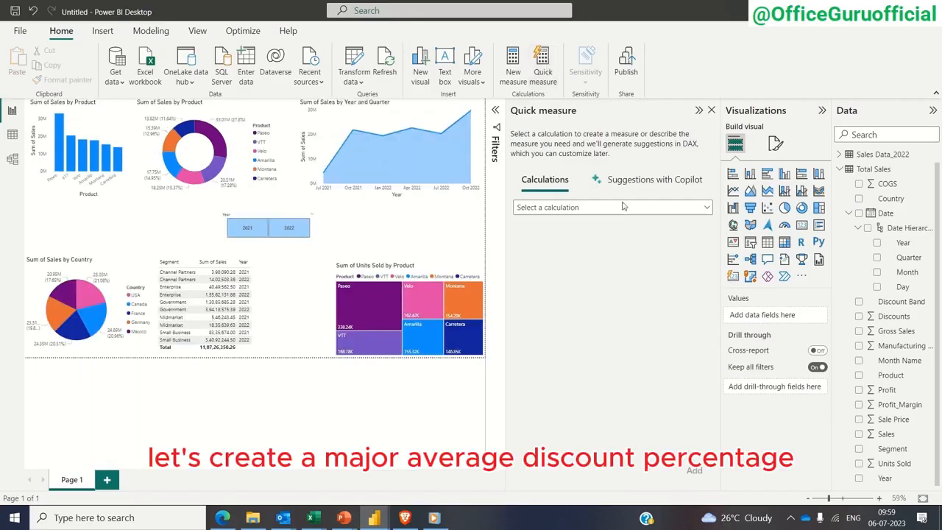
{"action": "left_click", "coordinate": [705, 208]}
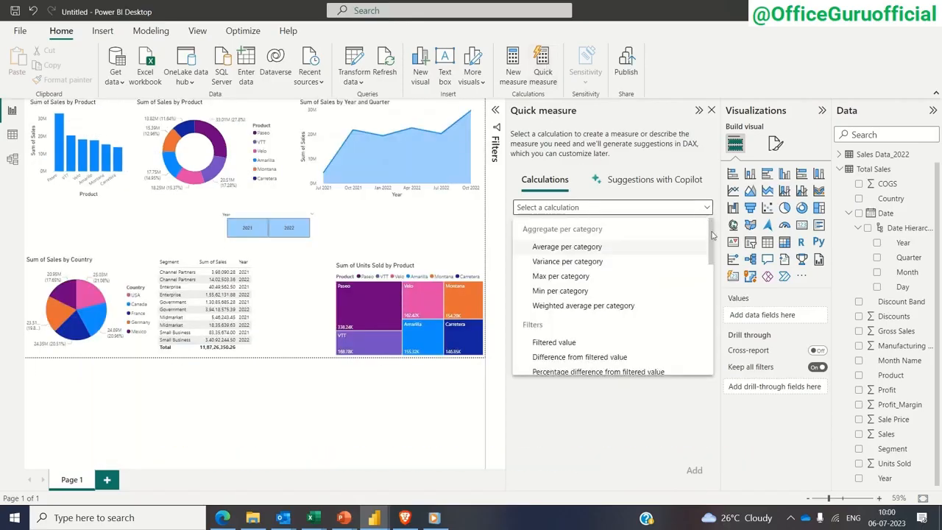
{"action": "left_click_drag", "start_coordinate": [712, 236], "coordinate": [714, 356]}
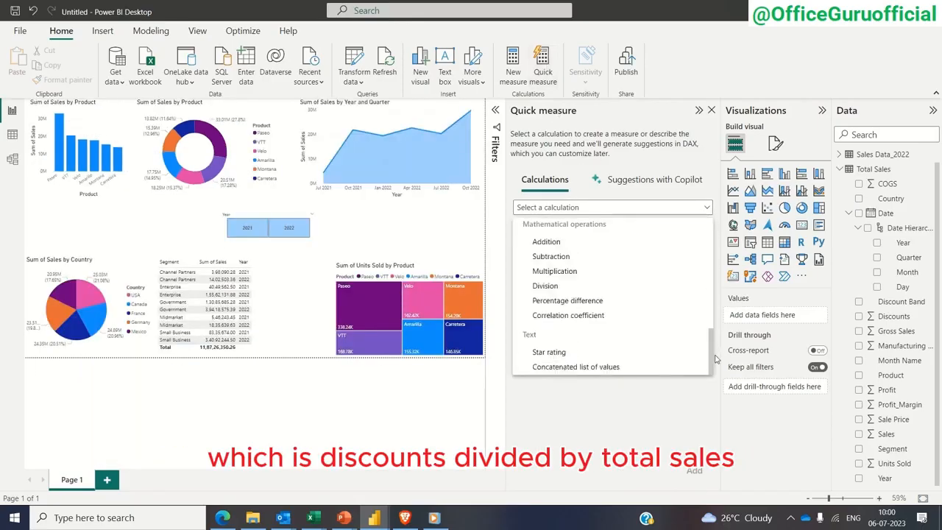
{"action": "left_click", "coordinate": [630, 287]}
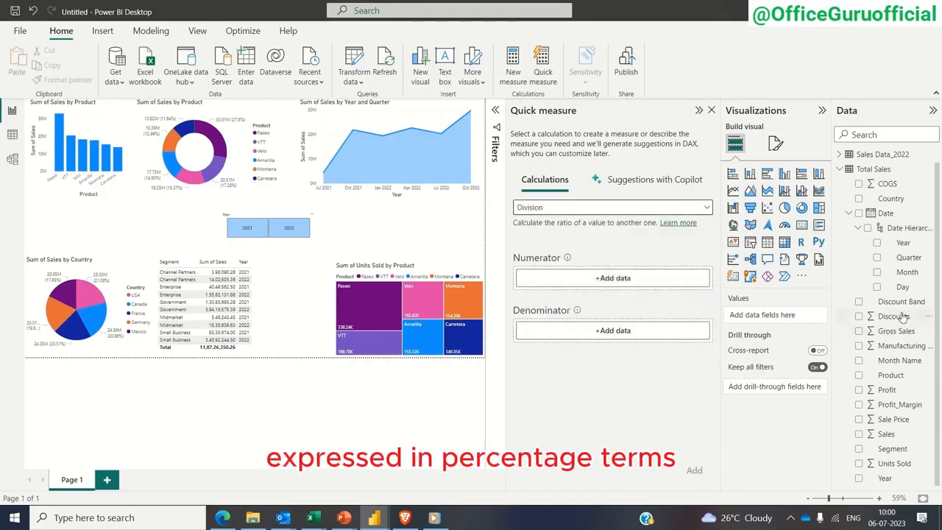
{"action": "left_click_drag", "start_coordinate": [893, 316], "coordinate": [701, 278]}
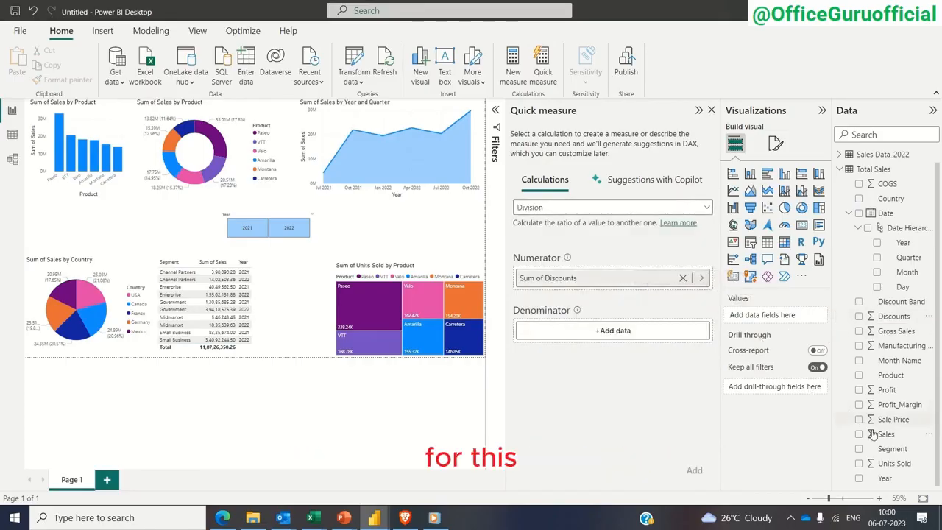
{"action": "left_click_drag", "start_coordinate": [885, 434], "coordinate": [638, 336]}
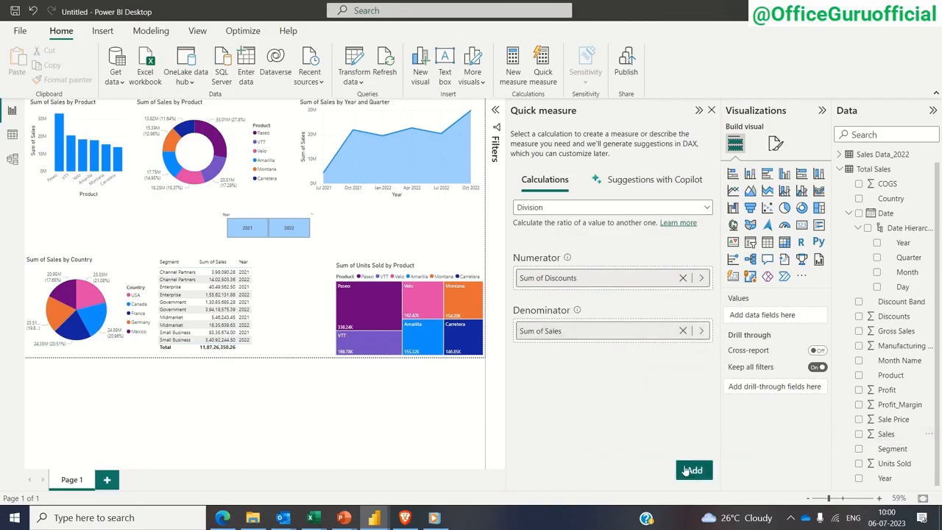
{"action": "left_click", "coordinate": [692, 470]}
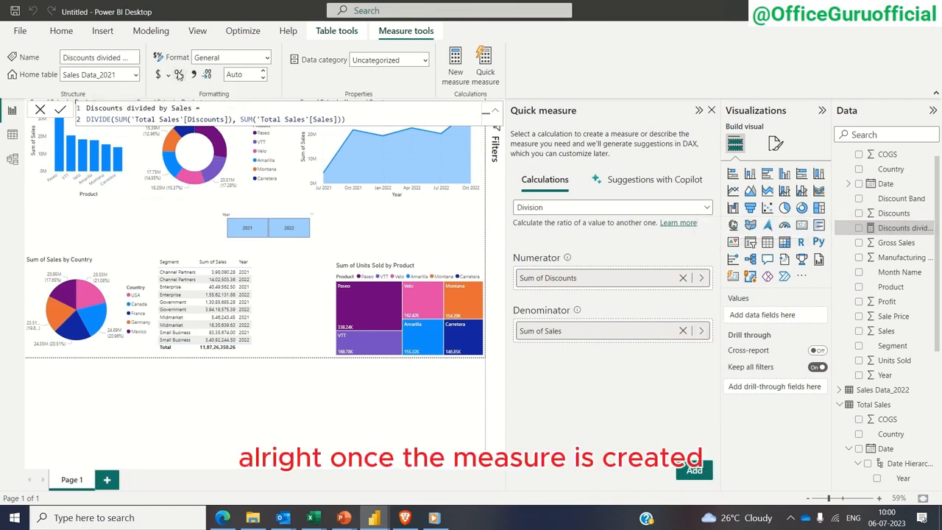
Step: Format the Discounts divided by Sales measure as a percentage and add it as a column to the segment sales table
{"action": "left_click", "coordinate": [178, 75]}
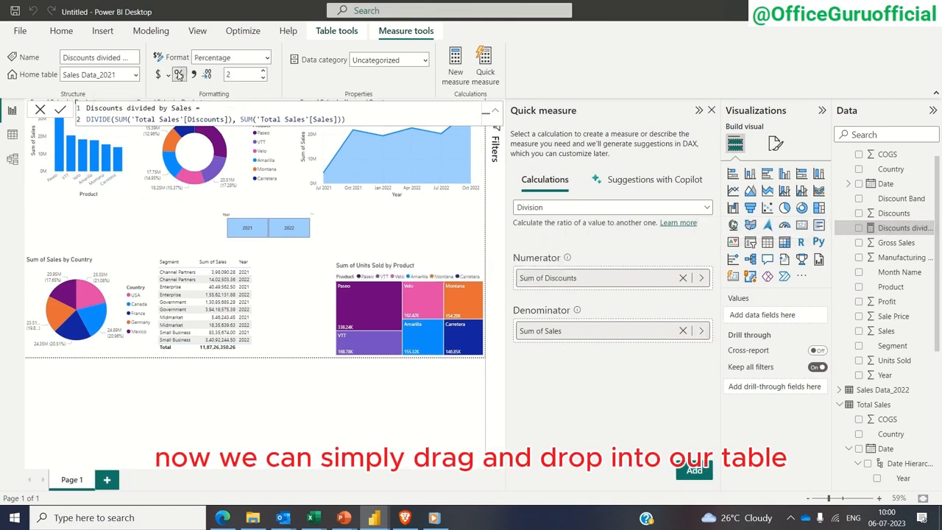
{"action": "left_click", "coordinate": [712, 110]}
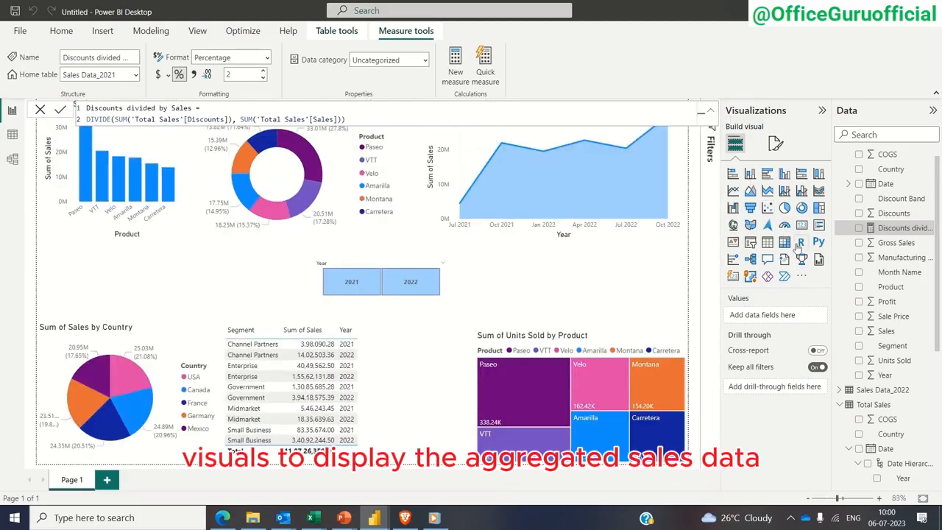
{"action": "left_click", "coordinate": [358, 332]}
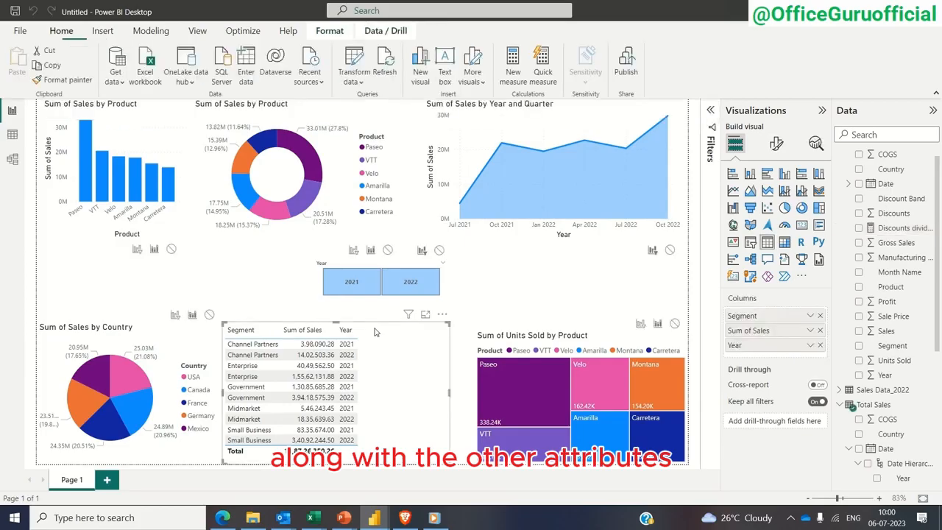
{"action": "left_click", "coordinate": [858, 228]}
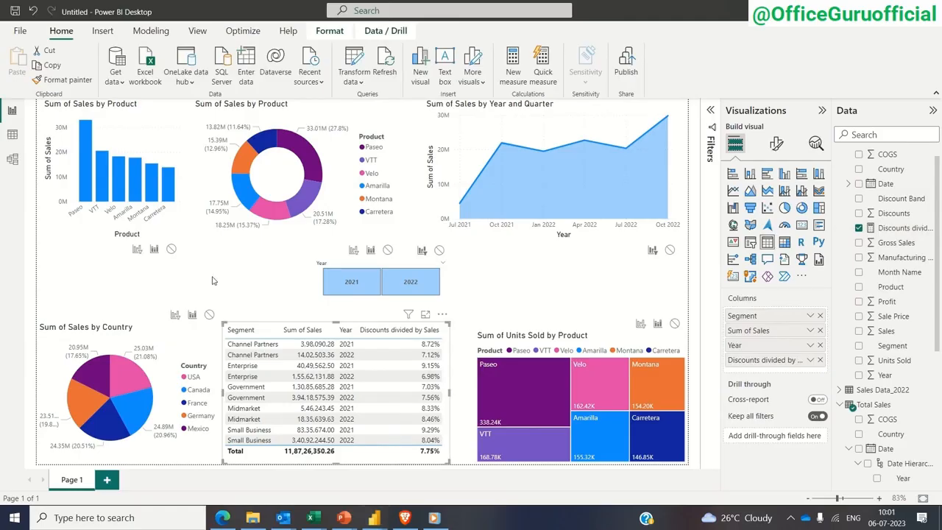
{"action": "left_click", "coordinate": [212, 278]}
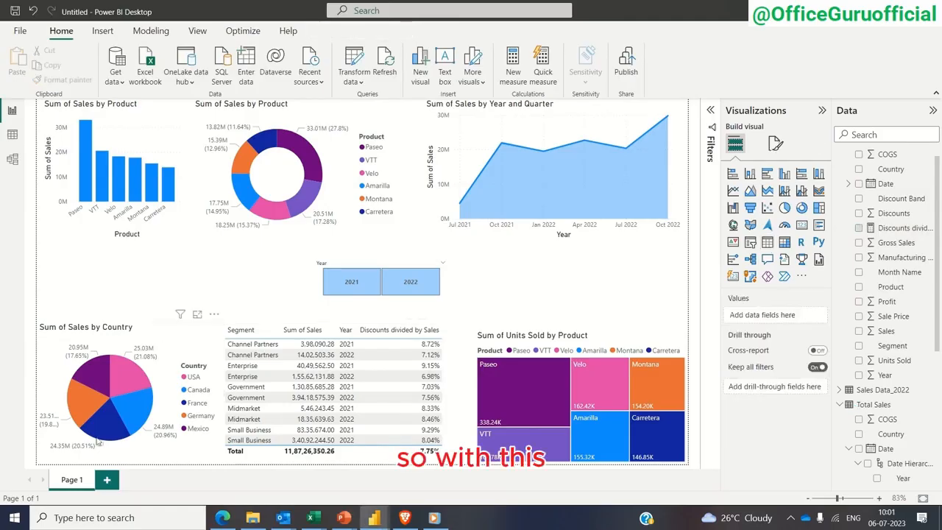
Step: Rename the report page as Sales Performance
{"action": "double_click", "coordinate": [71, 480]}
{"action": "type", "text": "Sa"}
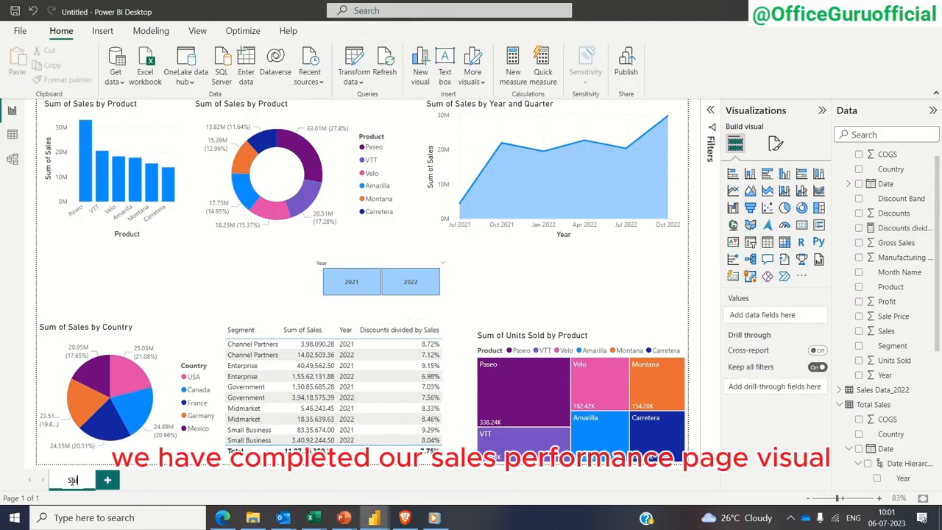
{"action": "type", "text": "les Performance"}
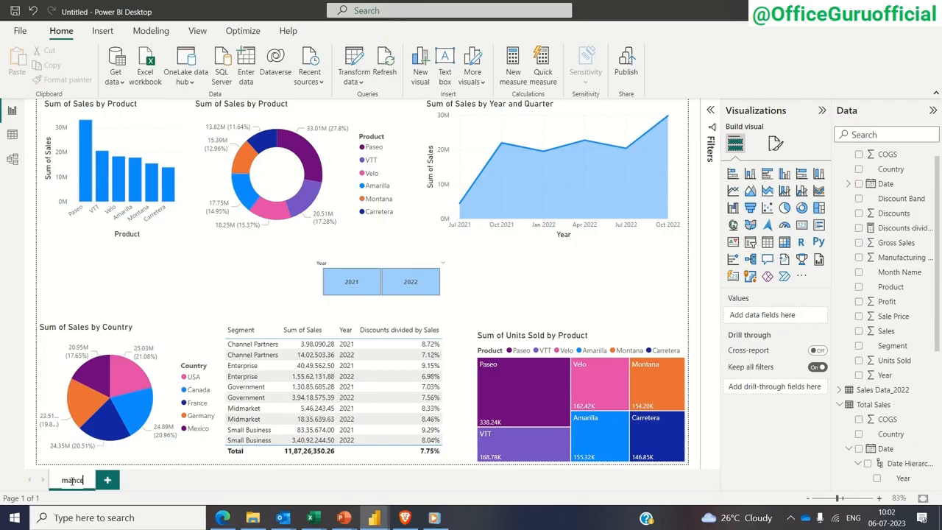
{"action": "key", "text": "Return"}
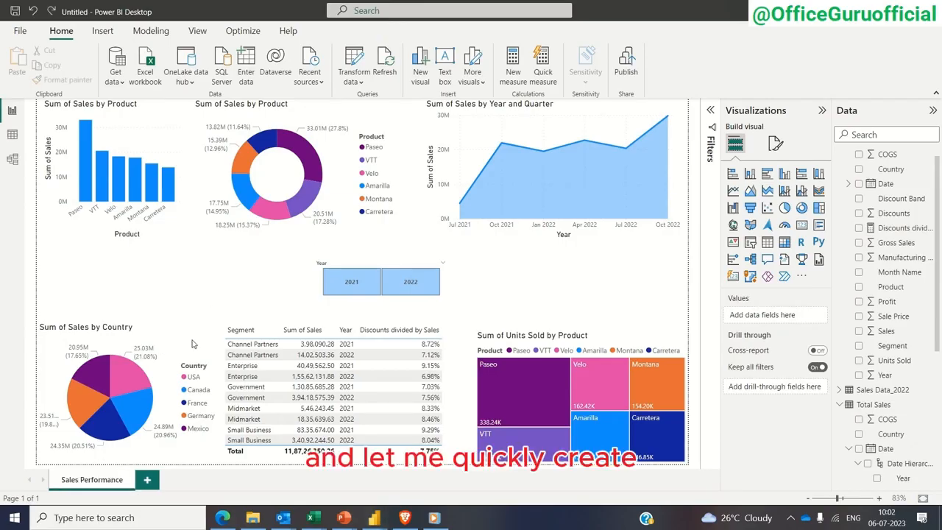
Step: Add a new report page and name it Profitability Analysis
{"action": "left_click", "coordinate": [147, 480]}
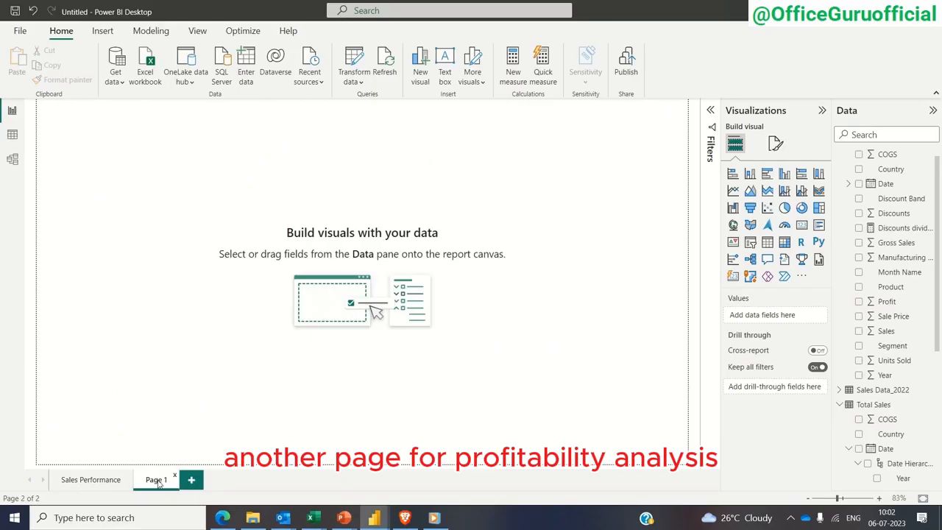
{"action": "double_click", "coordinate": [158, 481]}
{"action": "type", "text": "Profi"}
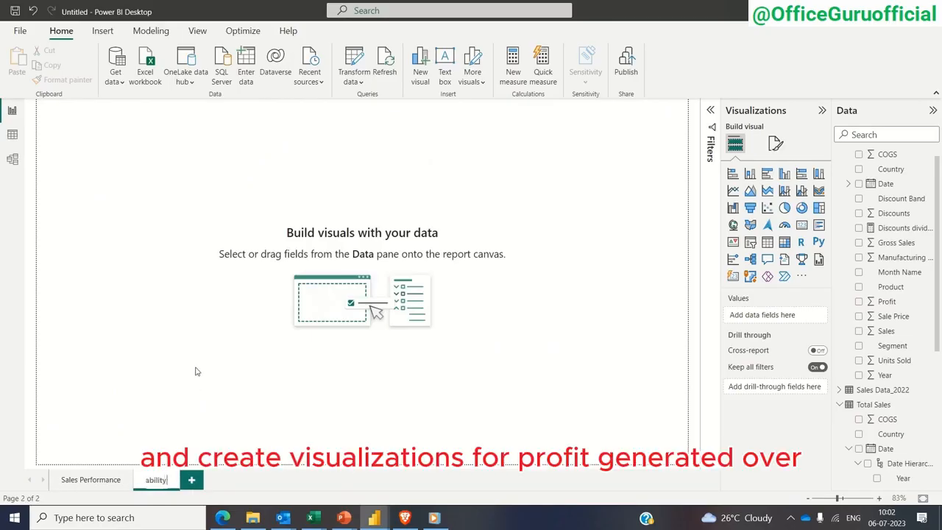
{"action": "type", "text": "tability Analysis"}
{"action": "key", "text": "Return"}
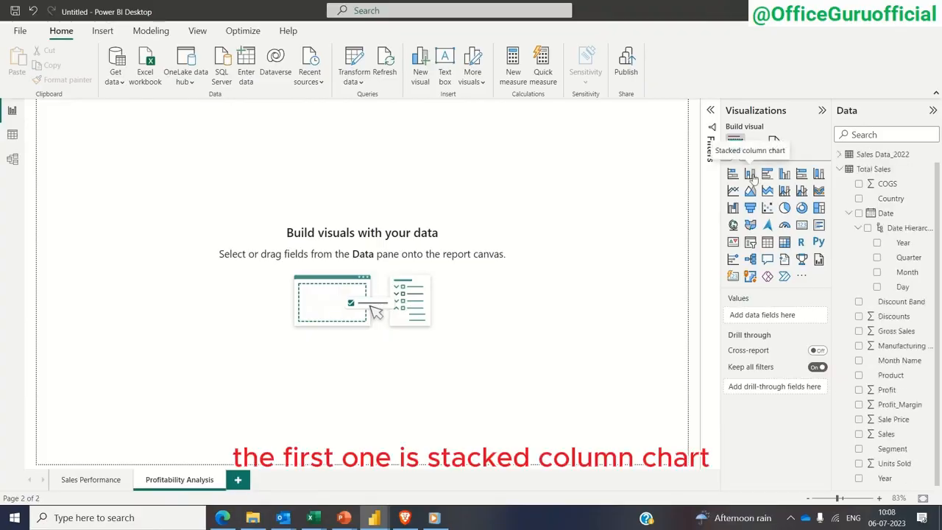
Step: Create a stacked column chart with Product on the X-axis and Sales and Profit from Total Sales on the Y-axis
{"action": "left_click", "coordinate": [750, 174]}
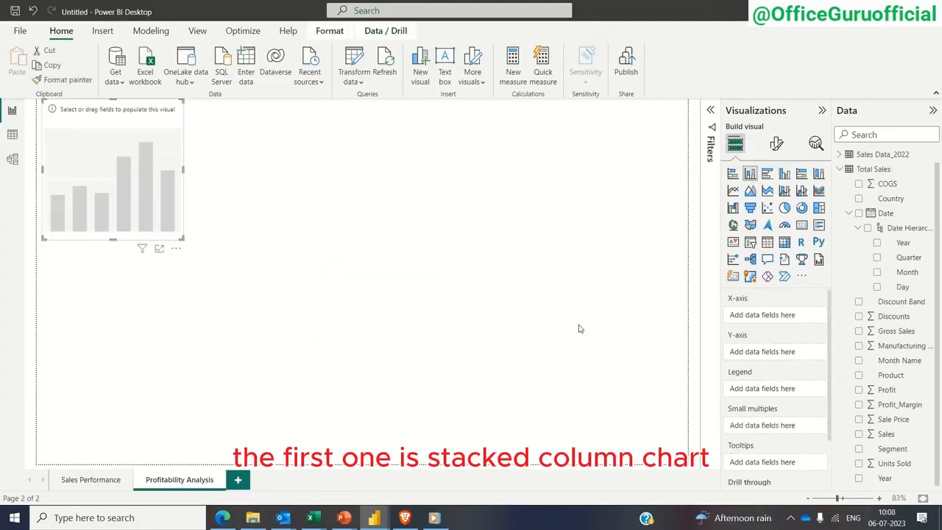
{"action": "left_click", "coordinate": [858, 375]}
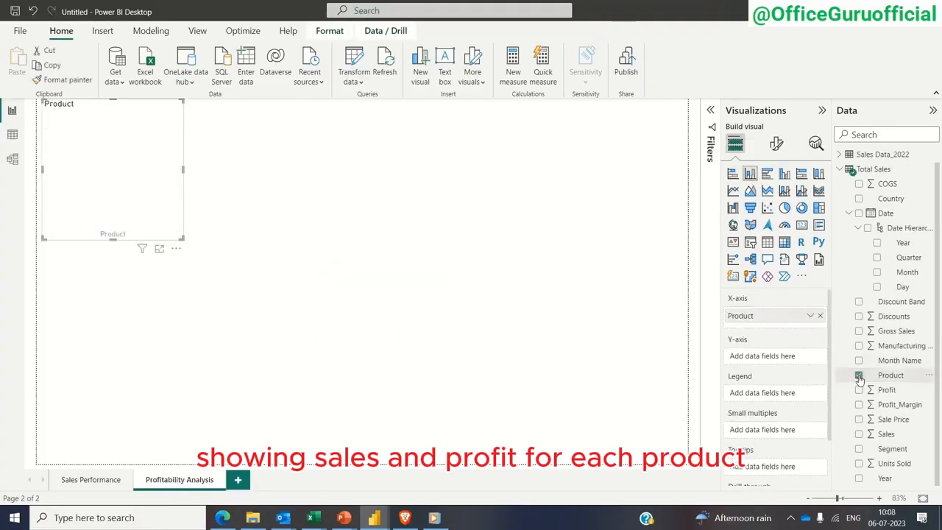
{"action": "left_click", "coordinate": [859, 434]}
{"action": "left_click", "coordinate": [859, 390]}
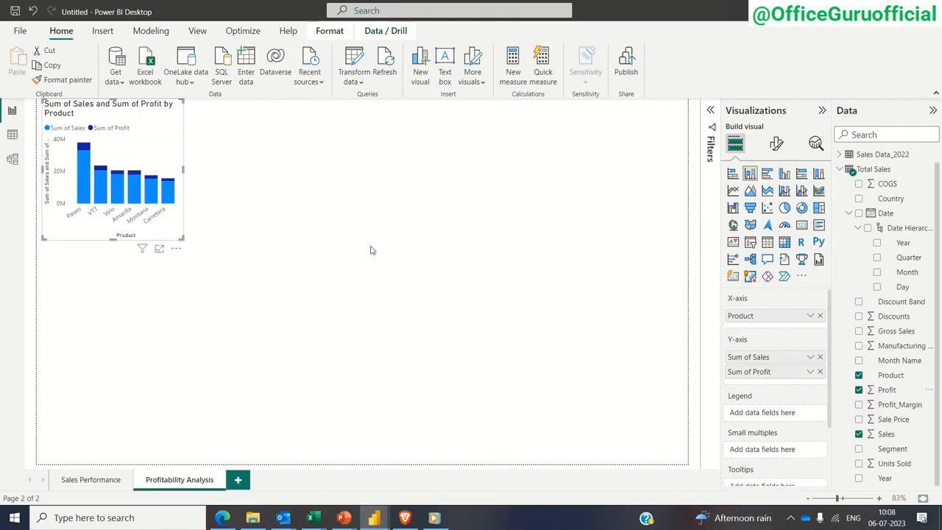
Step: Add a donut chart of Profit by Product beside the column chart and widen it on both sides
{"action": "left_click", "coordinate": [801, 207]}
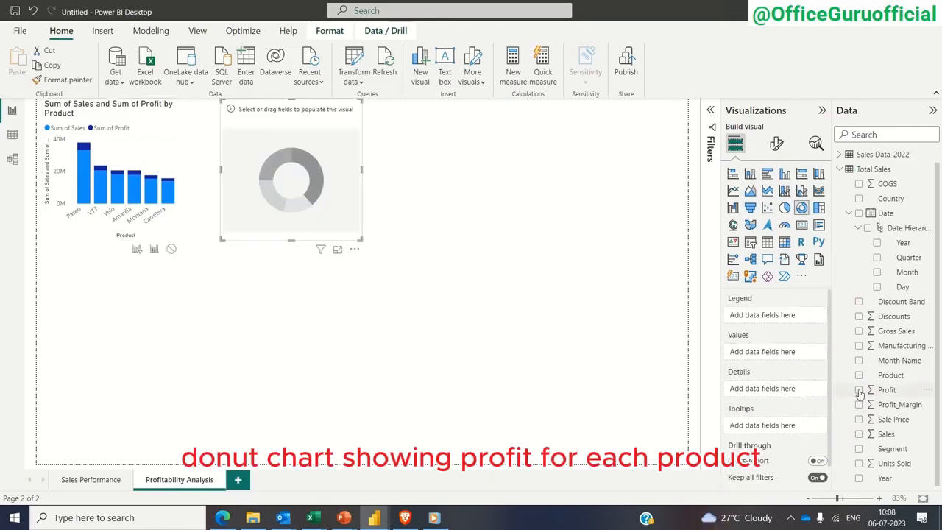
{"action": "left_click", "coordinate": [859, 390]}
{"action": "left_click", "coordinate": [859, 375]}
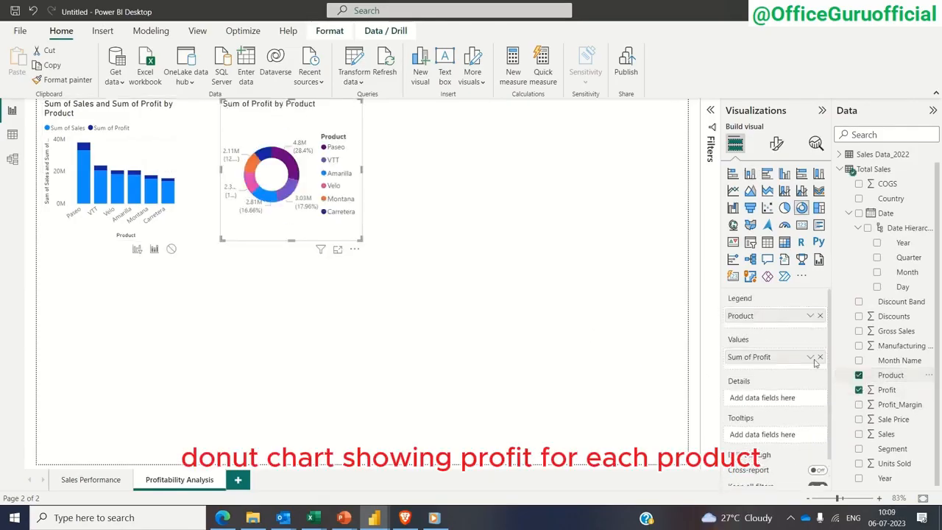
{"action": "left_click_drag", "start_coordinate": [362, 170], "coordinate": [403, 171]}
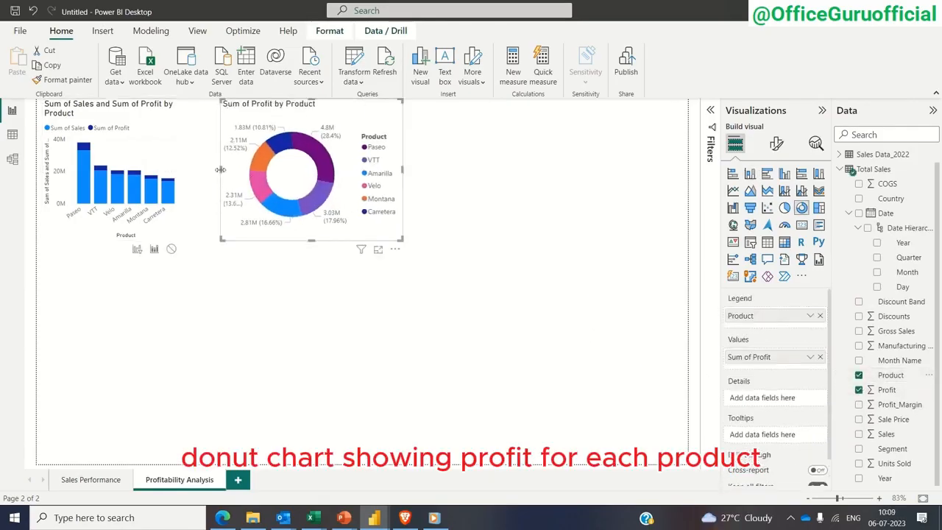
{"action": "left_click_drag", "start_coordinate": [220, 170], "coordinate": [196, 170]}
{"action": "left_click", "coordinate": [471, 212]}
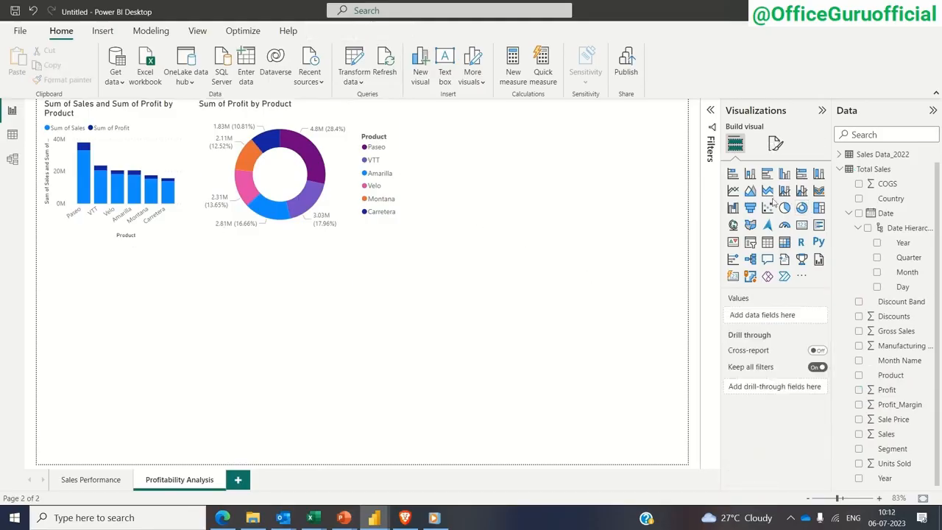
Step: Place a widened stacked area chart beside the donut chart, plotting Profit_Margin by Year and the date hierarchy's Month
{"action": "left_click", "coordinate": [766, 191]}
{"action": "left_click_drag", "start_coordinate": [62, 311], "coordinate": [423, 170]}
{"action": "left_click_drag", "start_coordinate": [627, 168], "coordinate": [679, 167]}
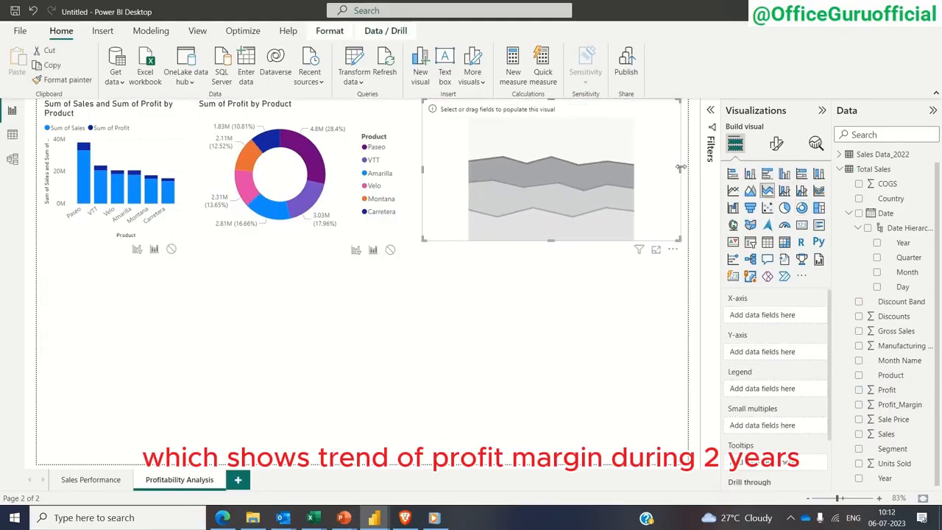
{"action": "left_click", "coordinate": [858, 404]}
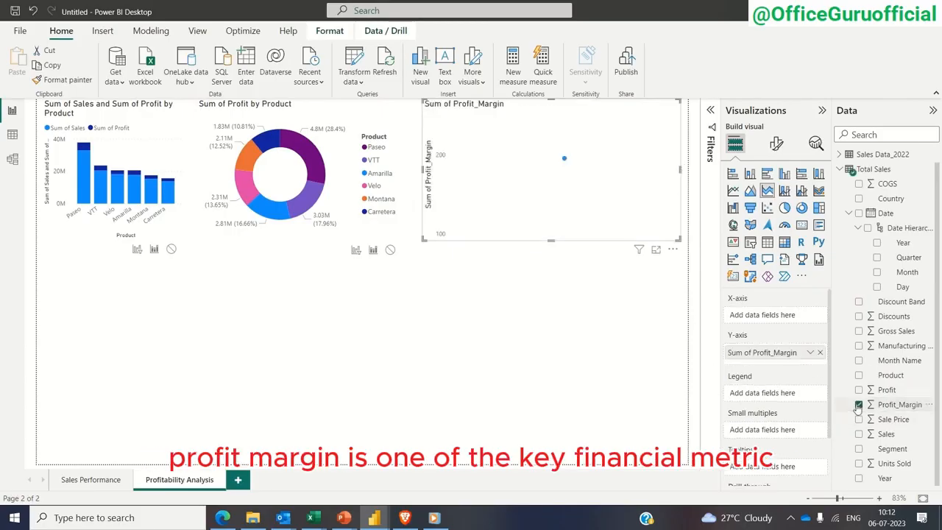
{"action": "left_click", "coordinate": [858, 477]}
{"action": "left_click", "coordinate": [877, 271]}
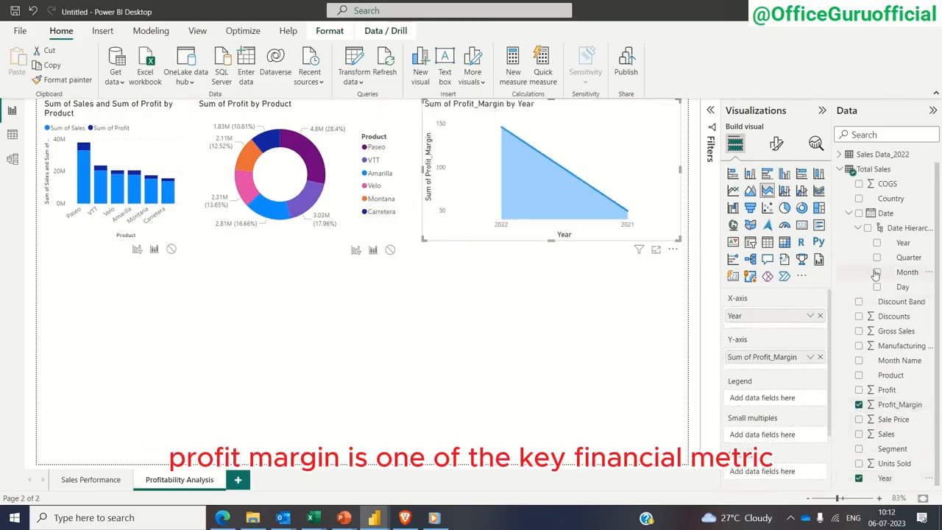
{"action": "left_click", "coordinate": [472, 295]}
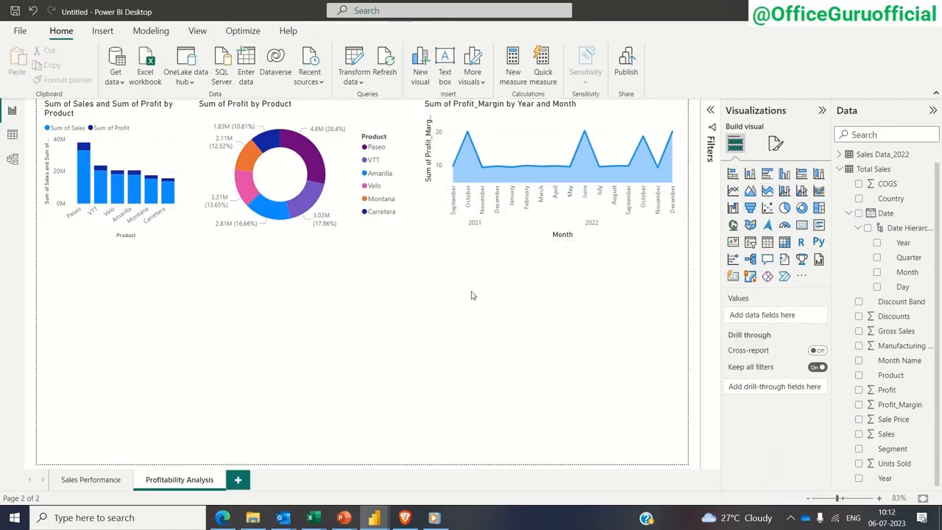
Step: Add a pie chart of Profit by Country in the lower part of the page and widen it
{"action": "left_click", "coordinate": [784, 208]}
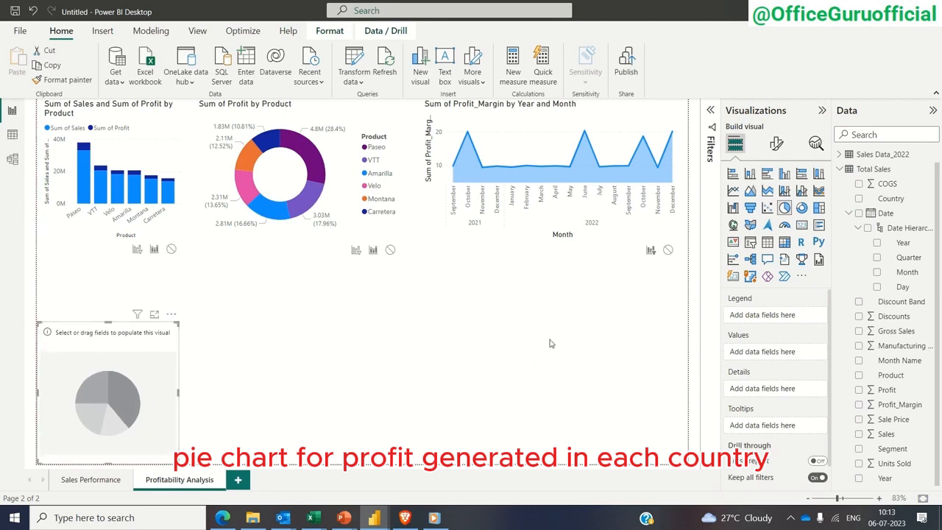
{"action": "left_click", "coordinate": [859, 199]}
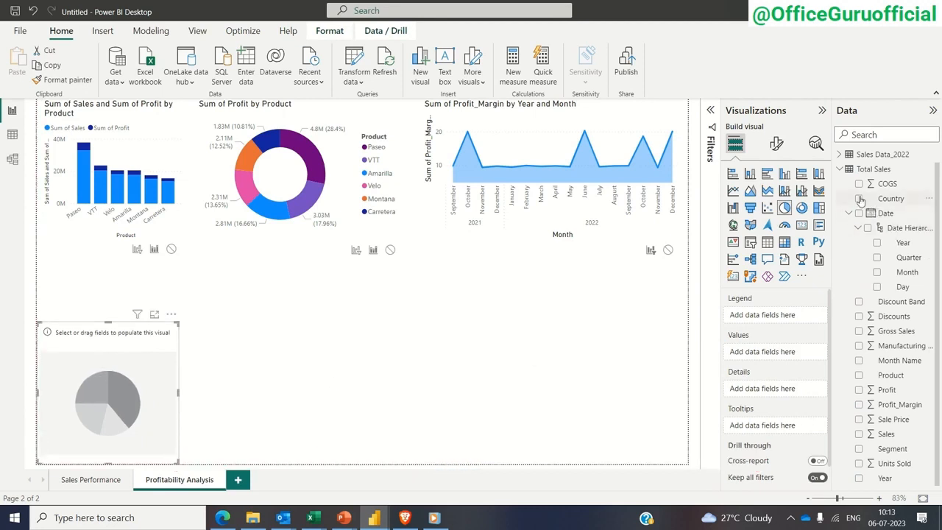
{"action": "left_click", "coordinate": [859, 389]}
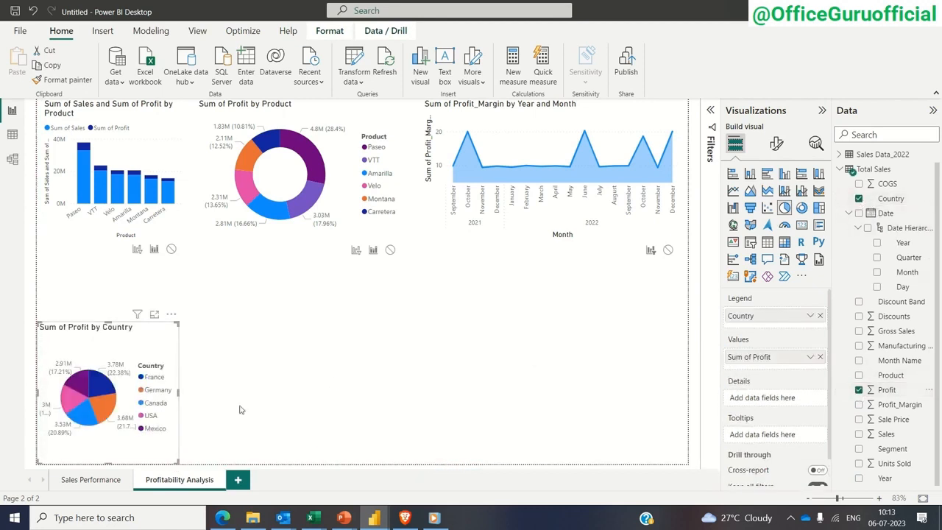
{"action": "left_click_drag", "start_coordinate": [179, 393], "coordinate": [236, 399]}
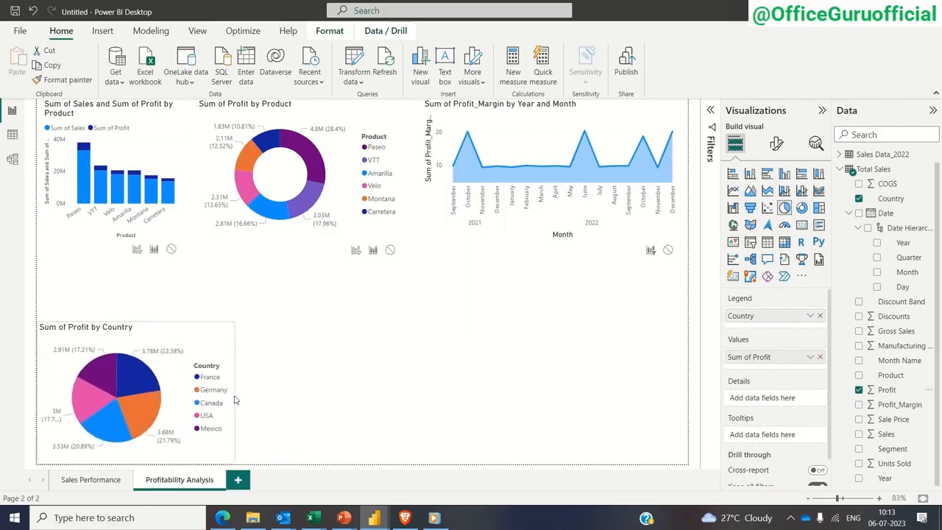
Step: Insert a table beside the pie chart, widen it, and fill it with Segment, Profit and Year
{"action": "left_click", "coordinate": [767, 243]}
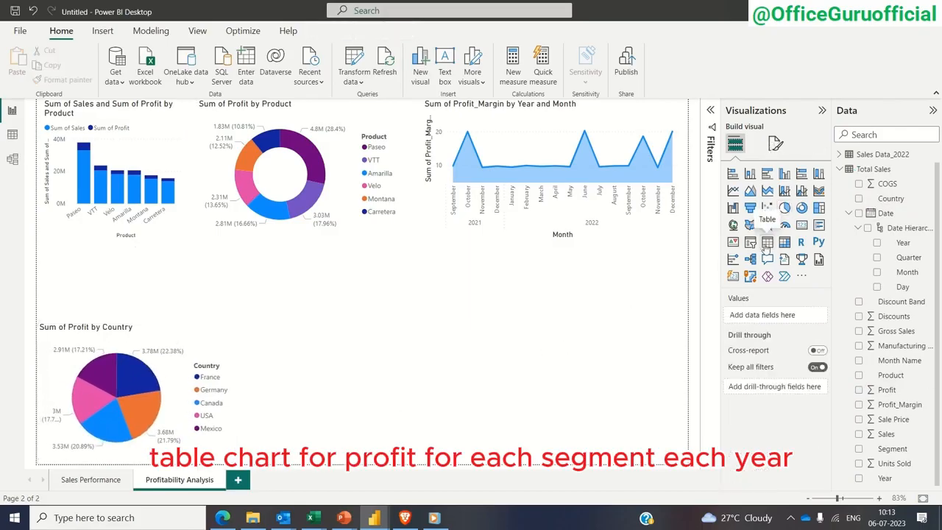
{"action": "left_click_drag", "start_coordinate": [114, 246], "coordinate": [346, 323]}
{"action": "left_click_drag", "start_coordinate": [415, 394], "coordinate": [457, 399]}
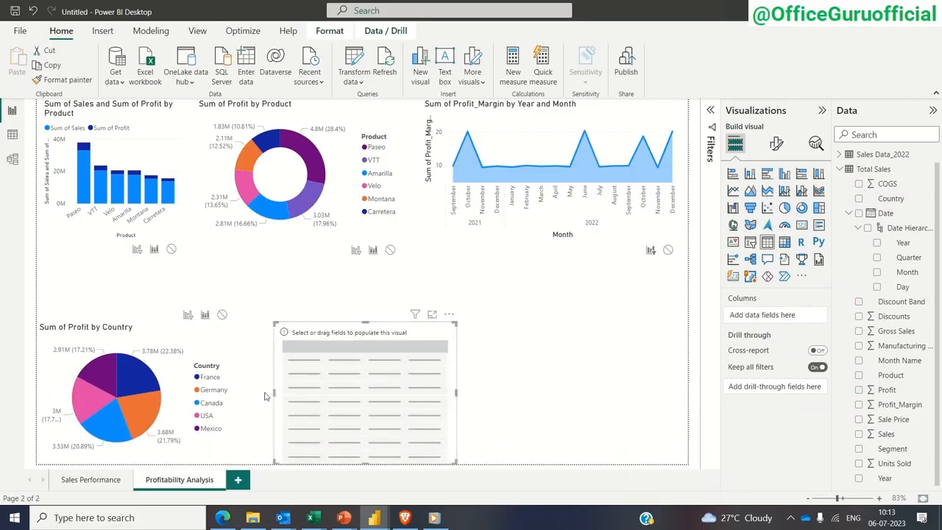
{"action": "left_click_drag", "start_coordinate": [275, 397], "coordinate": [252, 398]}
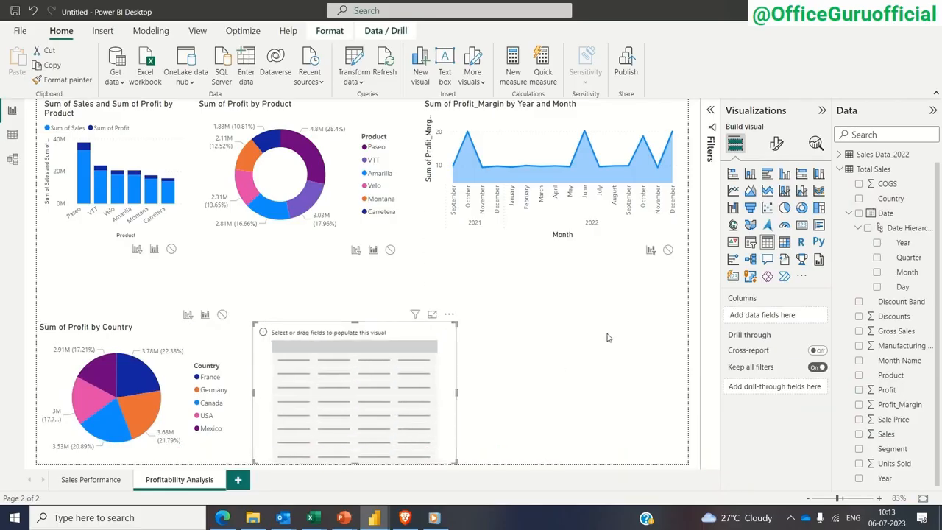
{"action": "left_click", "coordinate": [859, 449]}
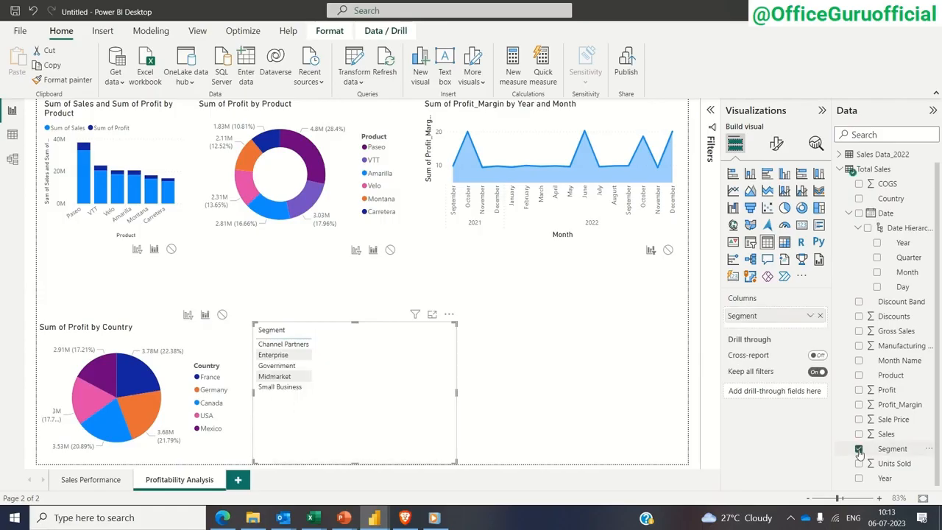
{"action": "left_click", "coordinate": [859, 390]}
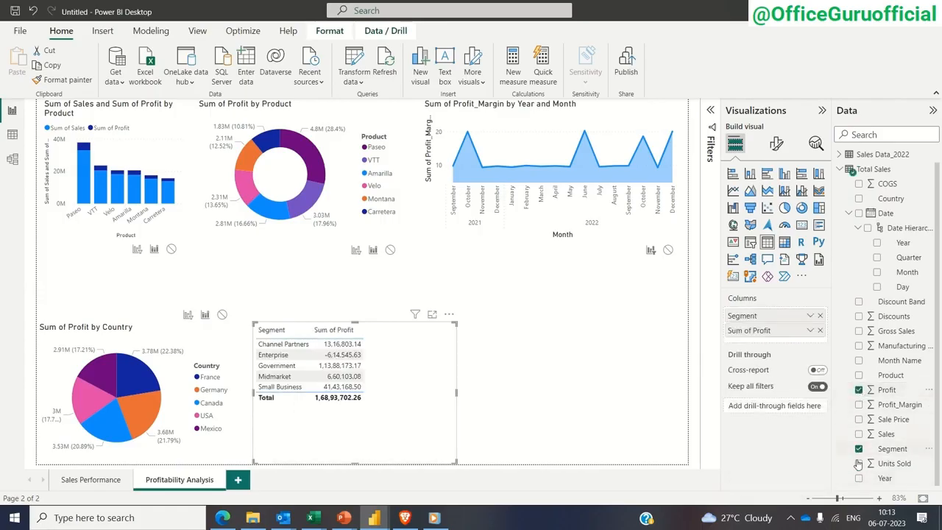
{"action": "left_click", "coordinate": [859, 479]}
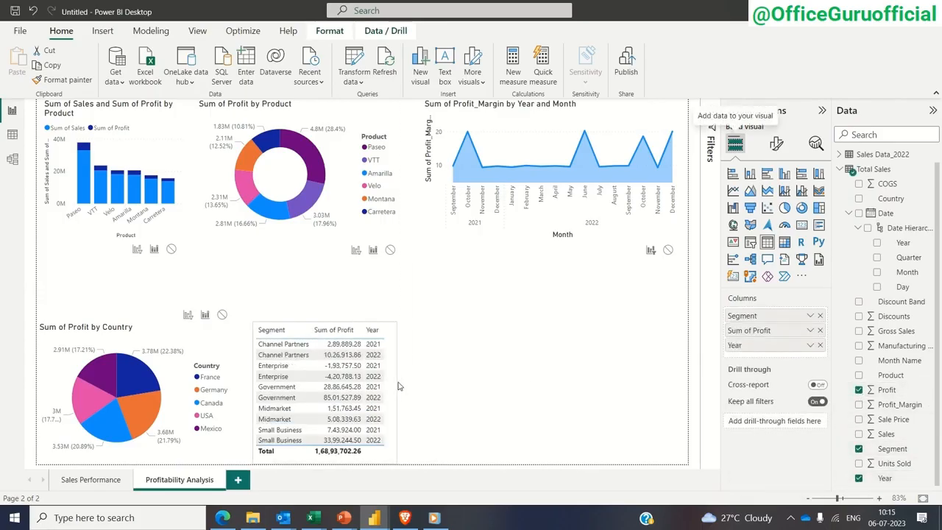
Step: Make the column headers of the segment profit table bold
{"action": "left_click", "coordinate": [777, 145]}
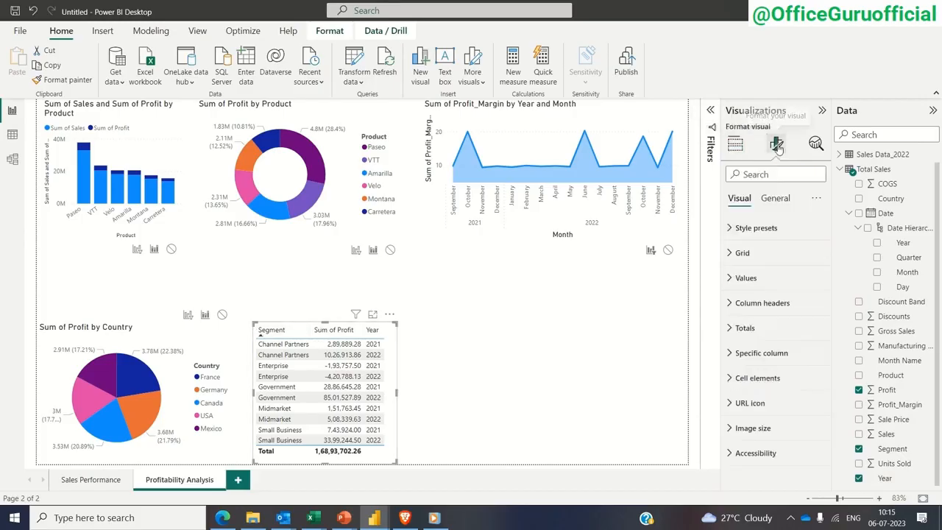
{"action": "left_click", "coordinate": [747, 278]}
{"action": "scroll", "coordinate": [771, 321], "scroll_direction": "down", "scroll_amount": 5}
{"action": "left_click", "coordinate": [768, 324]}
{"action": "left_click", "coordinate": [738, 401]}
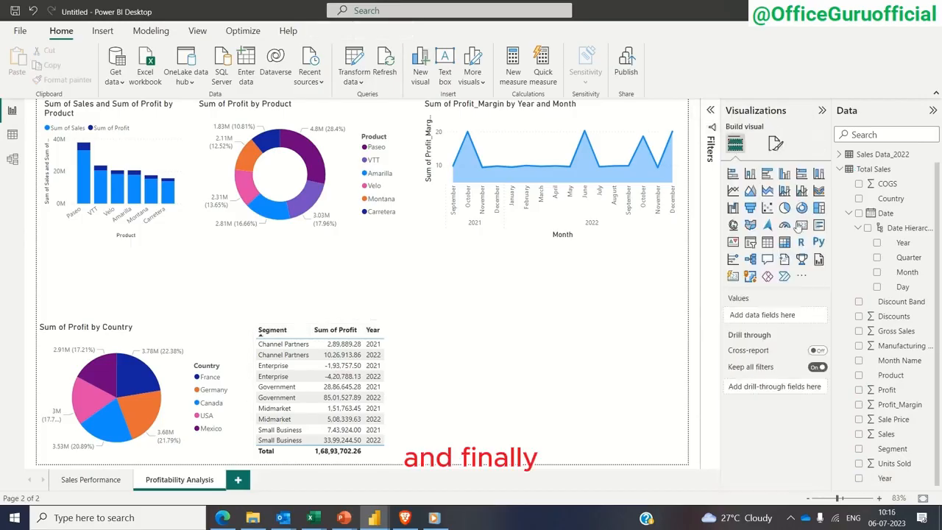
Step: Insert a treemap beside the segment profit table and plot Discounts by Product in it
{"action": "left_click", "coordinate": [819, 208]}
{"action": "left_click_drag", "start_coordinate": [133, 285], "coordinate": [568, 382]}
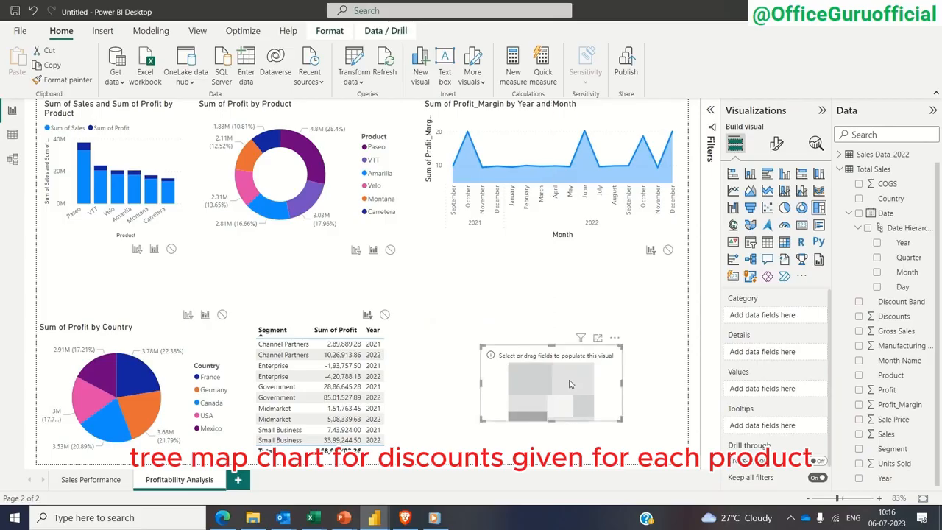
{"action": "left_click", "coordinate": [857, 321]}
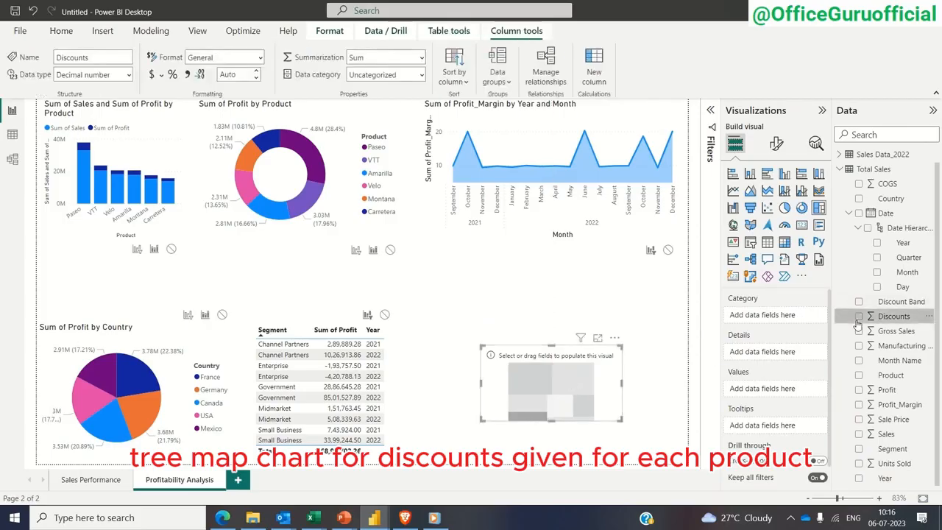
{"action": "left_click", "coordinate": [660, 337]}
{"action": "left_click", "coordinate": [598, 385]}
{"action": "left_click", "coordinate": [858, 315]}
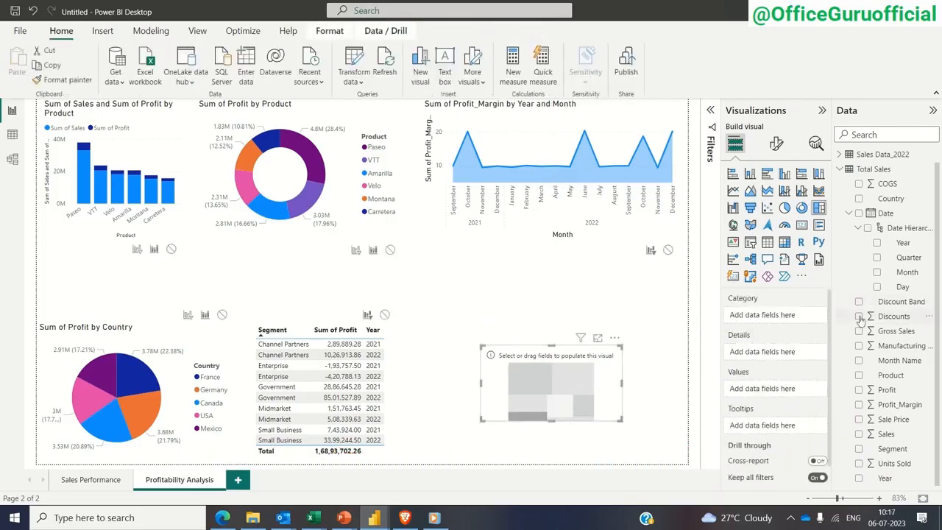
{"action": "left_click", "coordinate": [858, 374]}
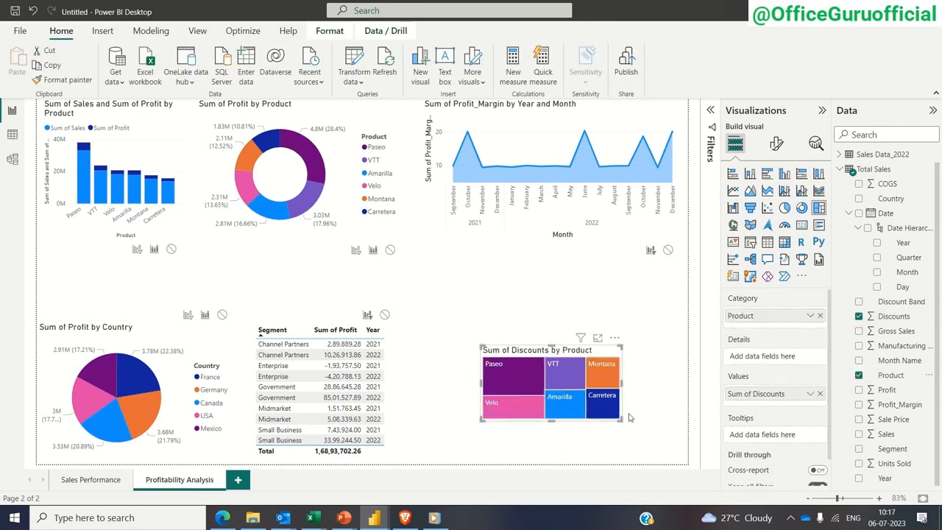
Step: Enlarge the discounts treemap to fill the free space around it, and turn on its legend and data labels
{"action": "left_click_drag", "start_coordinate": [552, 421], "coordinate": [552, 463]}
{"action": "left_click_drag", "start_coordinate": [552, 346], "coordinate": [553, 324]}
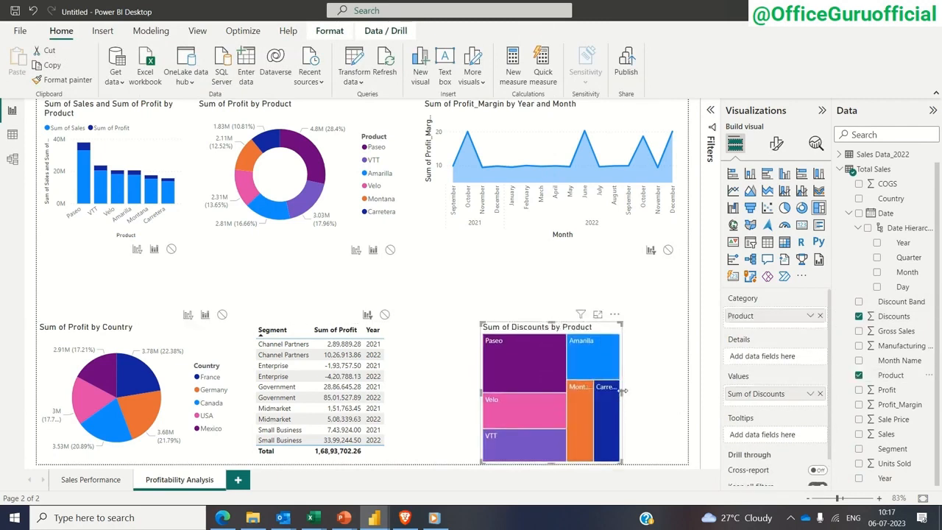
{"action": "left_click_drag", "start_coordinate": [622, 390], "coordinate": [677, 392]}
{"action": "left_click_drag", "start_coordinate": [482, 398], "coordinate": [430, 392]}
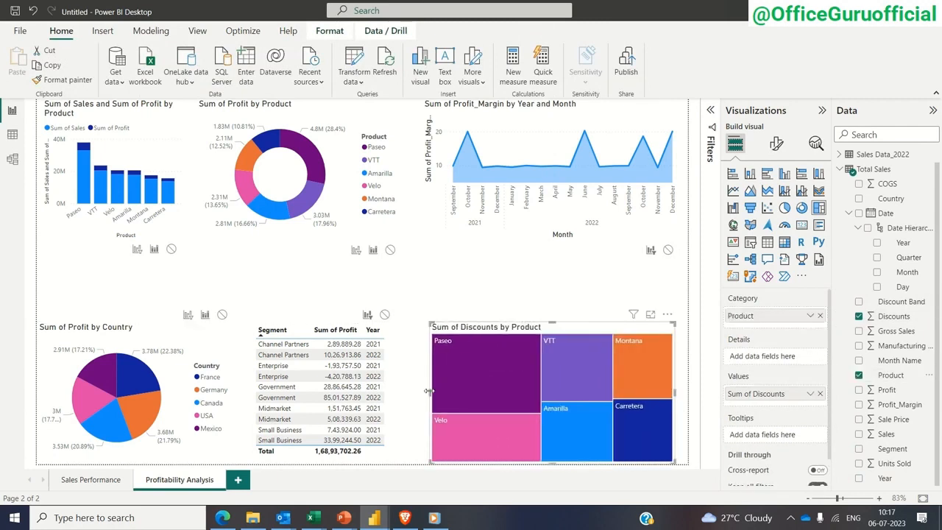
{"action": "left_click", "coordinate": [778, 144]}
{"action": "left_click", "coordinate": [817, 279]}
{"action": "left_click", "coordinate": [816, 228]}
{"action": "left_click", "coordinate": [567, 293]}
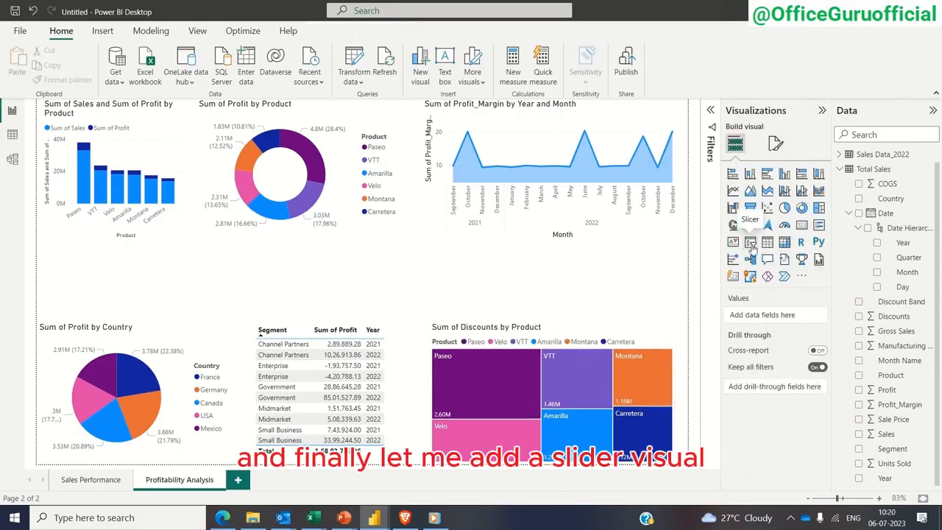
Step: Add a Year slicer in the gap between the two rows of visuals and set its style to Tile
{"action": "left_click", "coordinate": [750, 242]}
{"action": "left_click_drag", "start_coordinate": [87, 279], "coordinate": [403, 282]}
{"action": "left_click", "coordinate": [859, 477]}
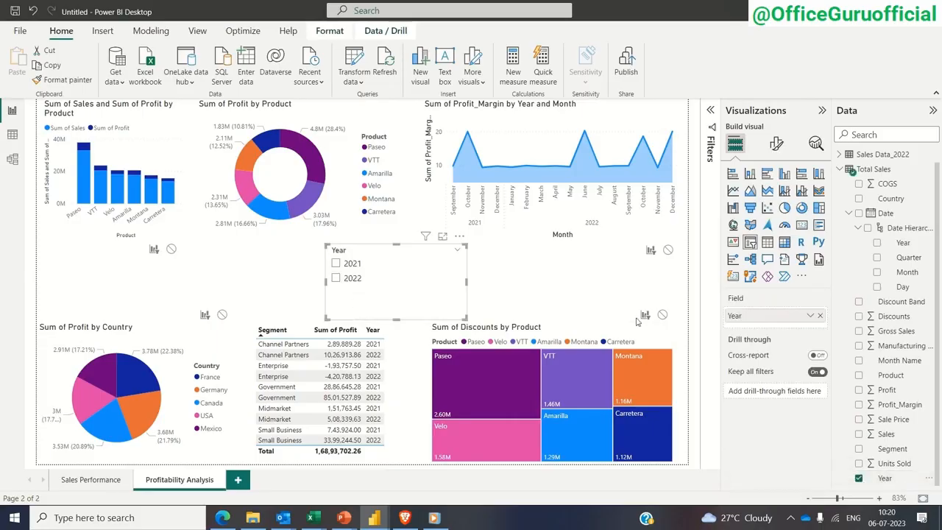
{"action": "left_click", "coordinate": [776, 145]}
{"action": "left_click", "coordinate": [758, 227]}
{"action": "left_click", "coordinate": [768, 289]}
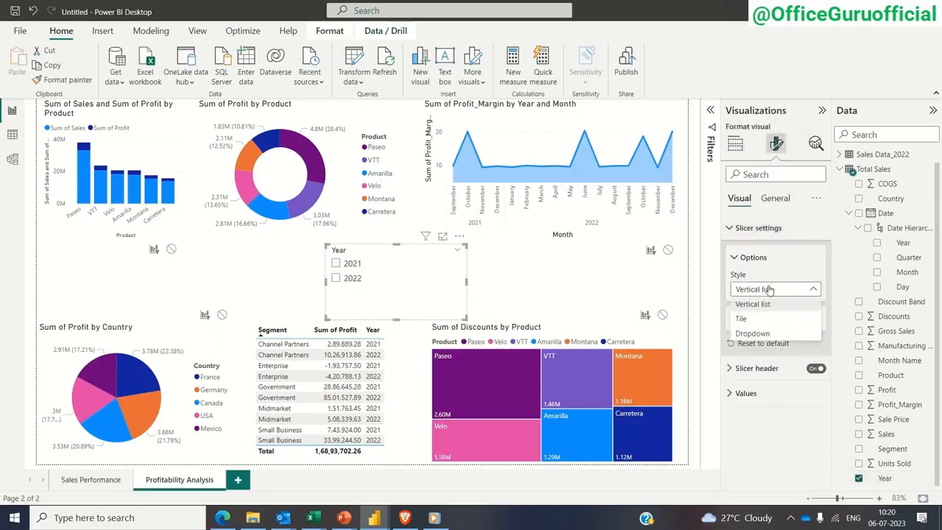
{"action": "left_click", "coordinate": [745, 318]}
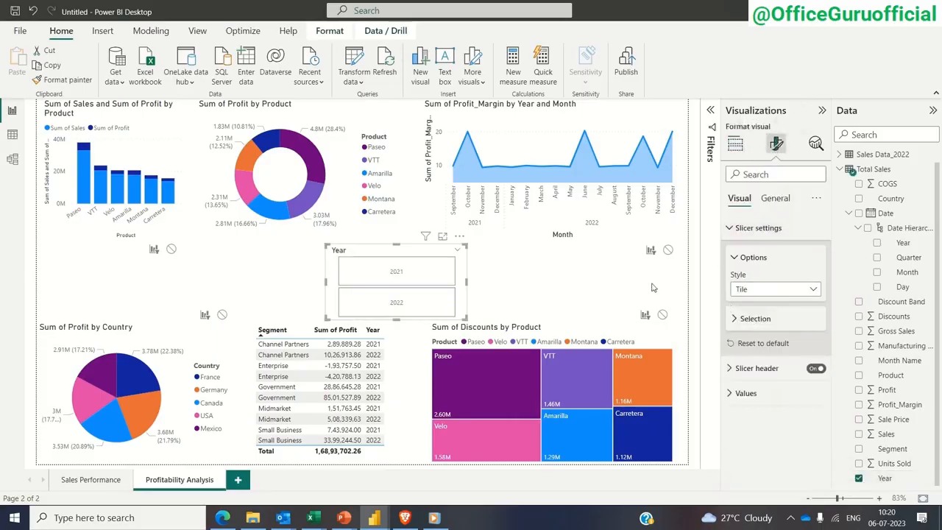
Step: Make the Year slicer's values bold on a light blue background, and reduce the slicer's height
{"action": "left_click", "coordinate": [746, 393]}
{"action": "scroll", "coordinate": [766, 361], "scroll_direction": "down", "scroll_amount": 2}
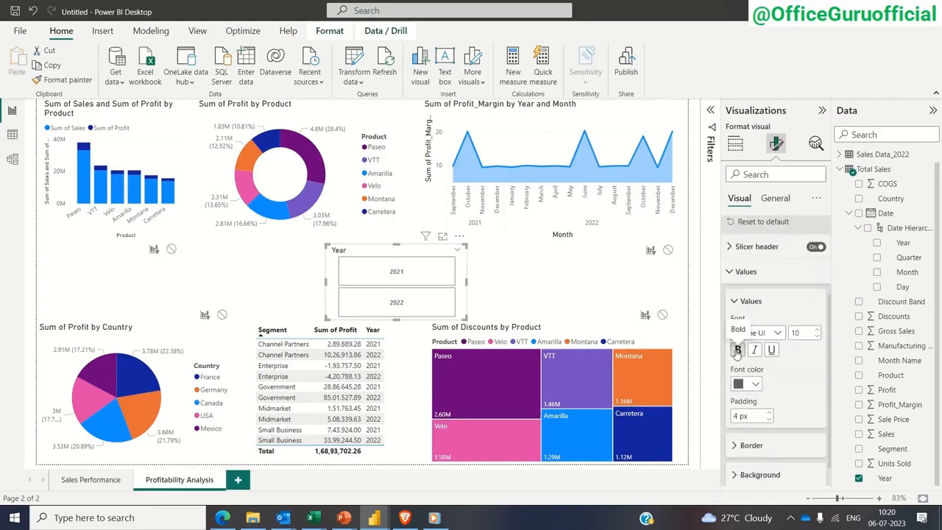
{"action": "left_click", "coordinate": [738, 351]}
{"action": "scroll", "coordinate": [788, 425], "scroll_direction": "down", "scroll_amount": 1}
{"action": "left_click", "coordinate": [755, 448]}
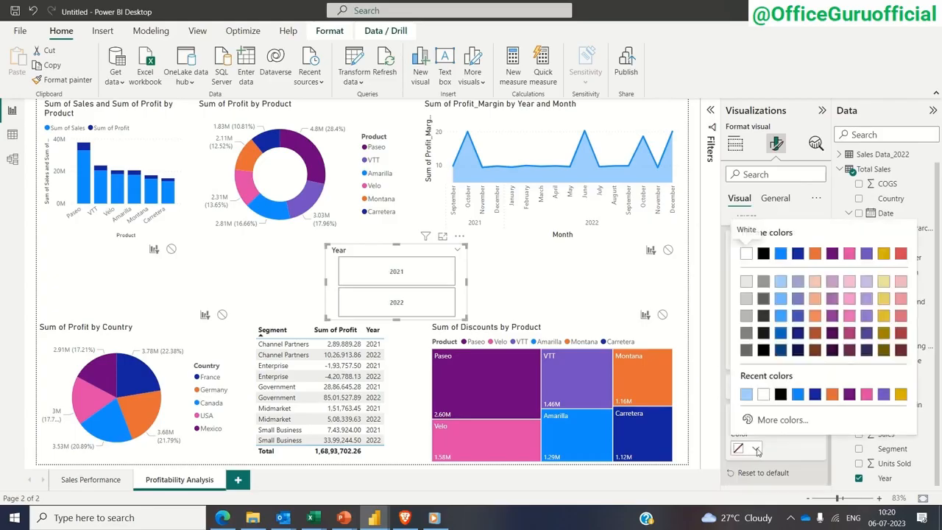
{"action": "left_click", "coordinate": [750, 398]}
{"action": "left_click_drag", "start_coordinate": [395, 321], "coordinate": [396, 294]}
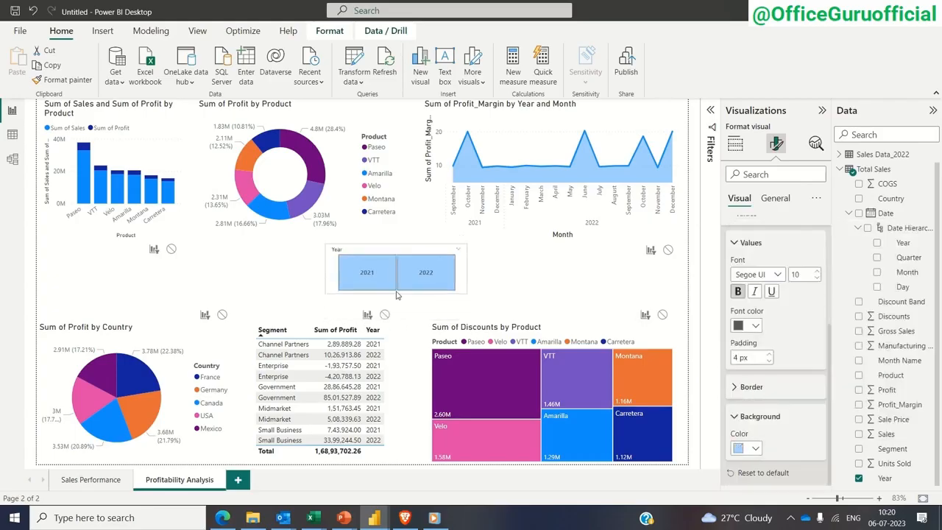
{"action": "left_click", "coordinate": [480, 279]}
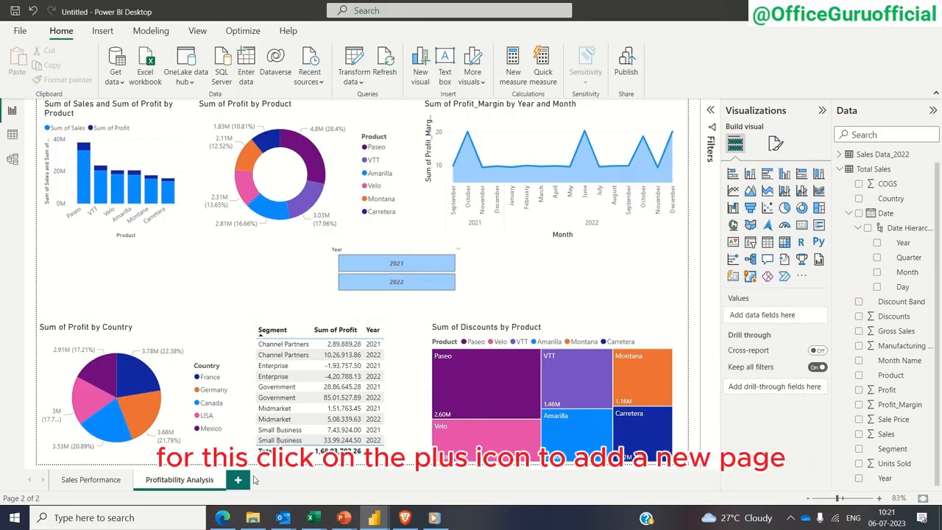
Step: Add a new report page and name it Cover Page
{"action": "left_click", "coordinate": [239, 480]}
{"action": "double_click", "coordinate": [239, 481]}
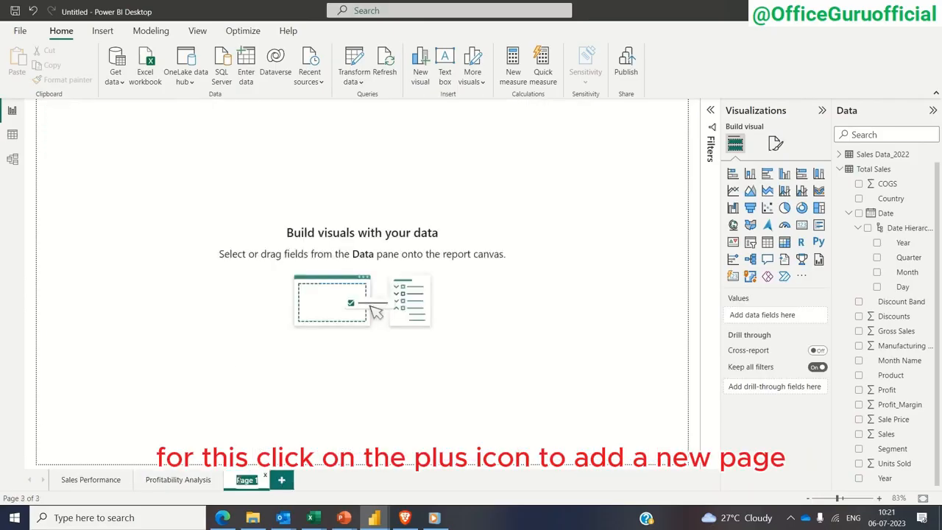
{"action": "type", "text": "dover Pa"}
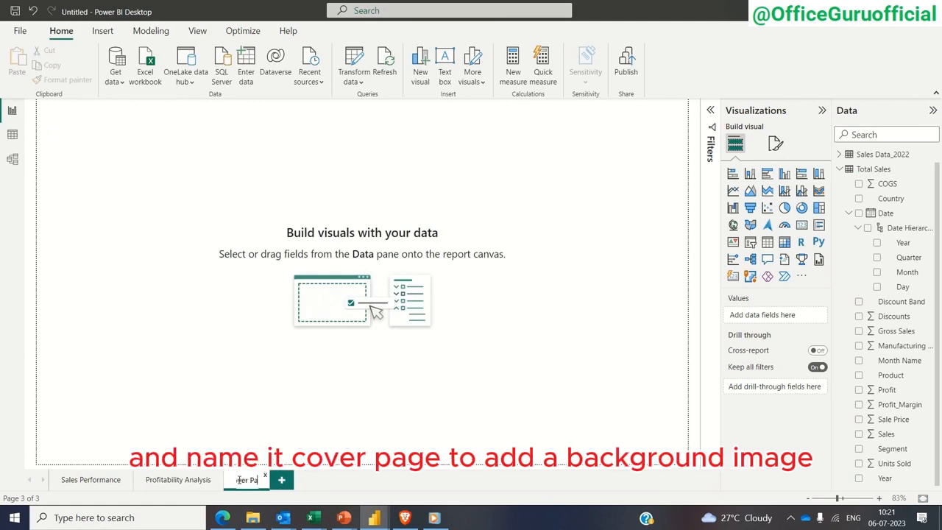
{"action": "type", "text": "ge"}
{"action": "key", "text": "Return"}
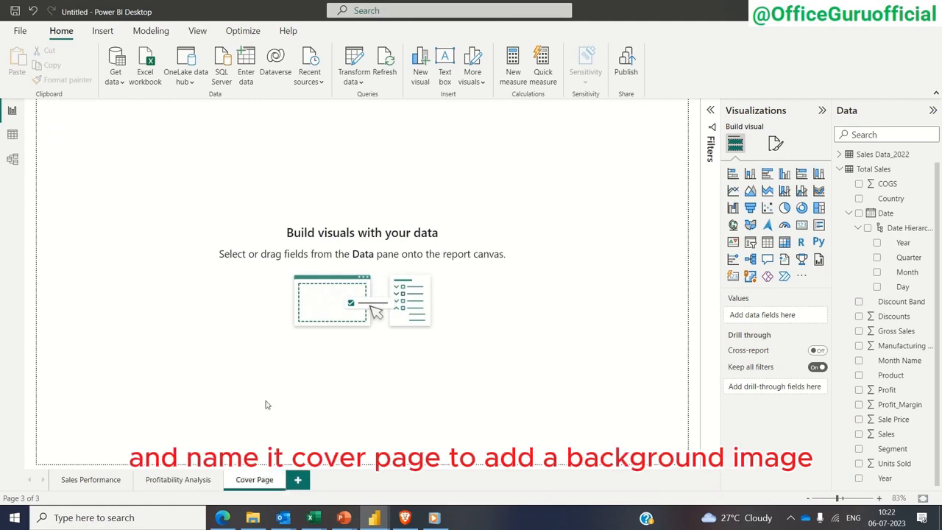
Step: Insert the colourful polygon background image on the cover page and stretch it to fill the whole page
{"action": "left_click", "coordinate": [103, 31]}
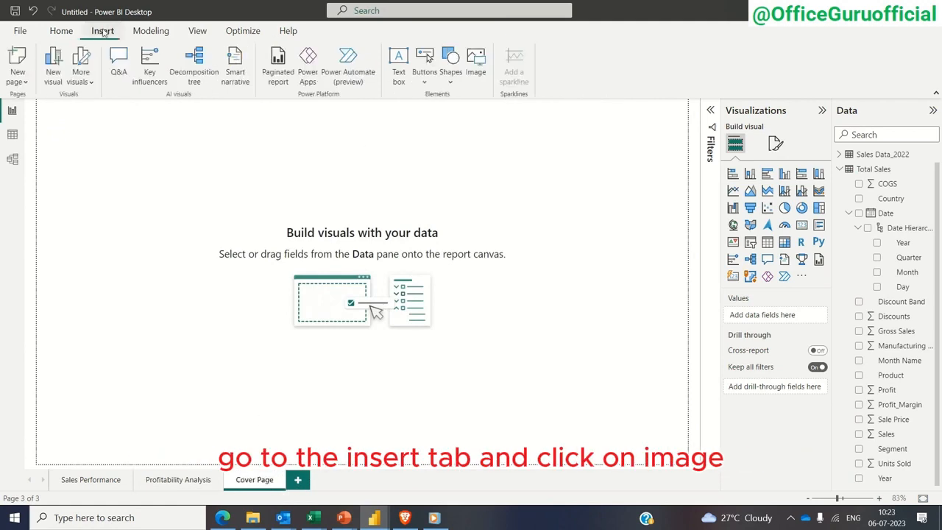
{"action": "left_click", "coordinate": [476, 63]}
{"action": "double_click", "coordinate": [148, 114]}
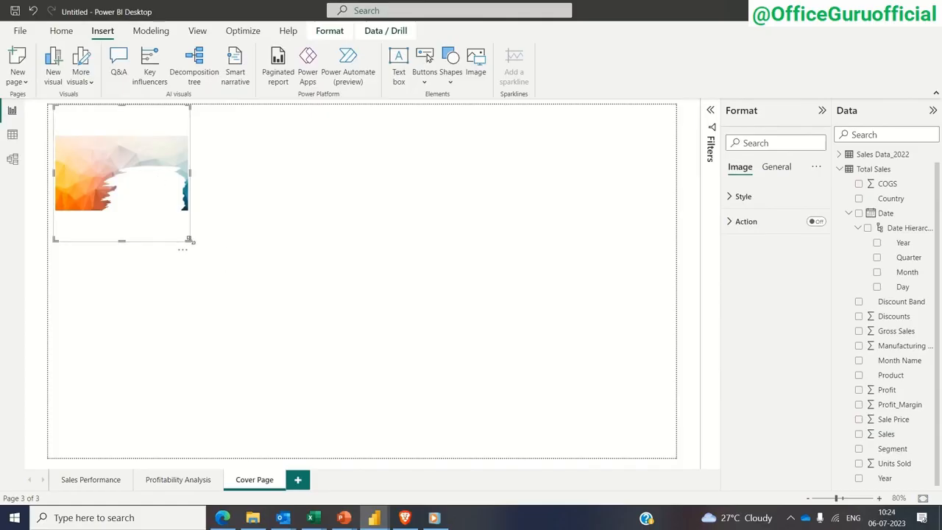
{"action": "left_click_drag", "start_coordinate": [189, 240], "coordinate": [405, 455]}
{"action": "left_click_drag", "start_coordinate": [409, 283], "coordinate": [677, 294]}
Step: Add a text box reading "Performance Dashboard" and move it onto the white area of the background image
{"action": "left_click", "coordinate": [399, 67]}
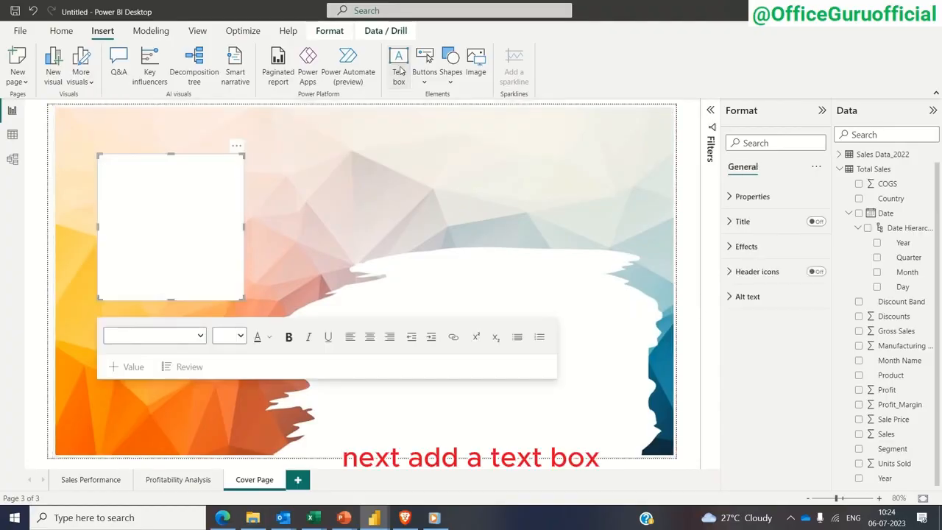
{"action": "left_click", "coordinate": [160, 176]}
{"action": "type", "text": "P"}
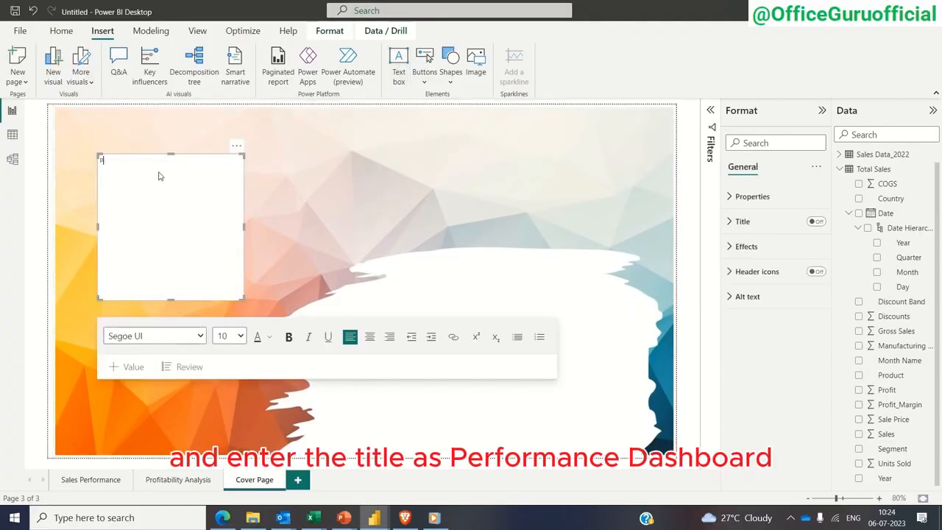
{"action": "type", "text": "erformance Dashboard"}
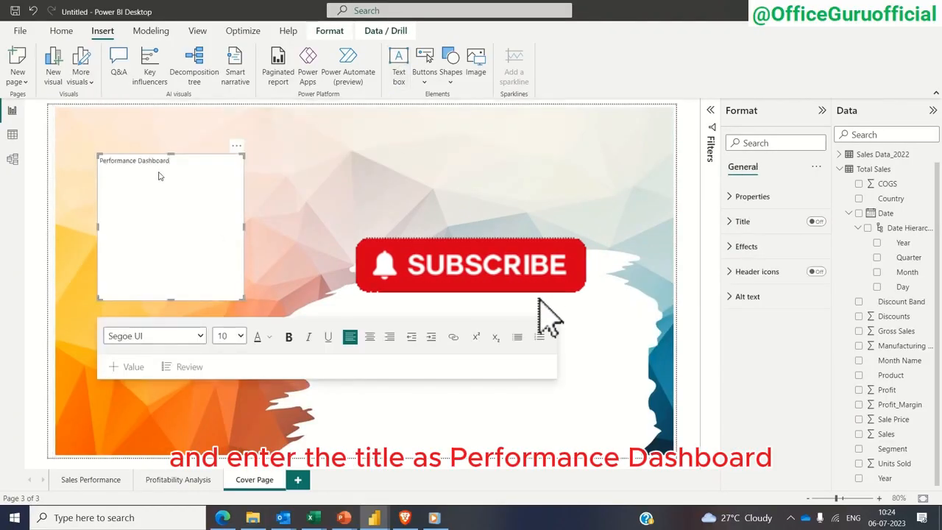
{"action": "left_click_drag", "start_coordinate": [236, 146], "coordinate": [543, 251]}
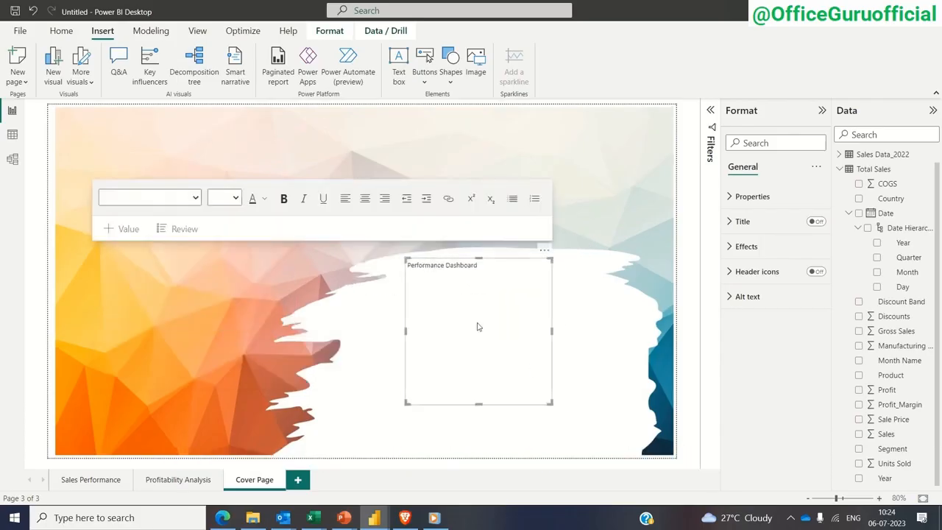
Step: Set the cover title's font size to 36, then widen and shorten its text box to fit the title on one line
{"action": "left_click", "coordinate": [482, 268]}
{"action": "key", "text": "ctrl+a"}
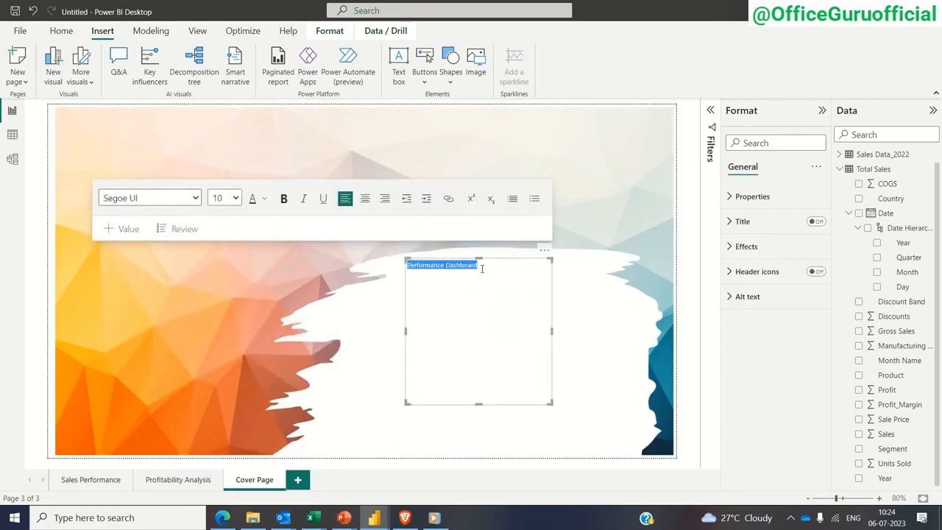
{"action": "left_click", "coordinate": [236, 198]}
{"action": "left_click", "coordinate": [223, 365]}
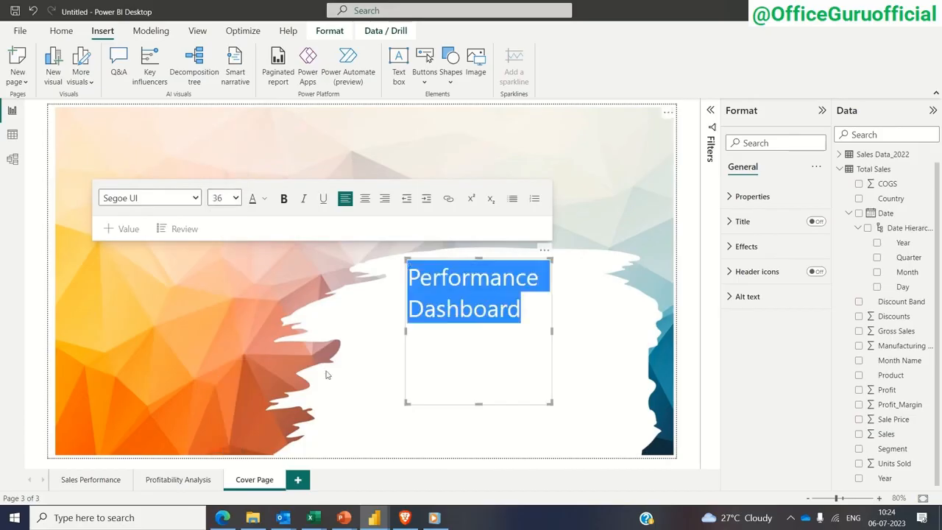
{"action": "left_click_drag", "start_coordinate": [552, 332], "coordinate": [627, 332]}
{"action": "left_click_drag", "start_coordinate": [405, 332], "coordinate": [363, 332]}
{"action": "left_click_drag", "start_coordinate": [488, 404], "coordinate": [487, 300]}
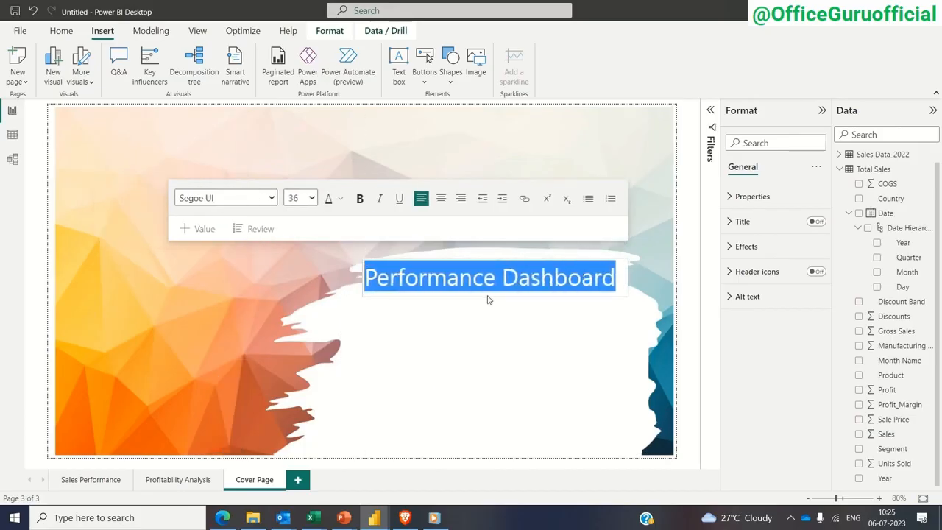
Step: Nudge the cover title down slightly and make all of its text bold
{"action": "left_click_drag", "start_coordinate": [621, 245], "coordinate": [623, 249]}
{"action": "double_click", "coordinate": [483, 284]}
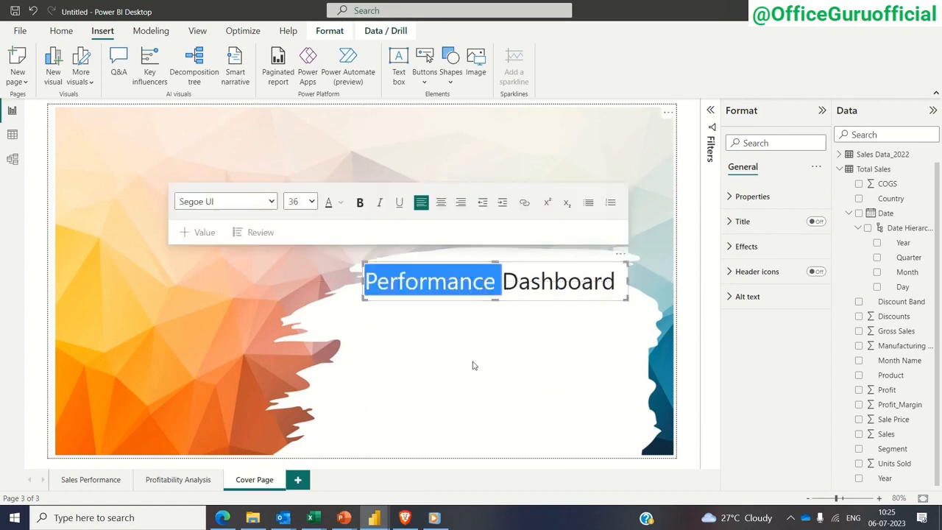
{"action": "key", "text": "ctrl+a"}
{"action": "left_click", "coordinate": [358, 203]}
{"action": "left_click", "coordinate": [680, 313]}
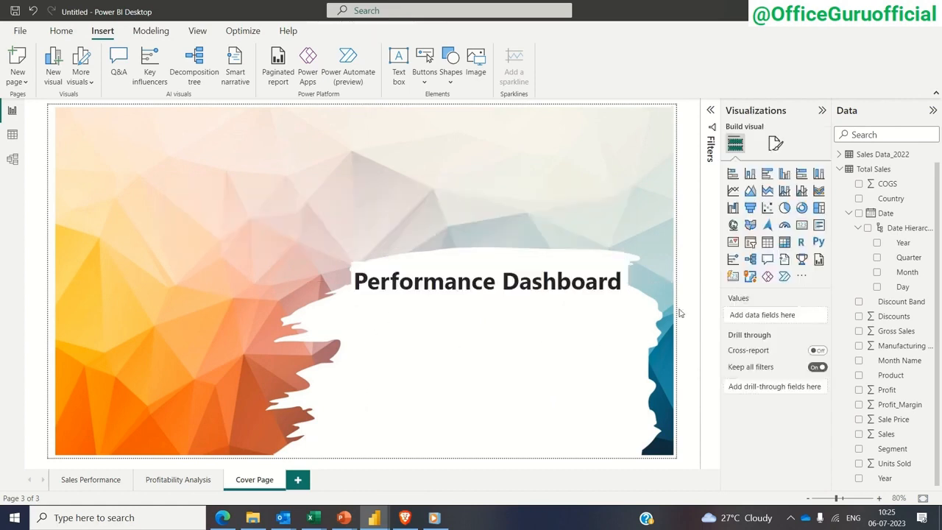
Step: Add a second text box directly below the cover title and set its font to Calibri, size 20
{"action": "left_click", "coordinate": [398, 65]}
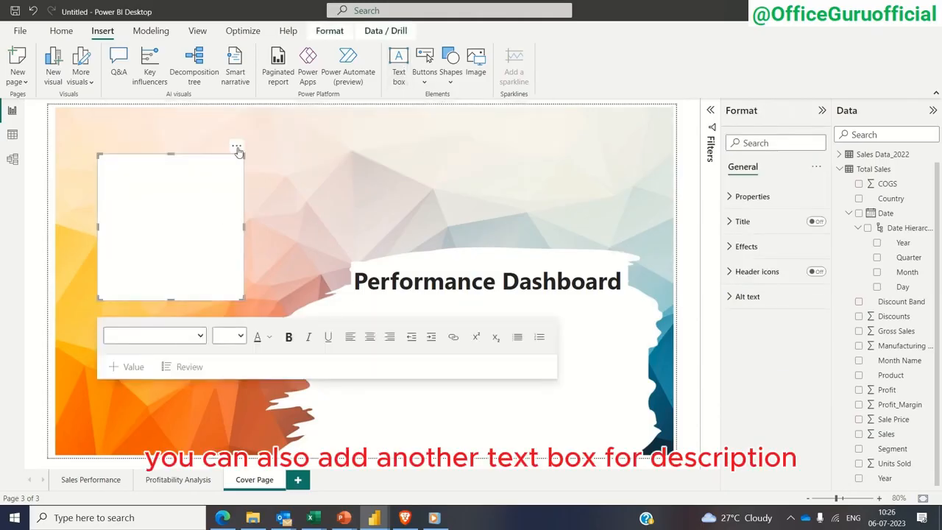
{"action": "left_click_drag", "start_coordinate": [237, 153], "coordinate": [498, 304]}
{"action": "left_click", "coordinate": [96, 239]}
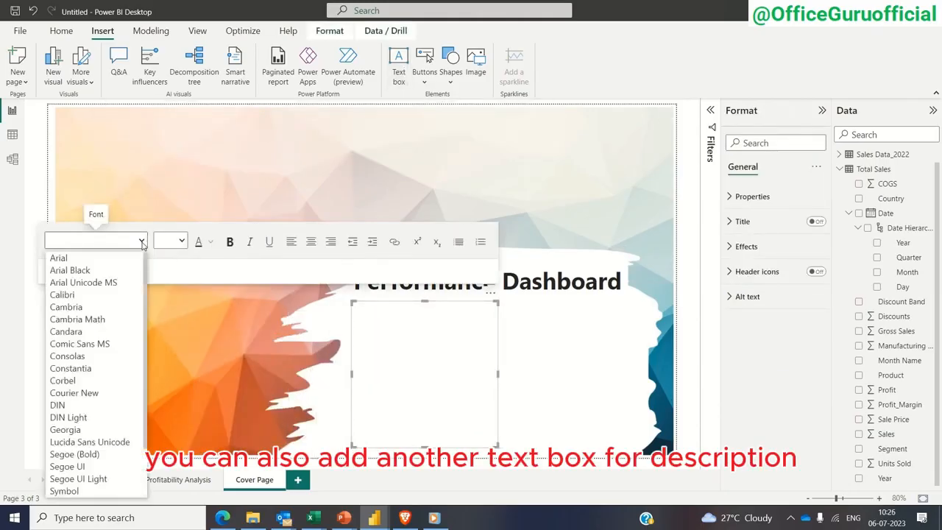
{"action": "left_click", "coordinate": [97, 295]}
{"action": "left_click", "coordinate": [170, 240]}
{"action": "left_click", "coordinate": [169, 368]}
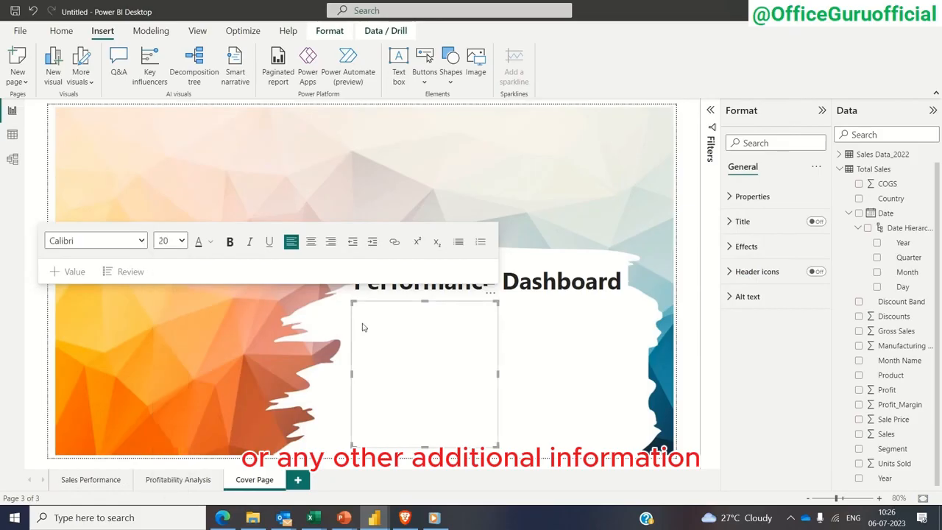
Step: Enter "Click on the below tabs to see the respective performance for Sales & Profitability for financial years 2021 & 2022." in the second text box
{"action": "type", "text": "Click on the below "}
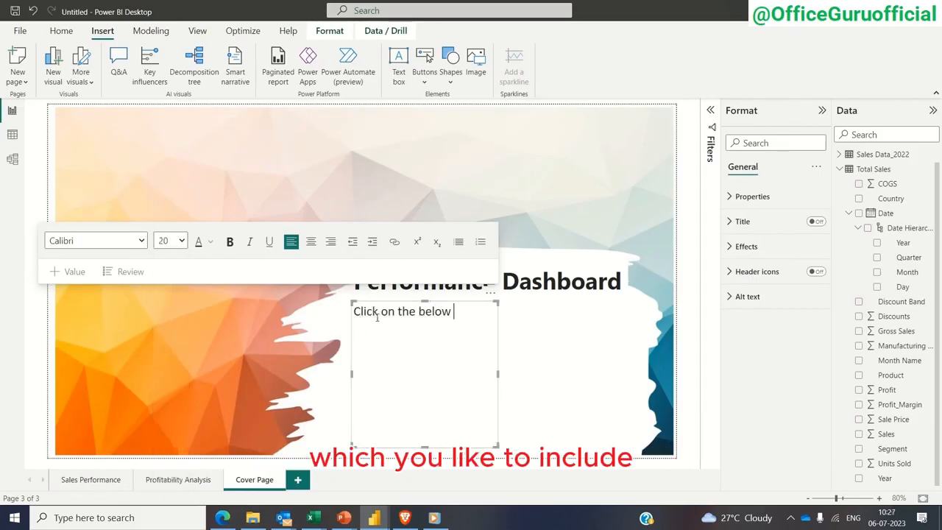
{"action": "type", "text": "tabs to see the respecti"}
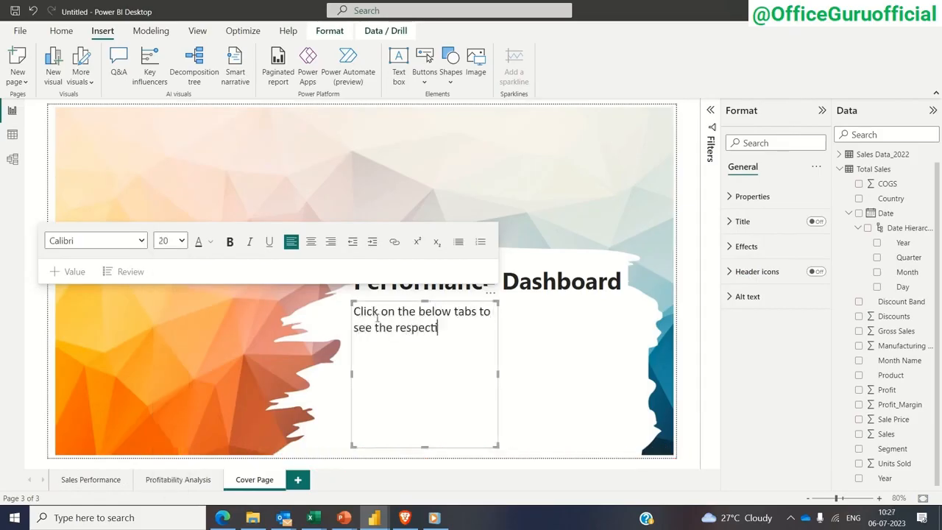
{"action": "type", "text": "ve performance for"}
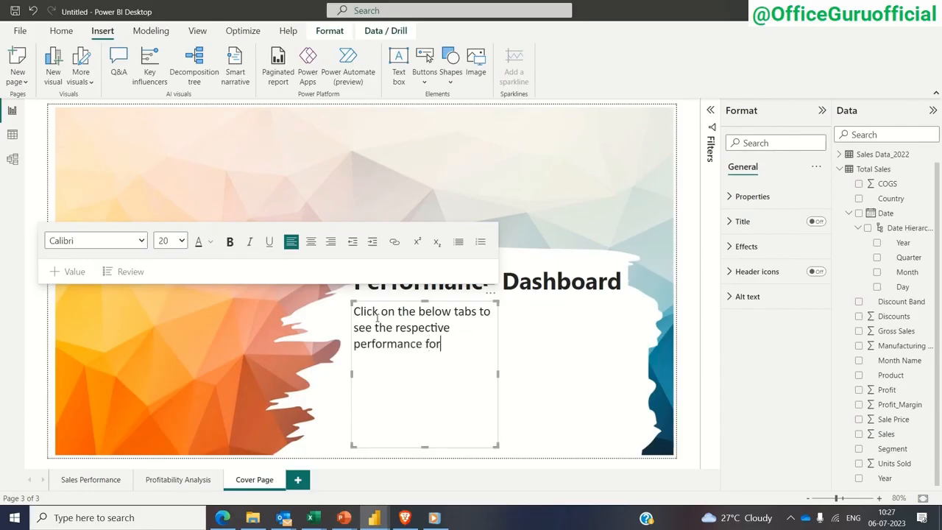
{"action": "type", "text": " Sales & Profitabi"}
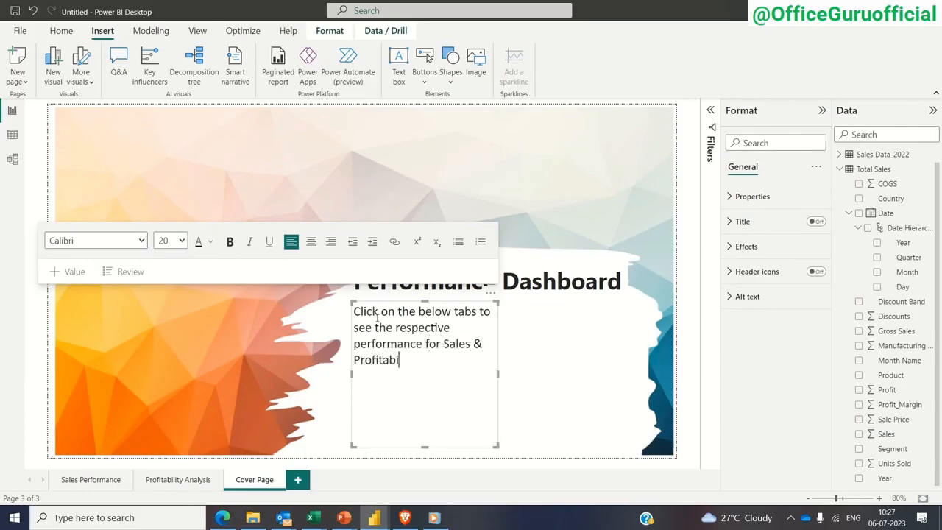
{"action": "type", "text": "lity for financial y"}
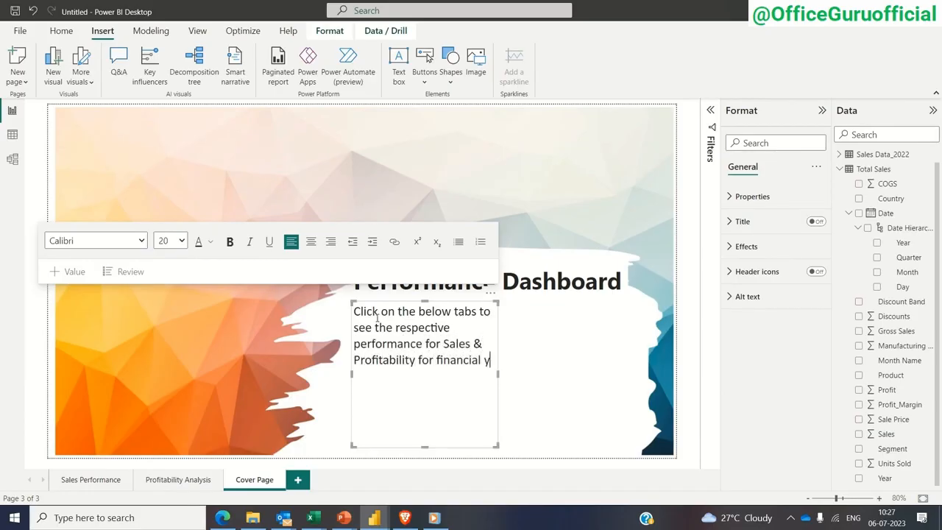
{"action": "type", "text": "ears 2021 & 2022"}
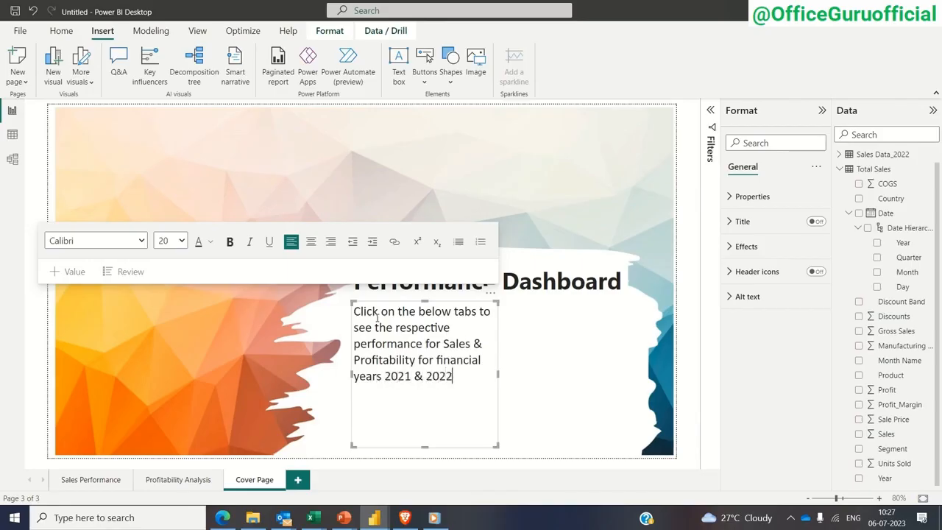
{"action": "type", "text": "."}
Step: Widen the description text box to nearly the title's width and shorten it to fit three lines of text
{"action": "left_click_drag", "start_coordinate": [499, 374], "coordinate": [627, 372]}
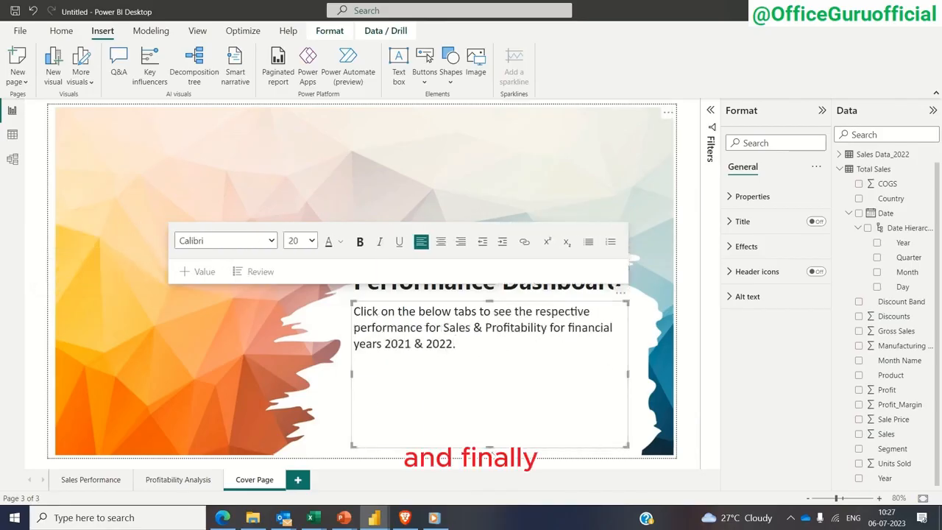
{"action": "left_click_drag", "start_coordinate": [489, 446], "coordinate": [489, 358]}
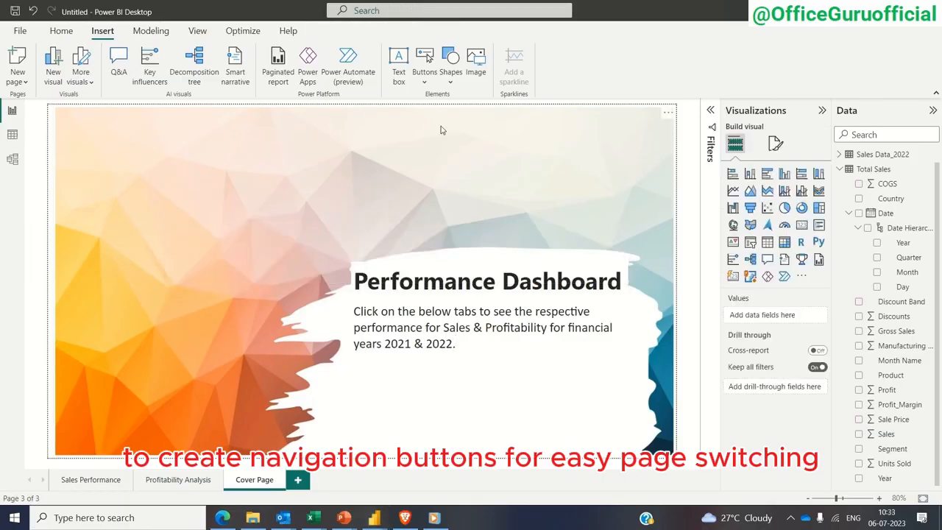
Step: Insert a page navigator and place it below the description text in the white area of the cover
{"action": "left_click", "coordinate": [425, 74]}
{"action": "mouse_move", "coordinate": [461, 326]}
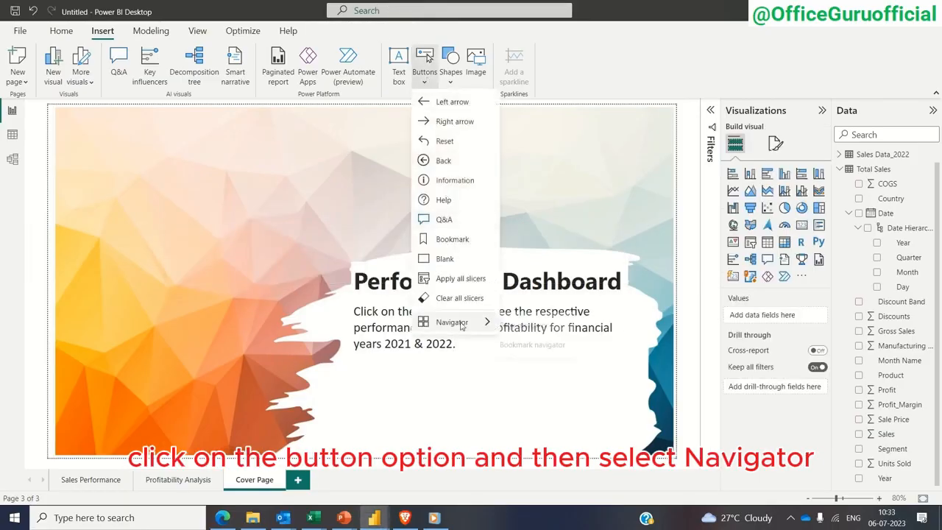
{"action": "left_click", "coordinate": [523, 324]}
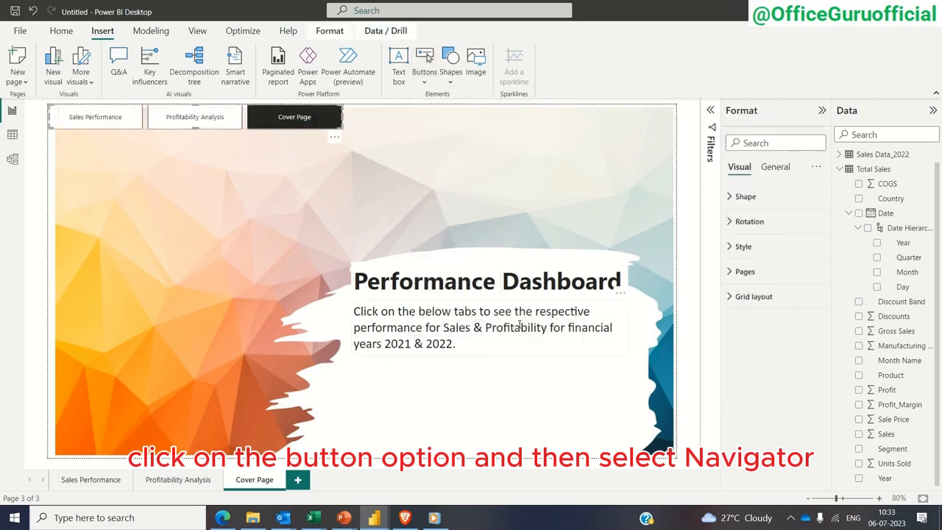
{"action": "left_click_drag", "start_coordinate": [335, 134], "coordinate": [641, 437]}
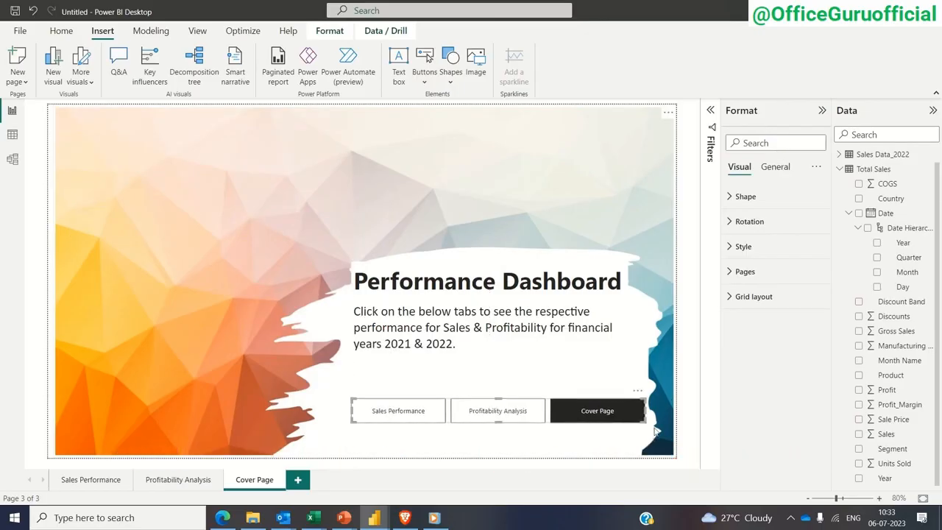
Step: Set the page navigator's button shape to Pill and hide the Cover Page button from it
{"action": "left_click", "coordinate": [745, 196]}
{"action": "left_click", "coordinate": [751, 238]}
{"action": "left_click", "coordinate": [751, 387]}
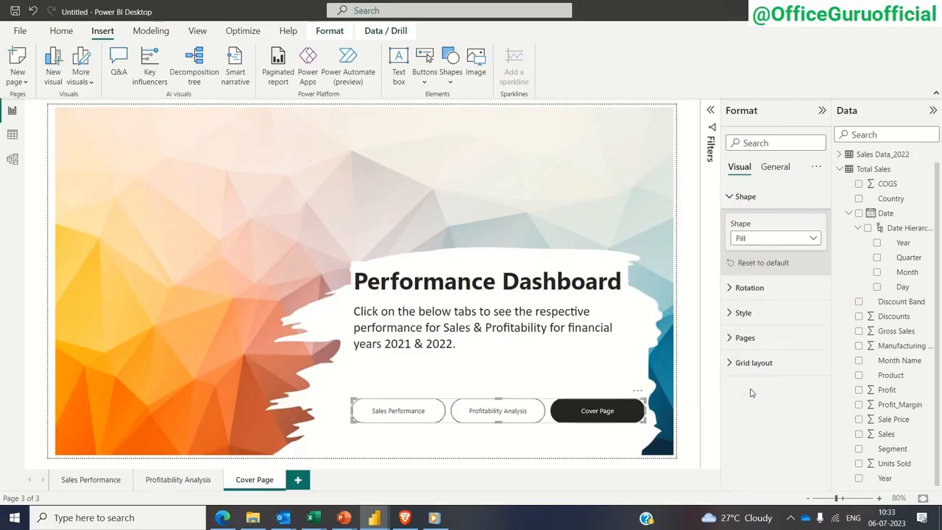
{"action": "left_click", "coordinate": [745, 337]}
{"action": "scroll", "coordinate": [747, 454], "scroll_direction": "down", "scroll_amount": 2}
{"action": "left_click", "coordinate": [810, 424]}
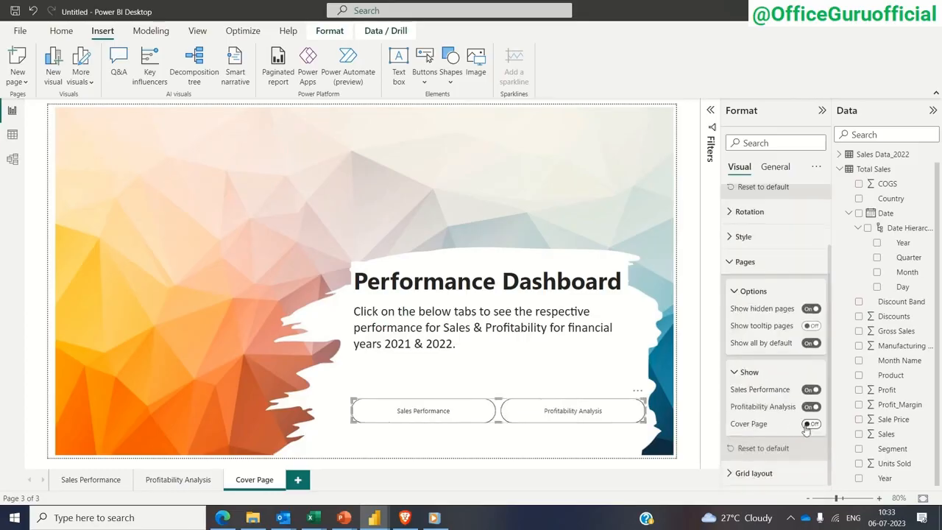
Step: Format the navigator's default-state button text as bold, size 20 and dark blue
{"action": "scroll", "coordinate": [745, 309], "scroll_direction": "up", "scroll_amount": 2}
{"action": "left_click", "coordinate": [745, 307]}
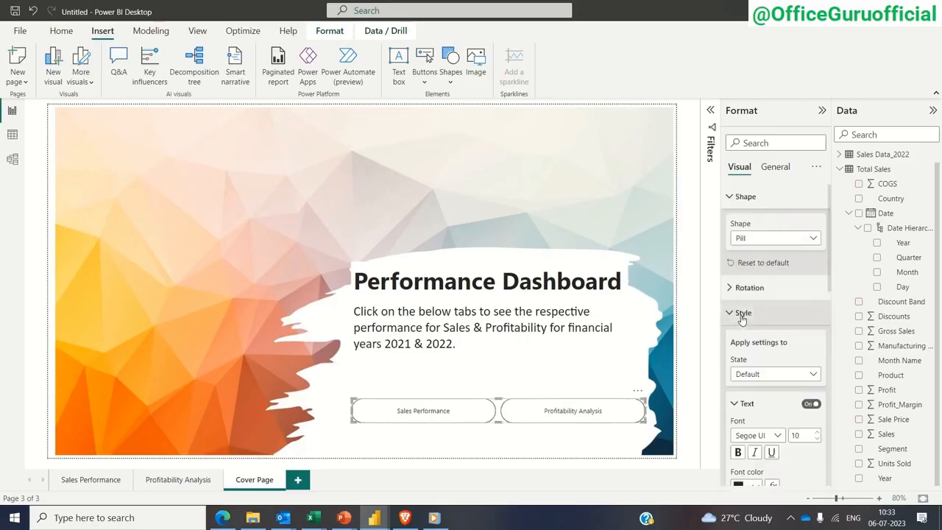
{"action": "scroll", "coordinate": [739, 318], "scroll_direction": "down", "scroll_amount": 1}
{"action": "left_click", "coordinate": [738, 317]}
{"action": "double_click", "coordinate": [805, 297]}
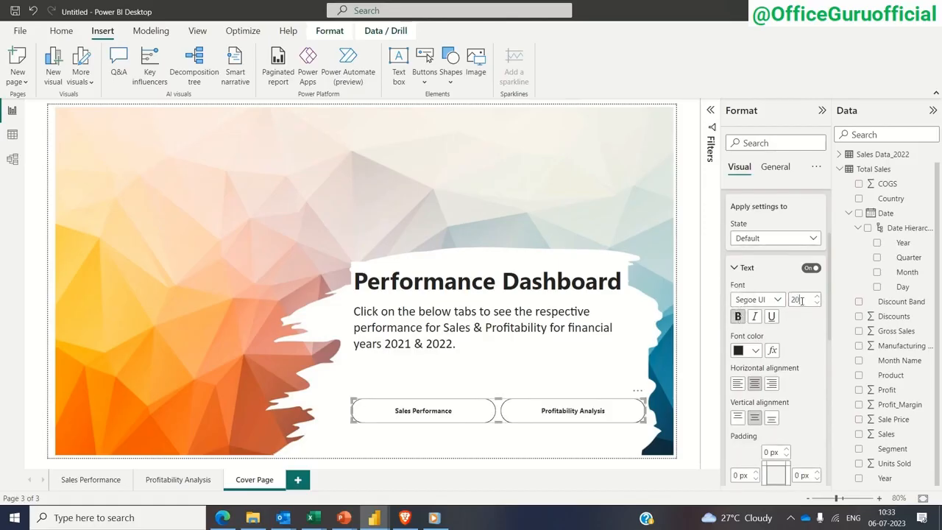
{"action": "left_click", "coordinate": [755, 350]}
{"action": "left_click", "coordinate": [801, 151]}
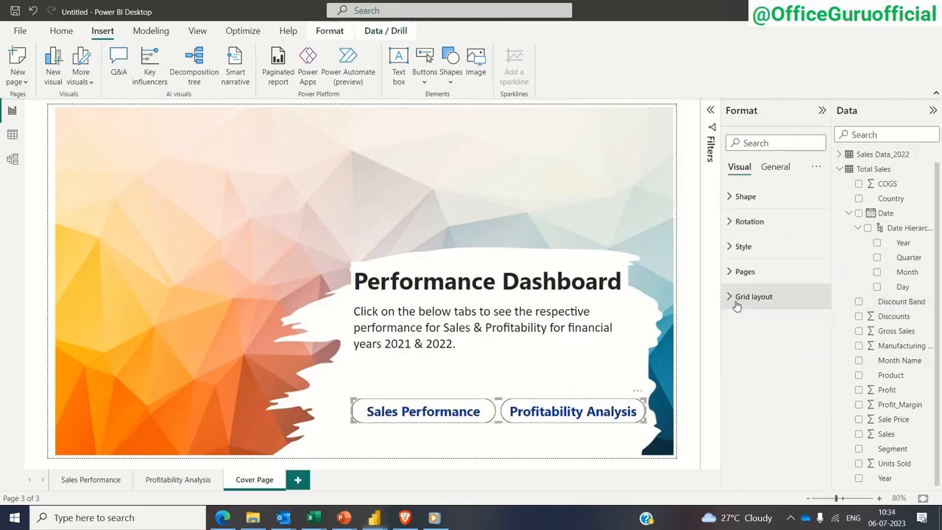
Step: Set the navigator's grid layout orientation to Vertical and extend its height upward and downward to show both button labels fully
{"action": "left_click", "coordinate": [735, 301]}
{"action": "left_click", "coordinate": [754, 340]}
{"action": "left_click", "coordinate": [742, 368]}
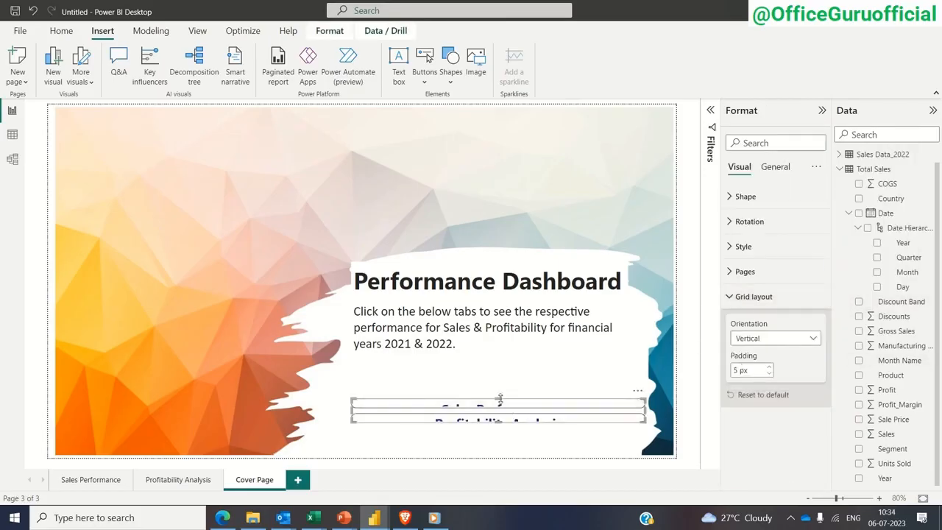
{"action": "left_click_drag", "start_coordinate": [499, 399], "coordinate": [499, 356]}
{"action": "left_click_drag", "start_coordinate": [498, 422], "coordinate": [499, 444]}
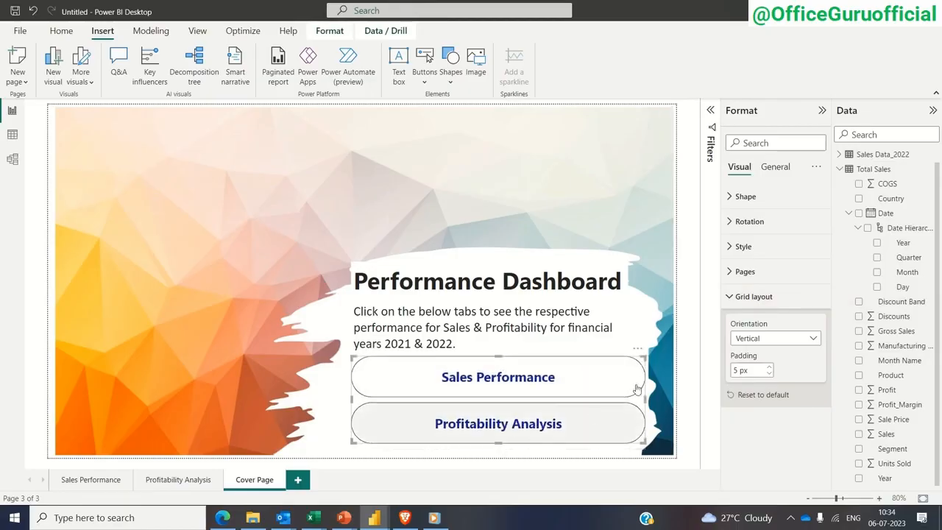
Step: Move the navigator slightly down from the description, narrow it to about two-thirds of its width, and reduce its height
{"action": "left_click_drag", "start_coordinate": [637, 348], "coordinate": [638, 363]}
{"action": "left_click_drag", "start_coordinate": [646, 414], "coordinate": [558, 421]}
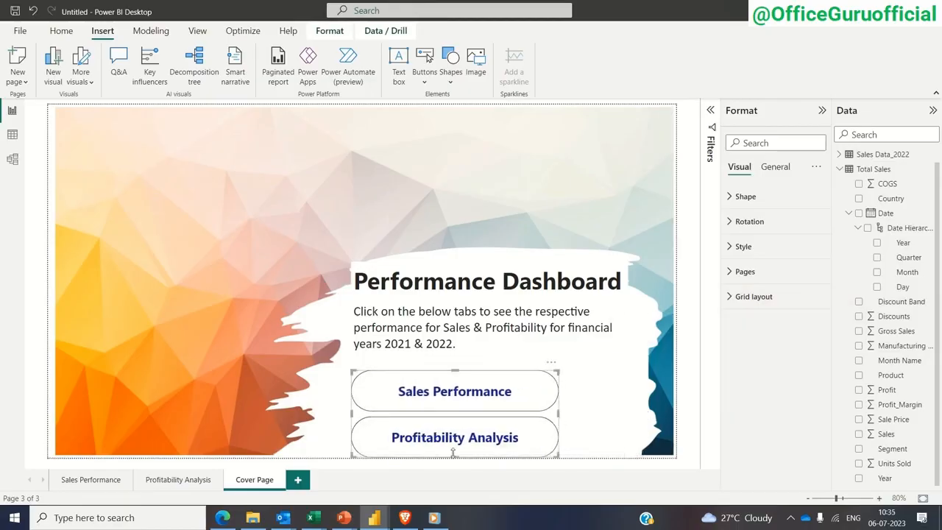
{"action": "left_click_drag", "start_coordinate": [455, 452], "coordinate": [455, 435]}
{"action": "left_click", "coordinate": [685, 371]}
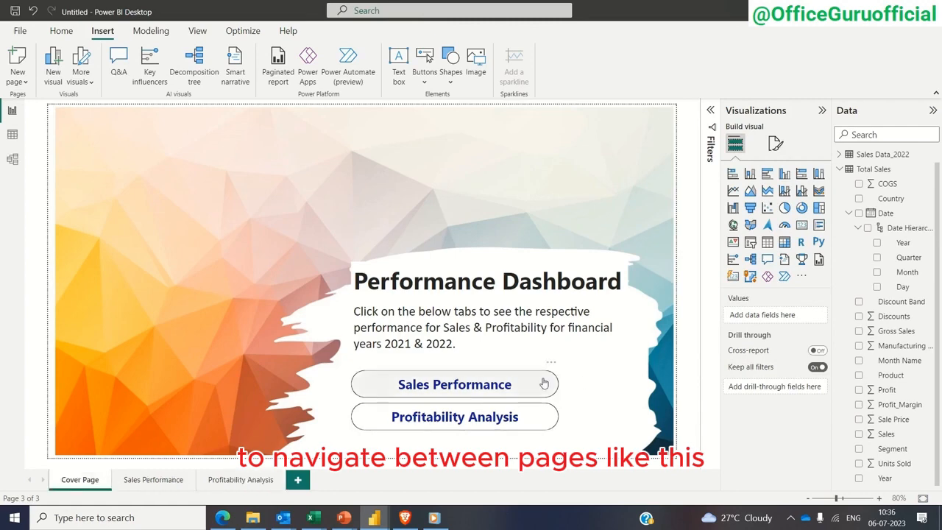
Step: Test the cover's Sales Performance and Profitability Analysis navigation buttons, returning to the Cover Page after each
{"action": "left_click", "coordinate": [534, 383], "text": "ctrl"}
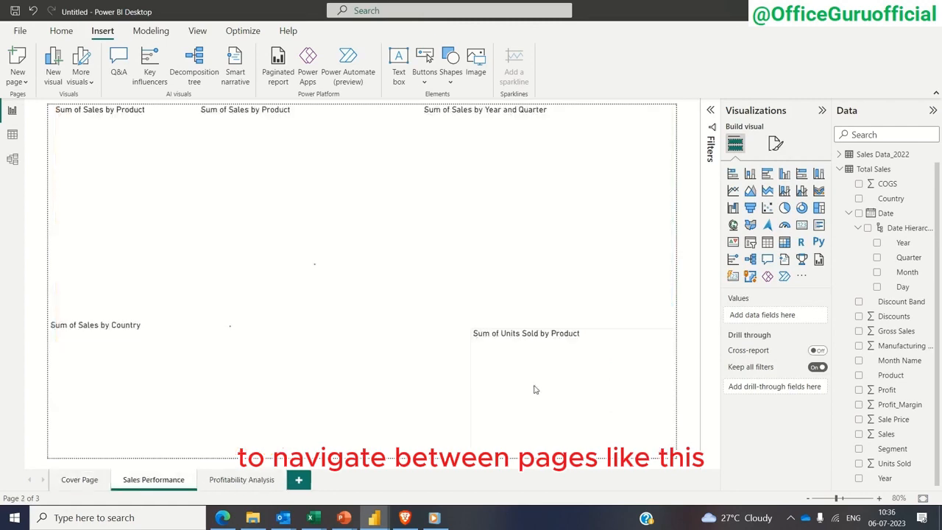
{"action": "left_click", "coordinate": [79, 480]}
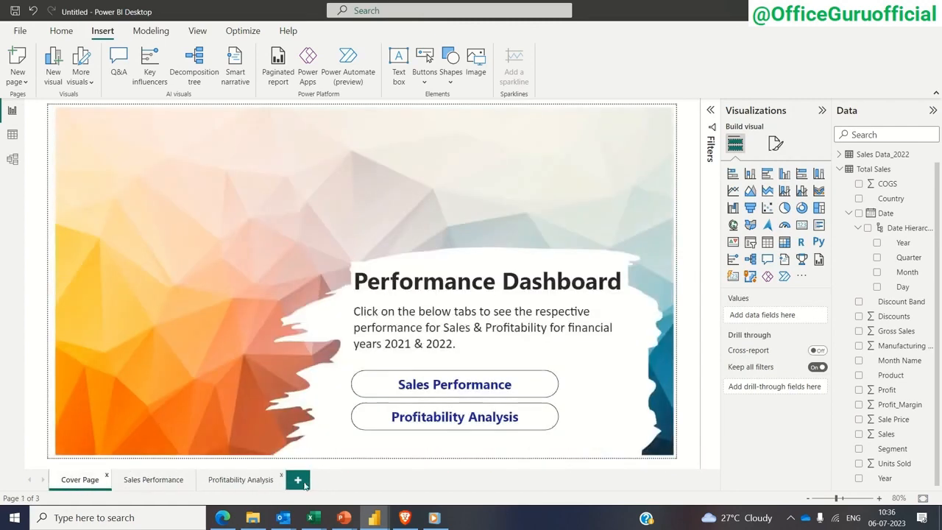
{"action": "left_click", "coordinate": [374, 421], "text": "ctrl"}
{"action": "left_click", "coordinate": [85, 480]}
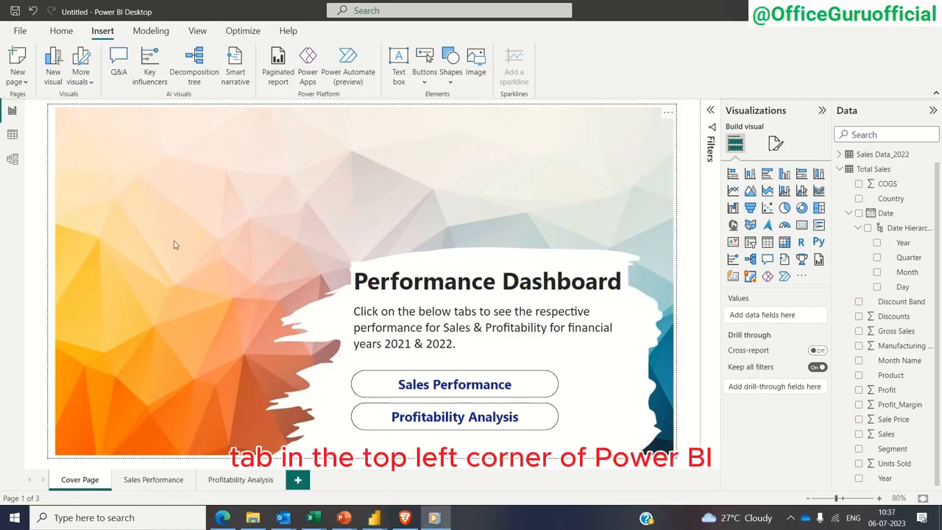
Step: Save the report as Dashboard_2021-22 in Power BI file (*.pbix) format in the Power BI folder on drive C
{"action": "left_click", "coordinate": [20, 30]}
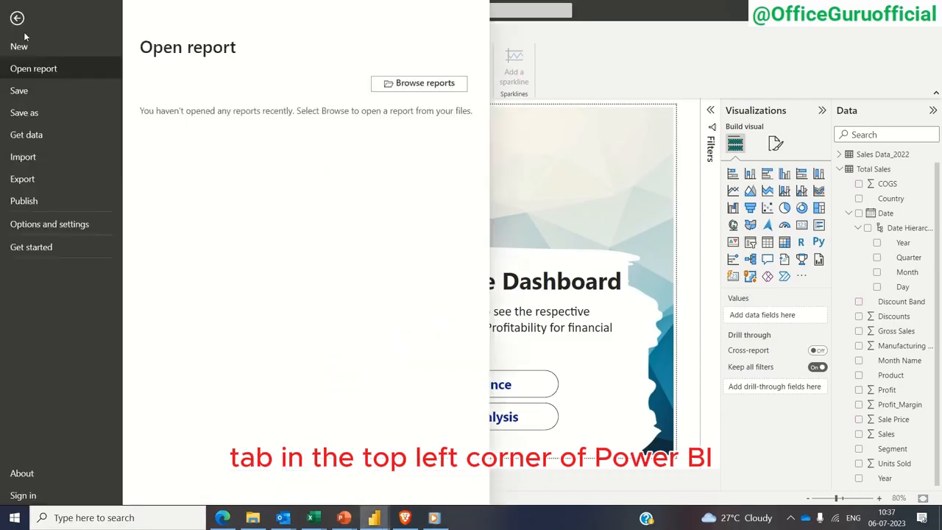
{"action": "left_click", "coordinate": [31, 113]}
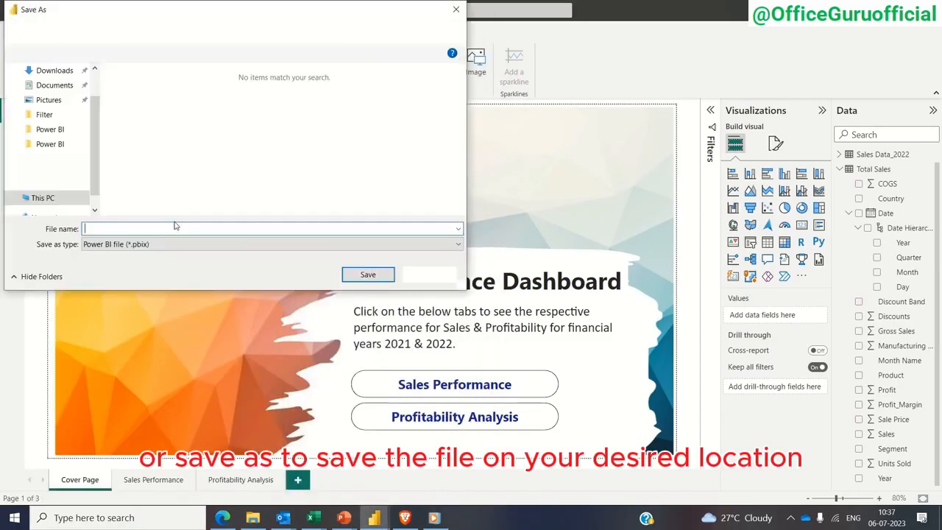
{"action": "type", "text": "Dashboard_"}
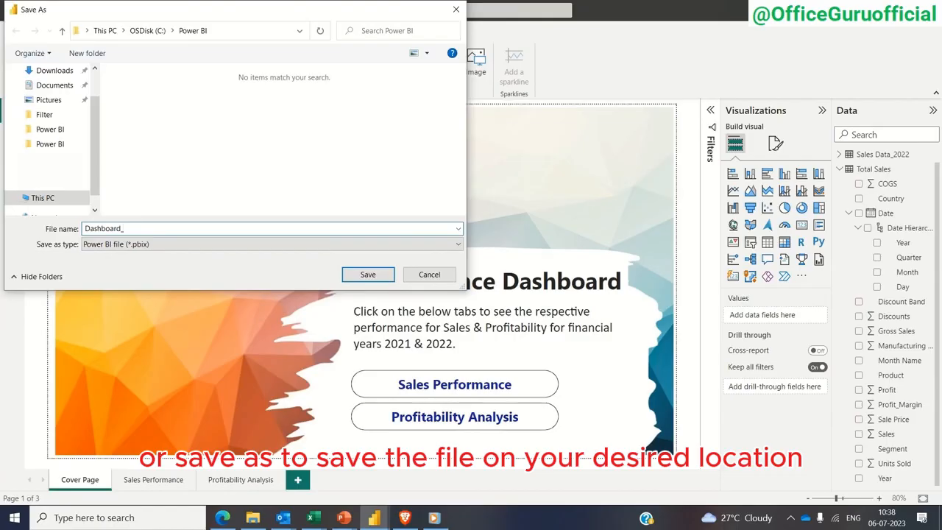
{"action": "type", "text": "1-22"}
{"action": "left_click", "coordinate": [353, 275]}
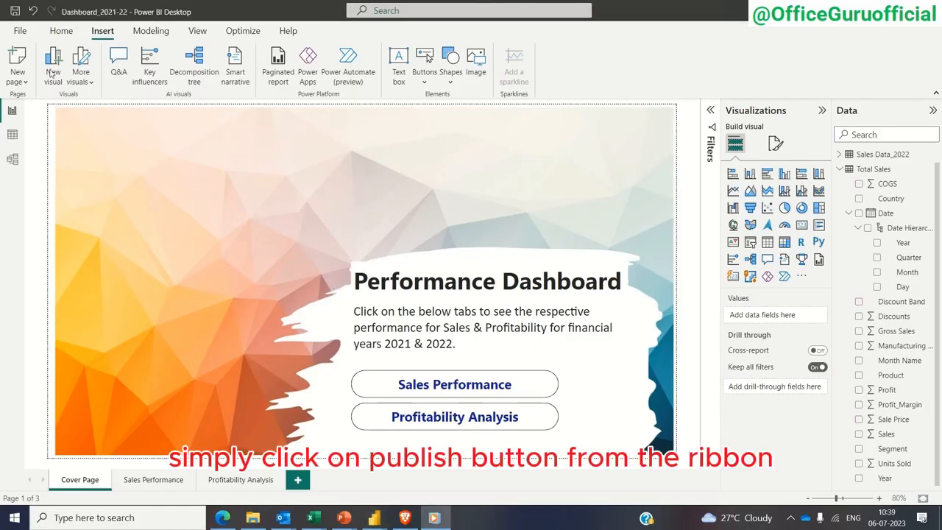
Step: Publish the report to My workspace, choosing the standard Power BI version for the sign-in
{"action": "left_click", "coordinate": [61, 32]}
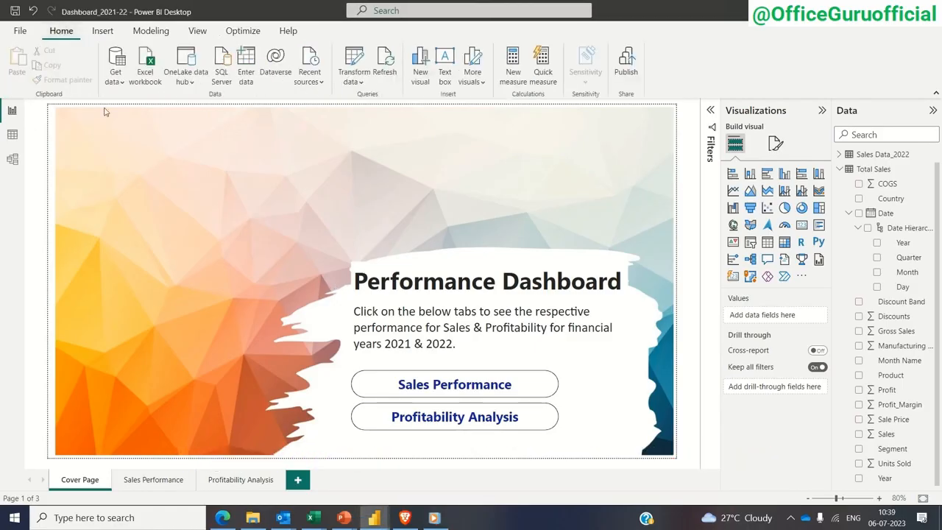
{"action": "left_click", "coordinate": [632, 76]}
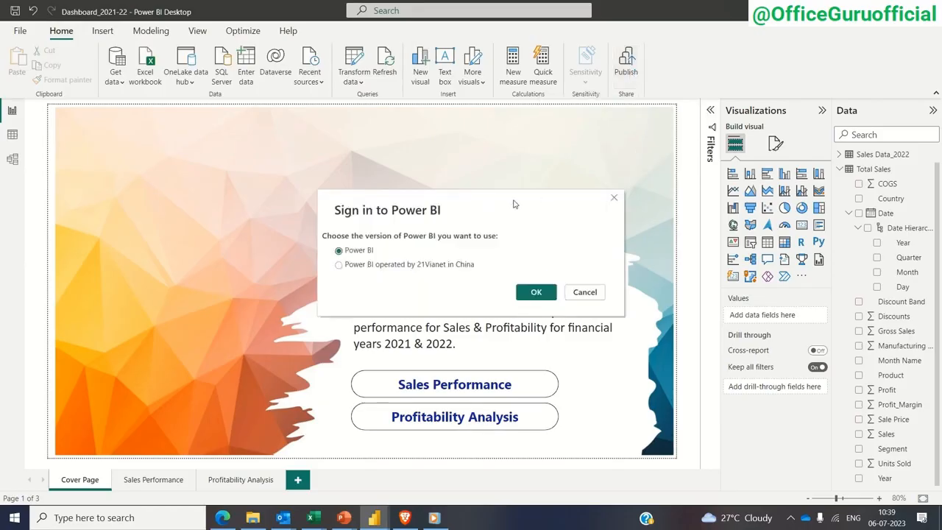
{"action": "left_click", "coordinate": [535, 293]}
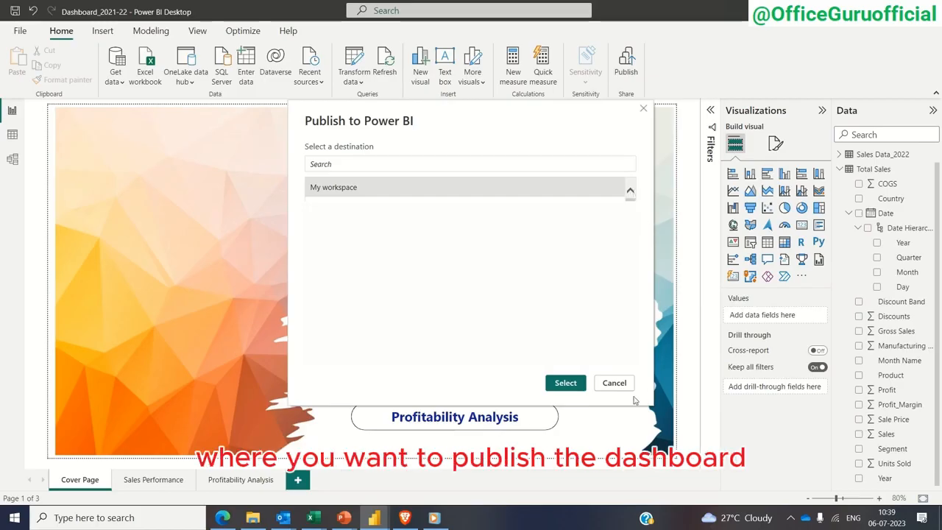
{"action": "left_click", "coordinate": [557, 381]}
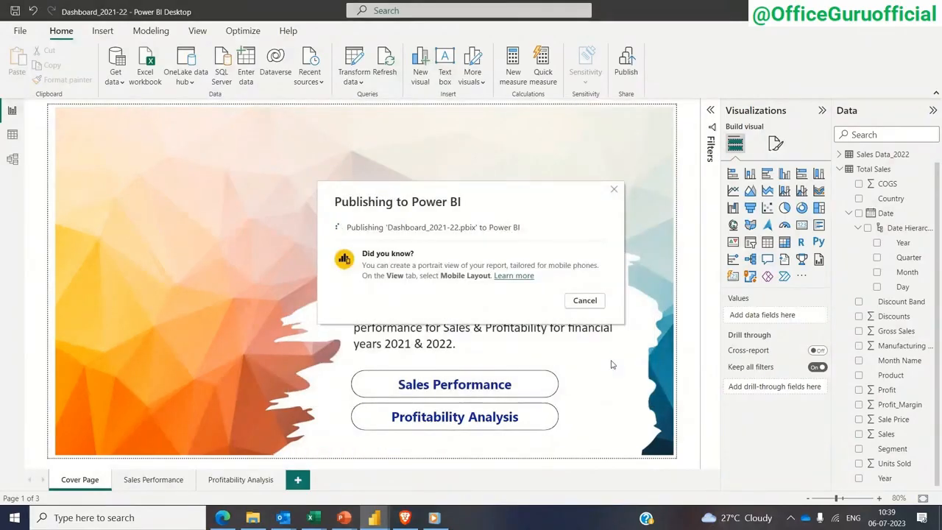